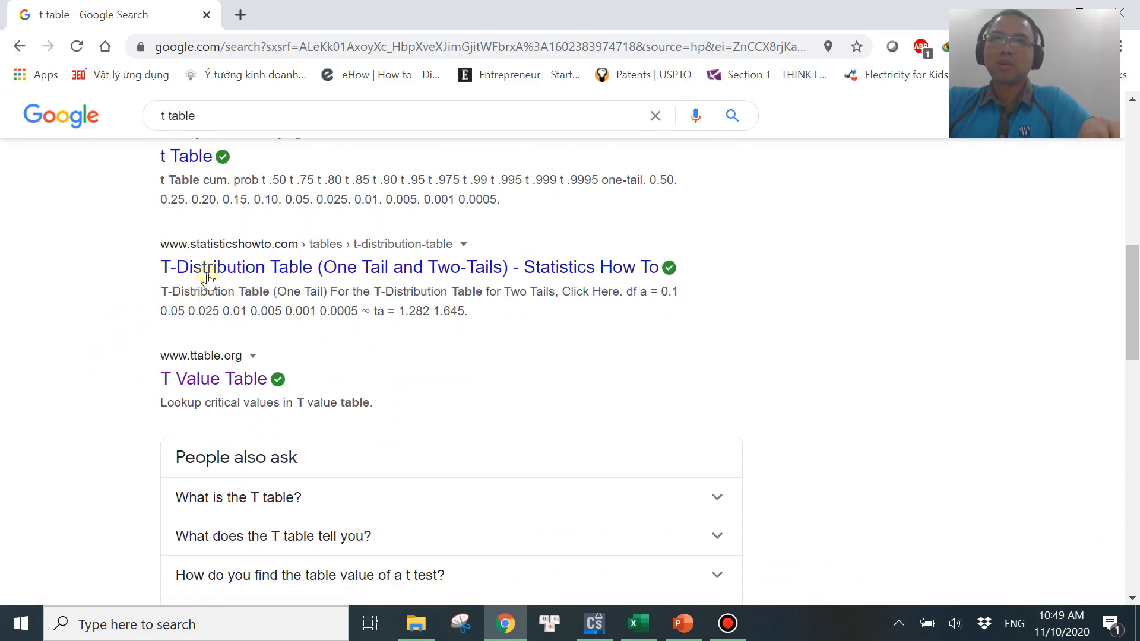
Open the ttable.org T Value Table search result and scroll down to the table of critical values.
click(204, 383)
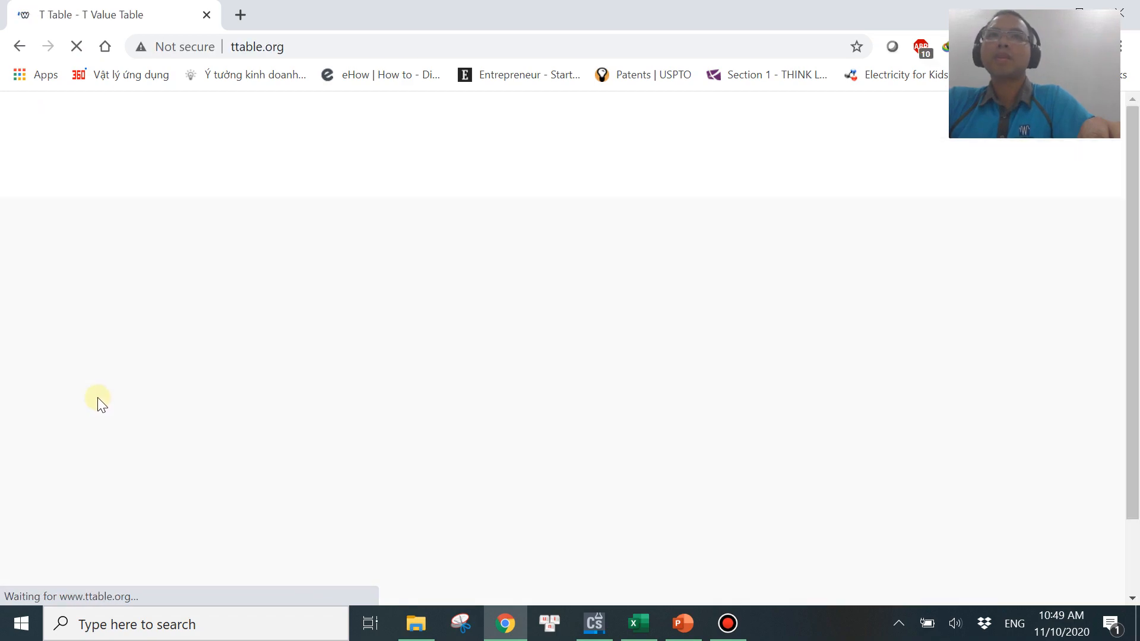
scroll(107, 404, down, 3)
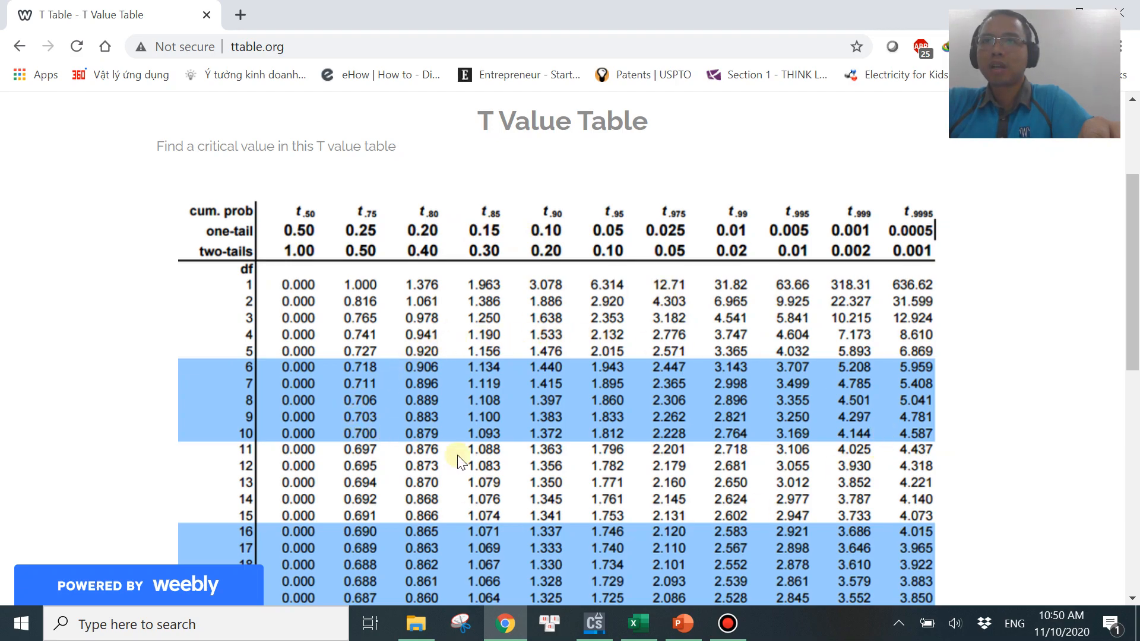
Switch between the LOD workbook, the limit-of-detection slide and the online T value table to compare them.
click(652, 633)
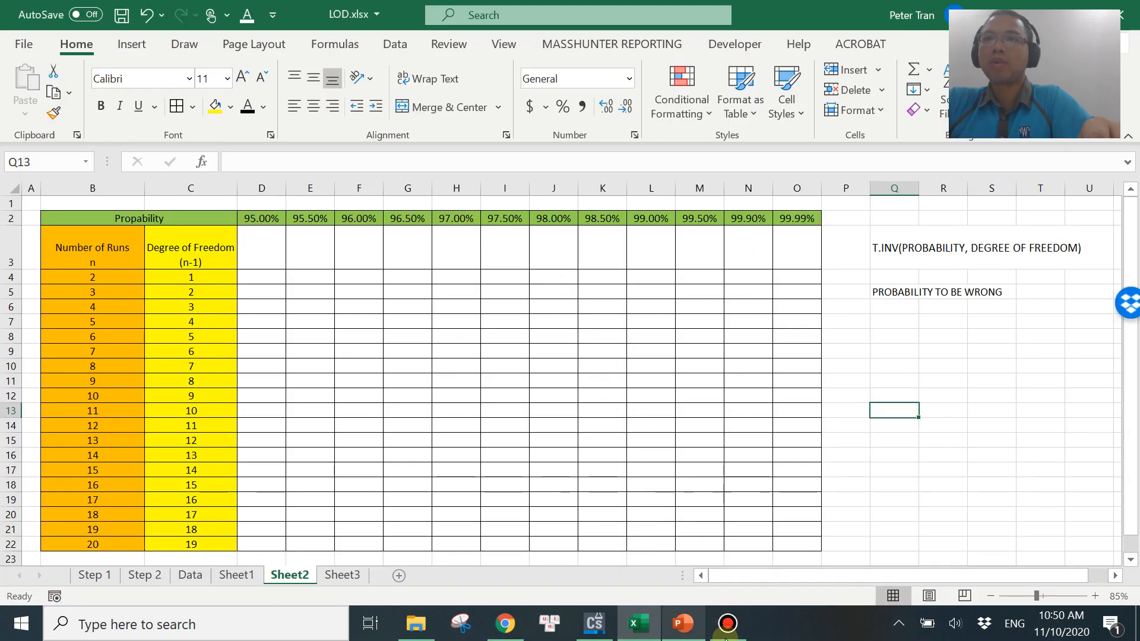
click(683, 623)
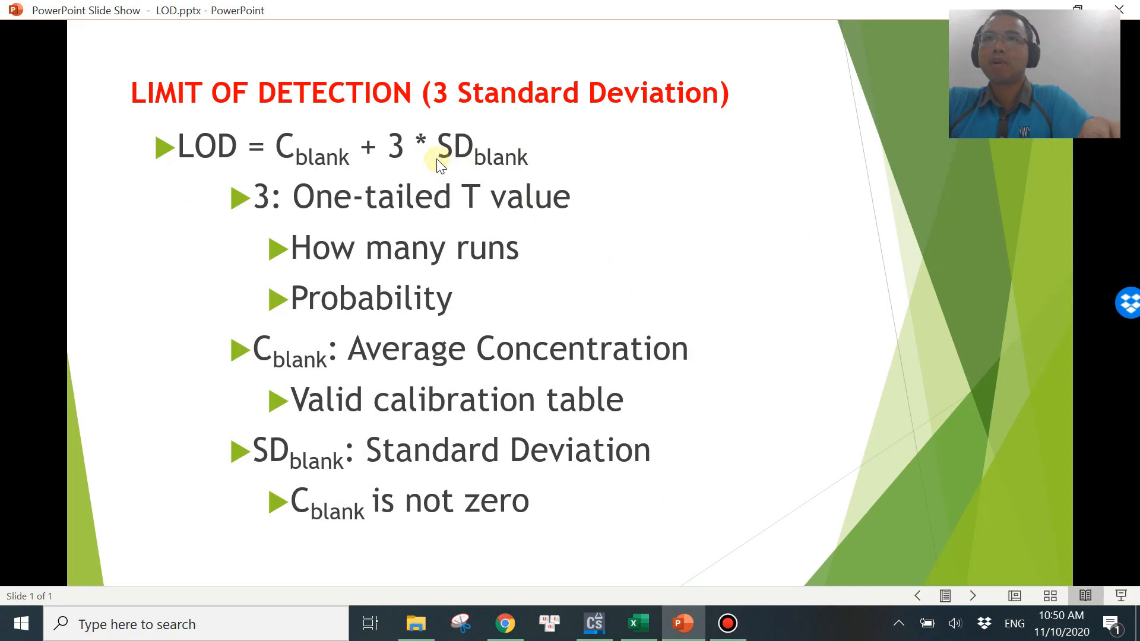
click(505, 623)
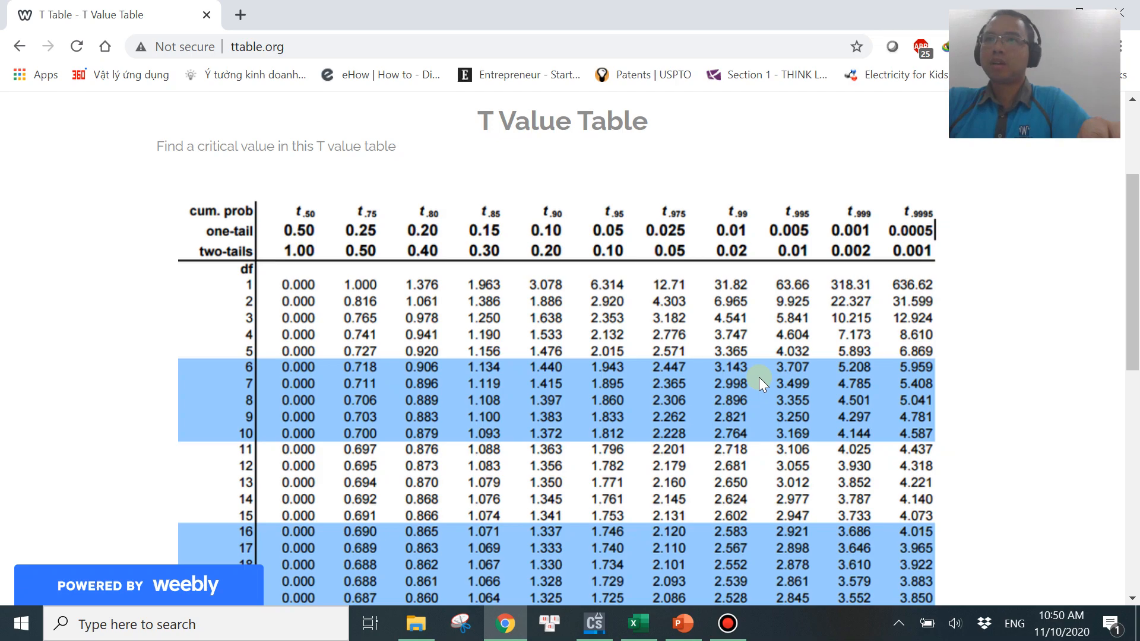
click(638, 623)
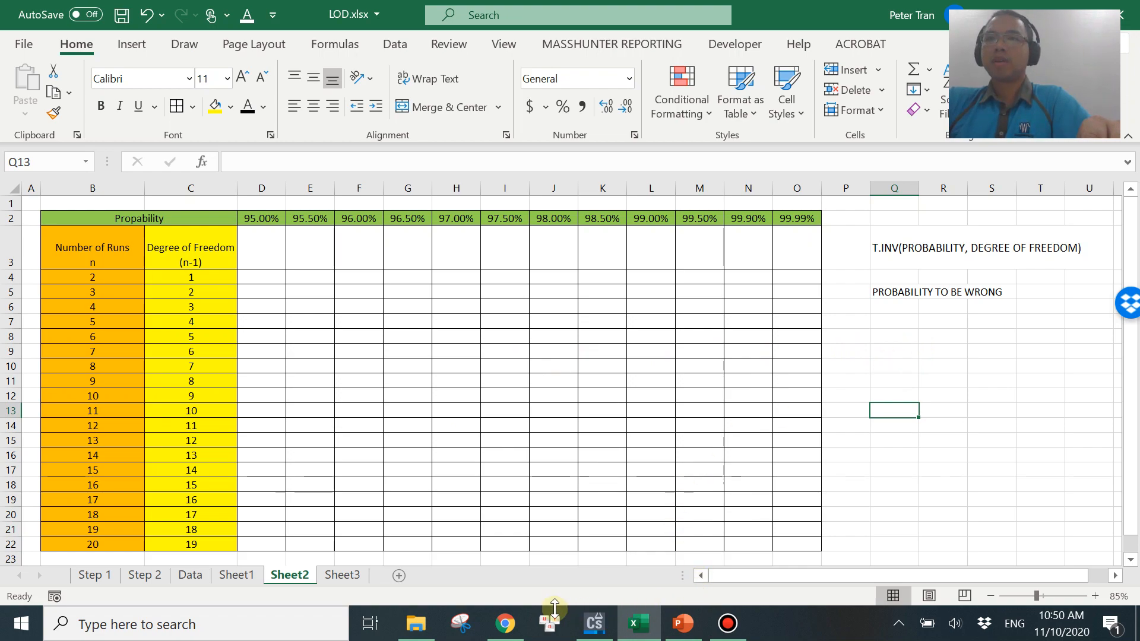
click(506, 623)
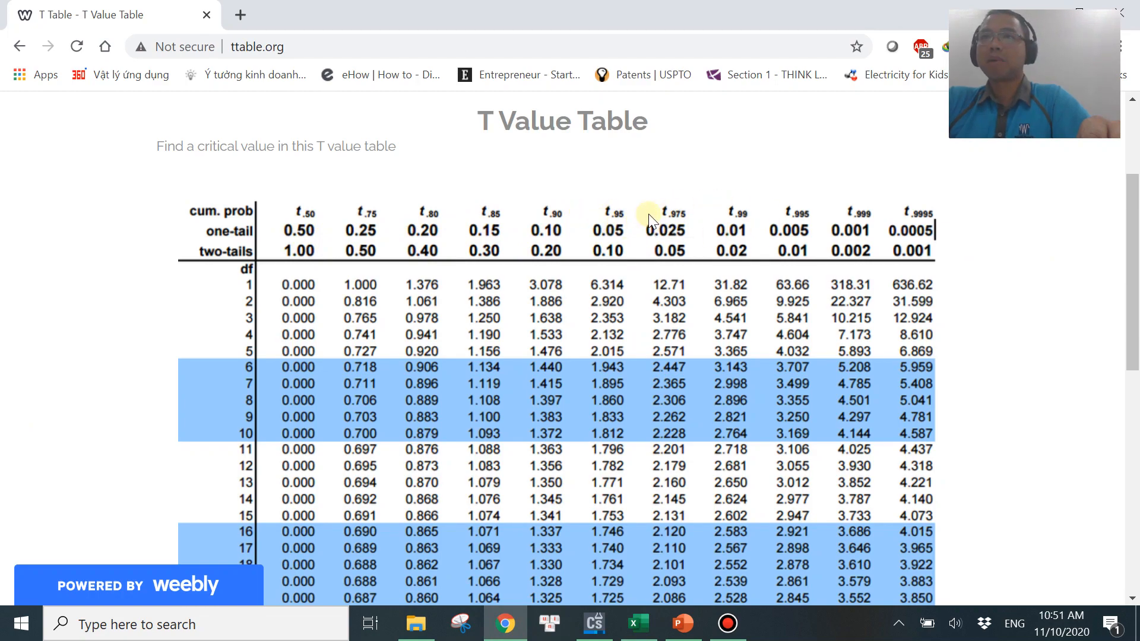
click(638, 624)
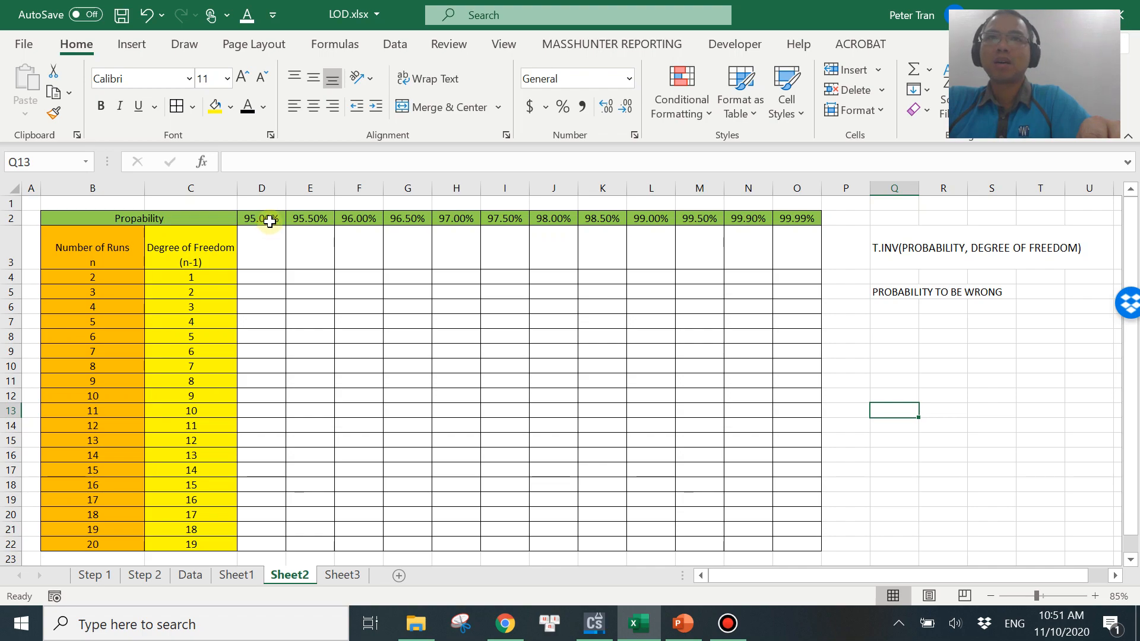
Enter a formula in D3 that subtracts the D2 probability from 1.
click(260, 219)
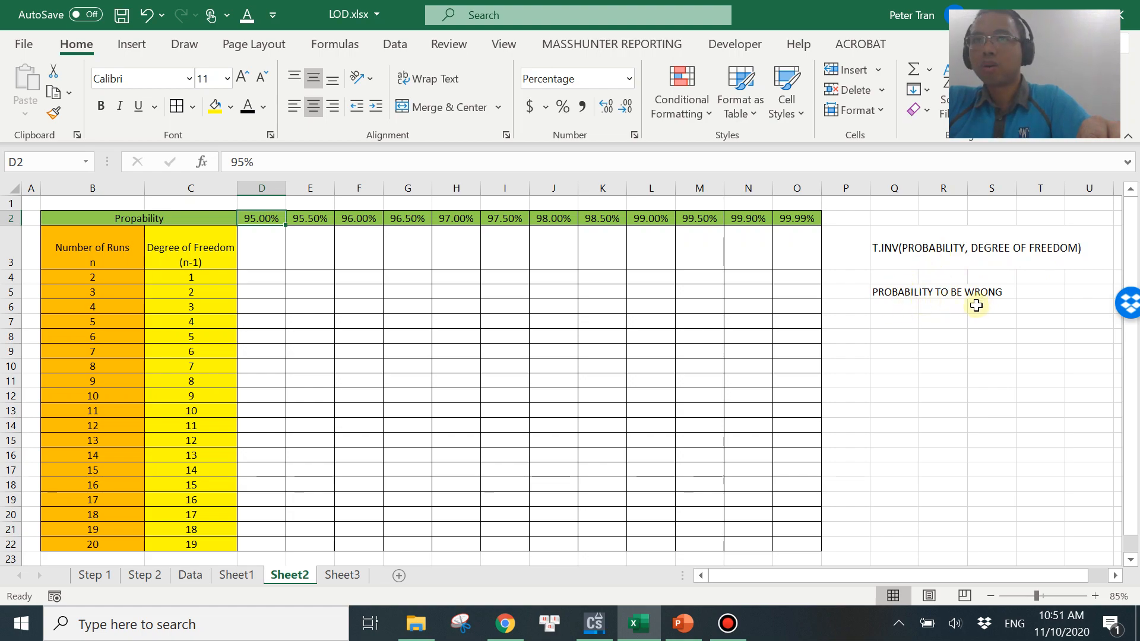
click(267, 248)
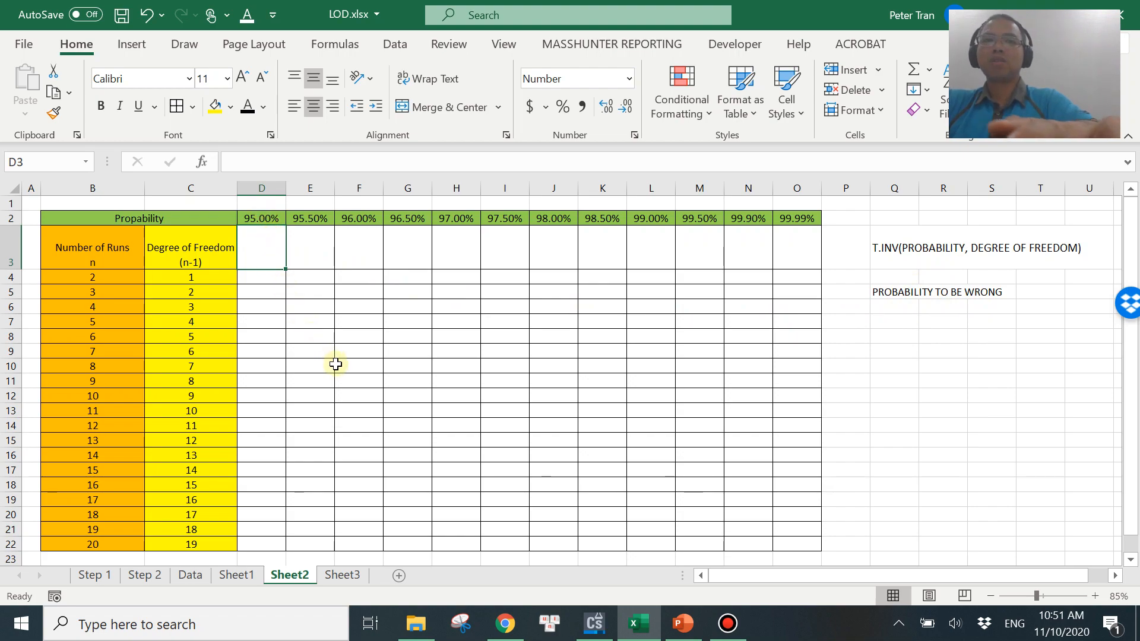
text(1-)
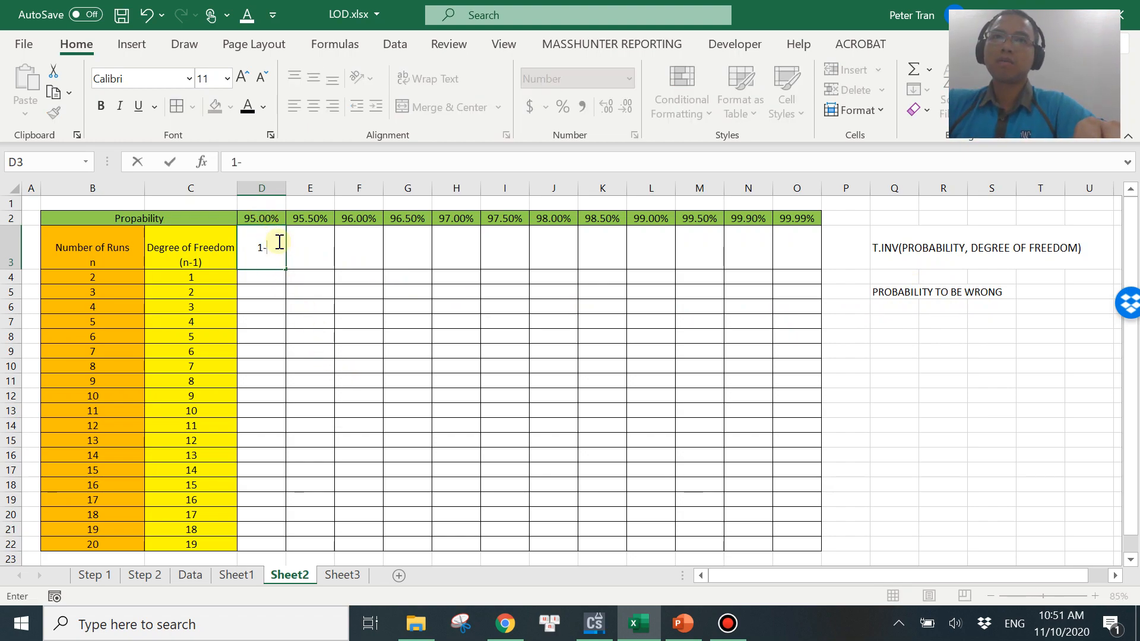
click(265, 221)
key(Down)
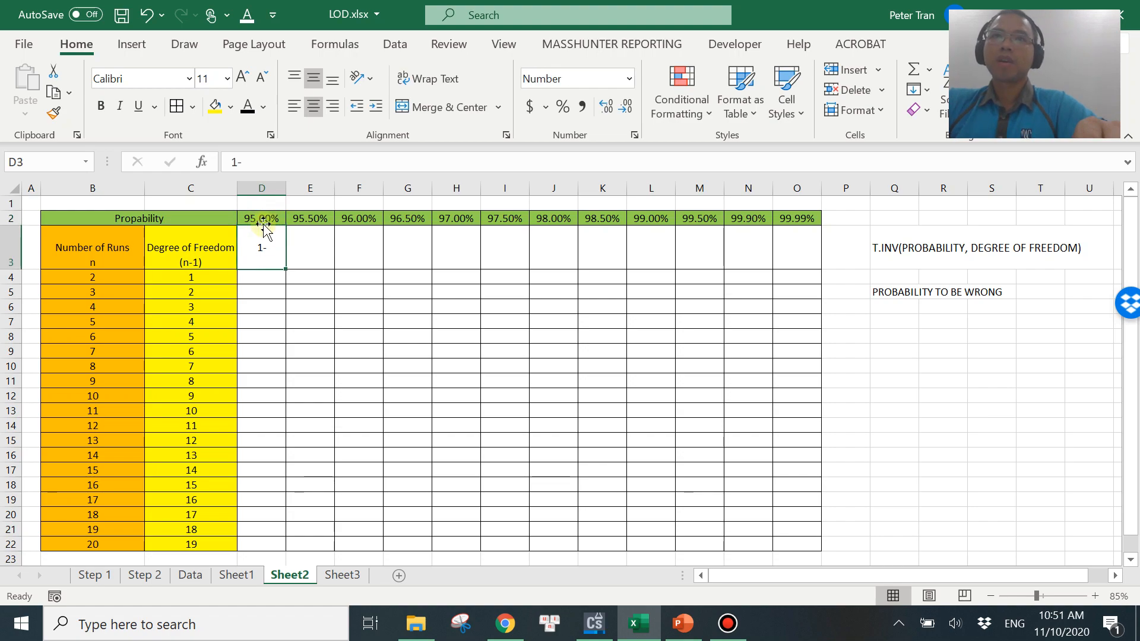
click(245, 161)
key(BackSpace)
key(BackSpace)
text(=)
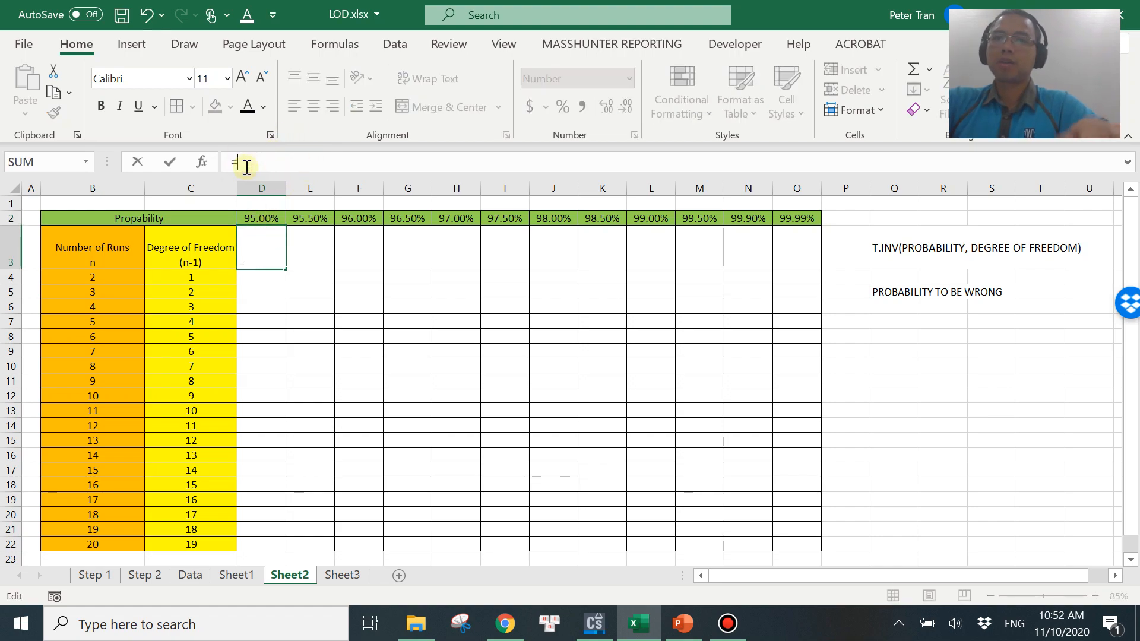
text(1-)
click(273, 220)
key(Return)
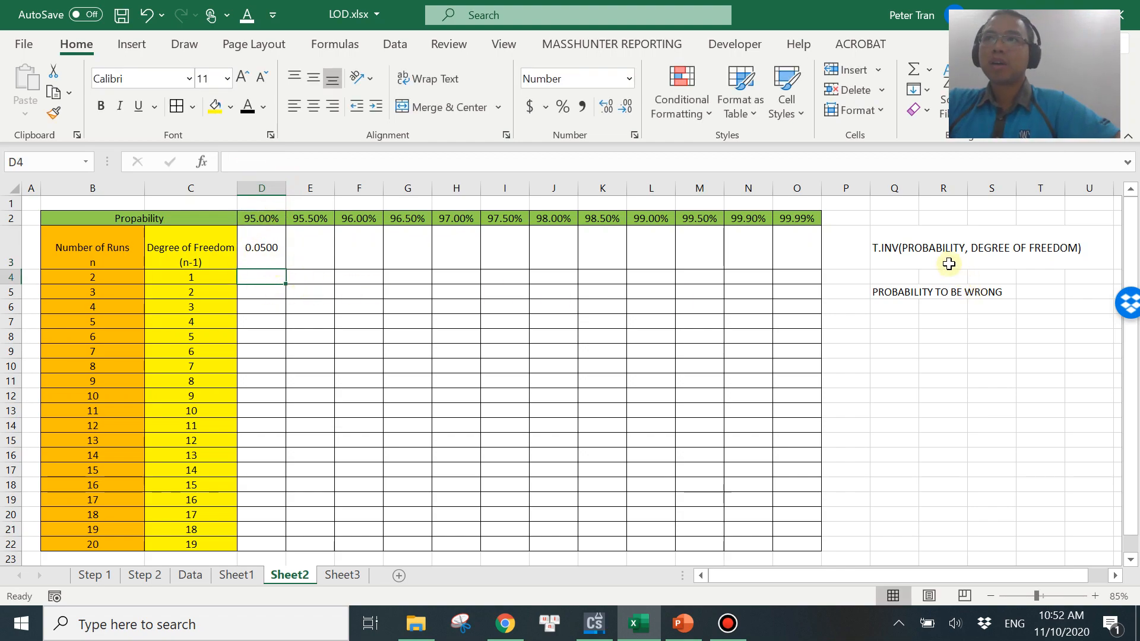
Fill the D3 formula across row 3 through column O.
click(265, 253)
drag(287, 269, 812, 277)
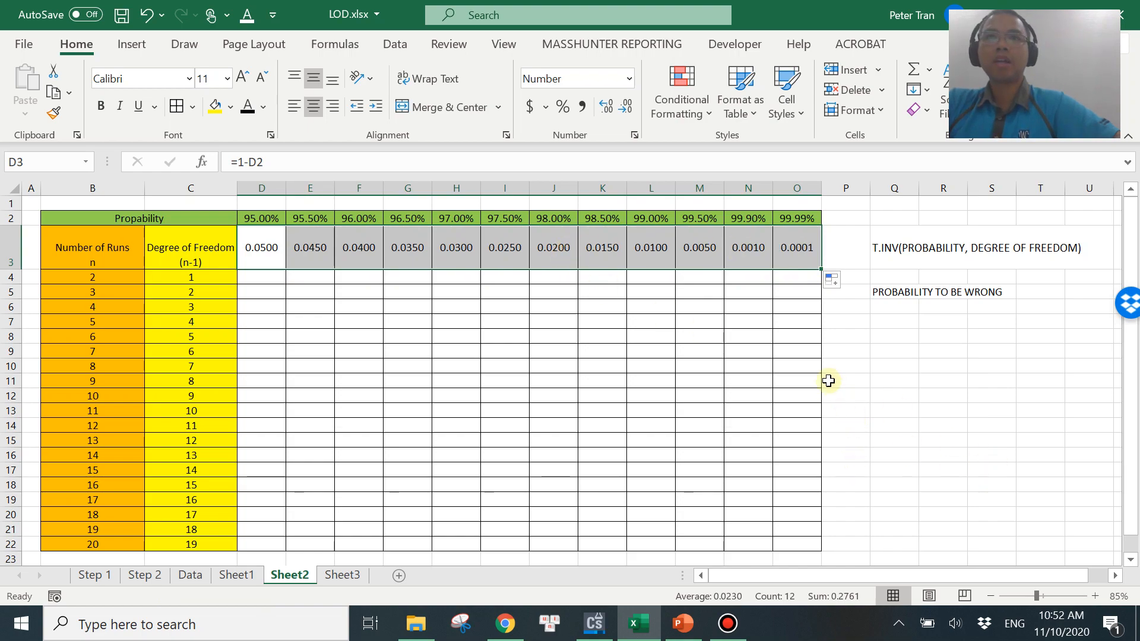
click(873, 368)
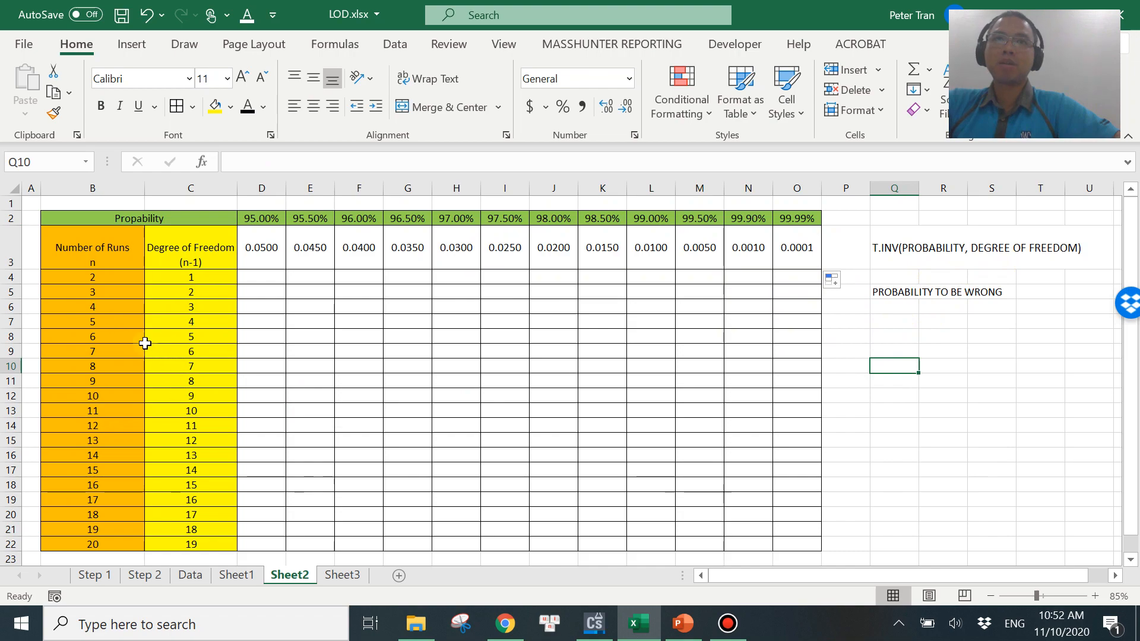
Enter a T.INV formula in D4 using the D3 probability and the C4 degrees of freedom.
click(105, 277)
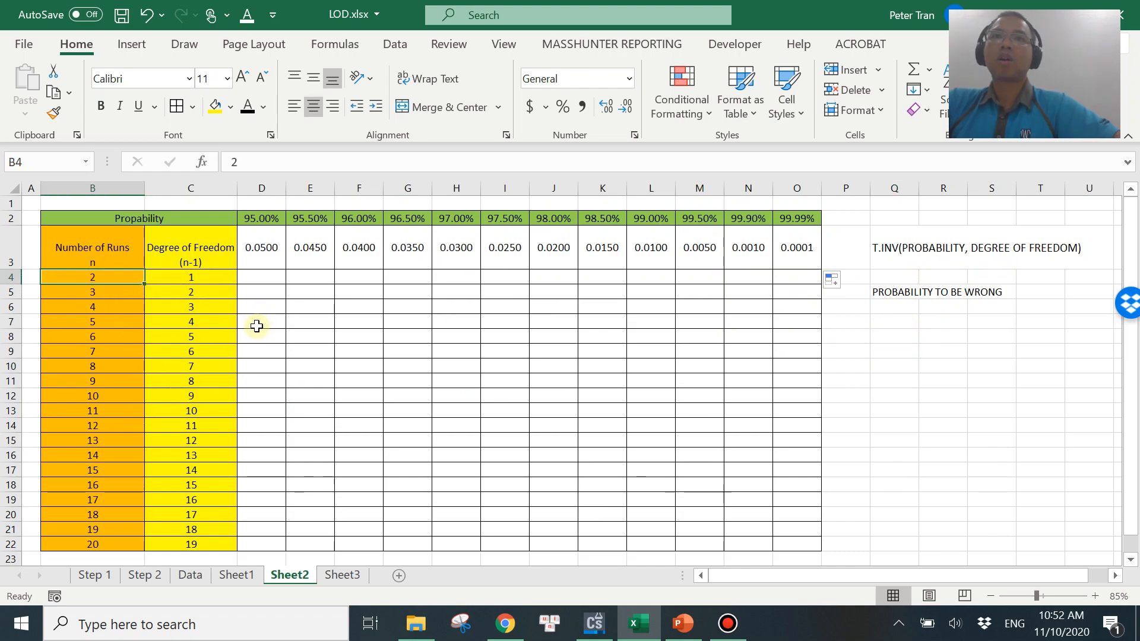
click(263, 276)
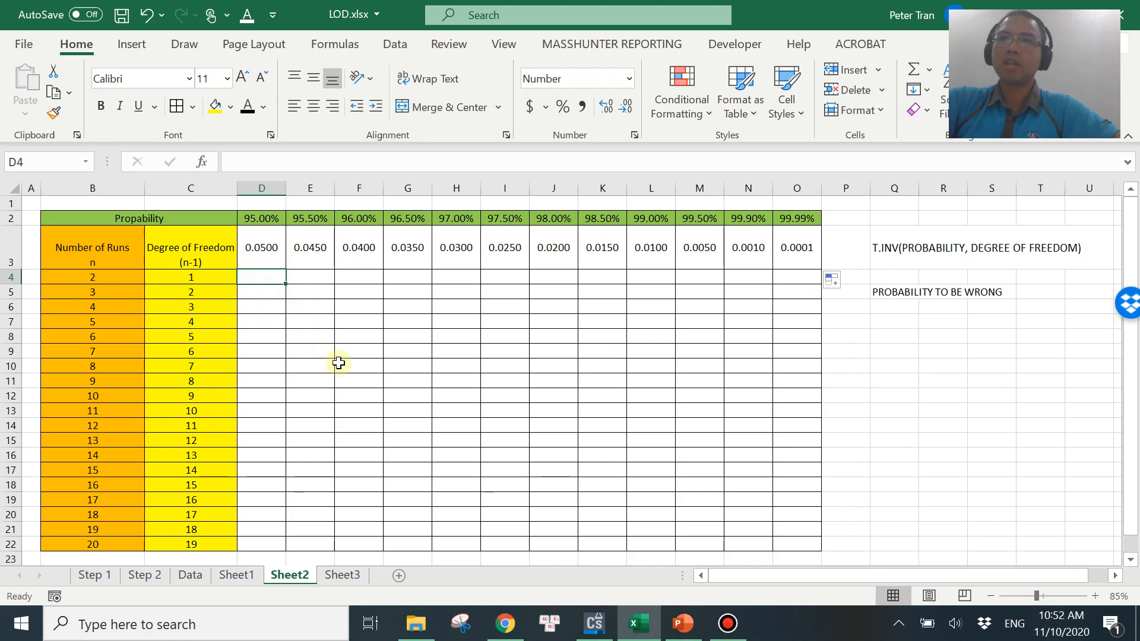
text(=)
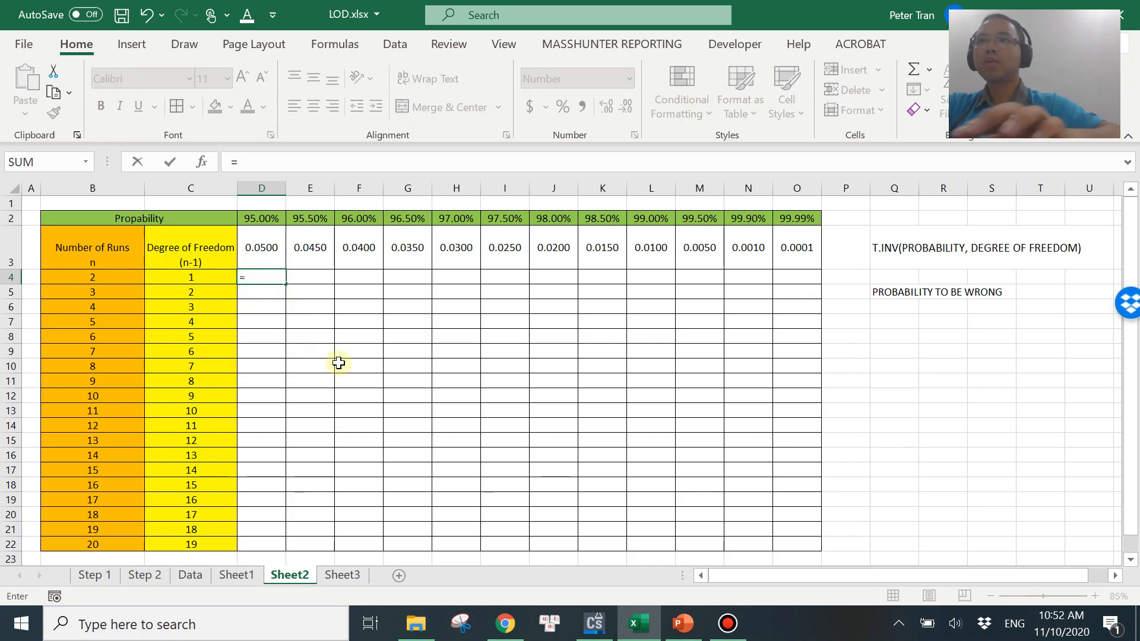
text(t.inv()
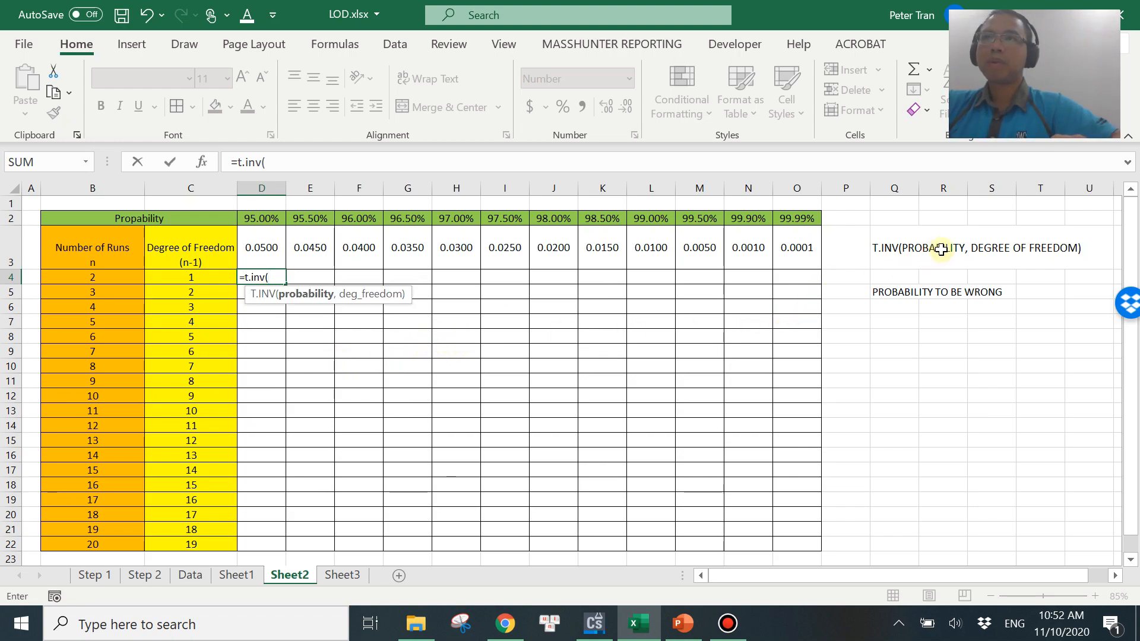
click(267, 249)
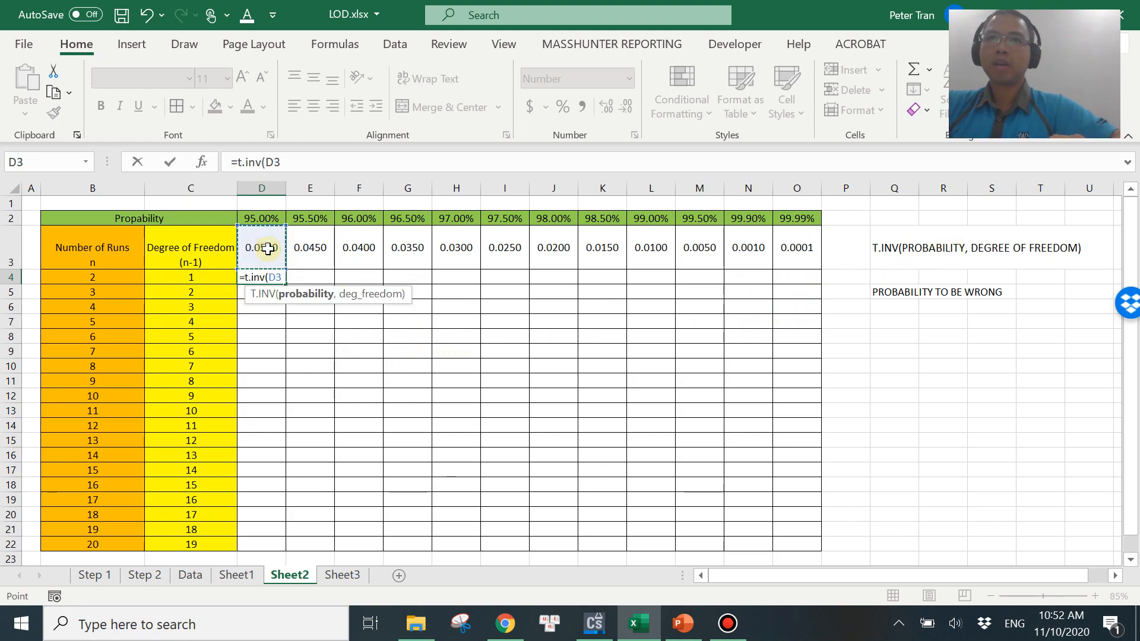
text(,)
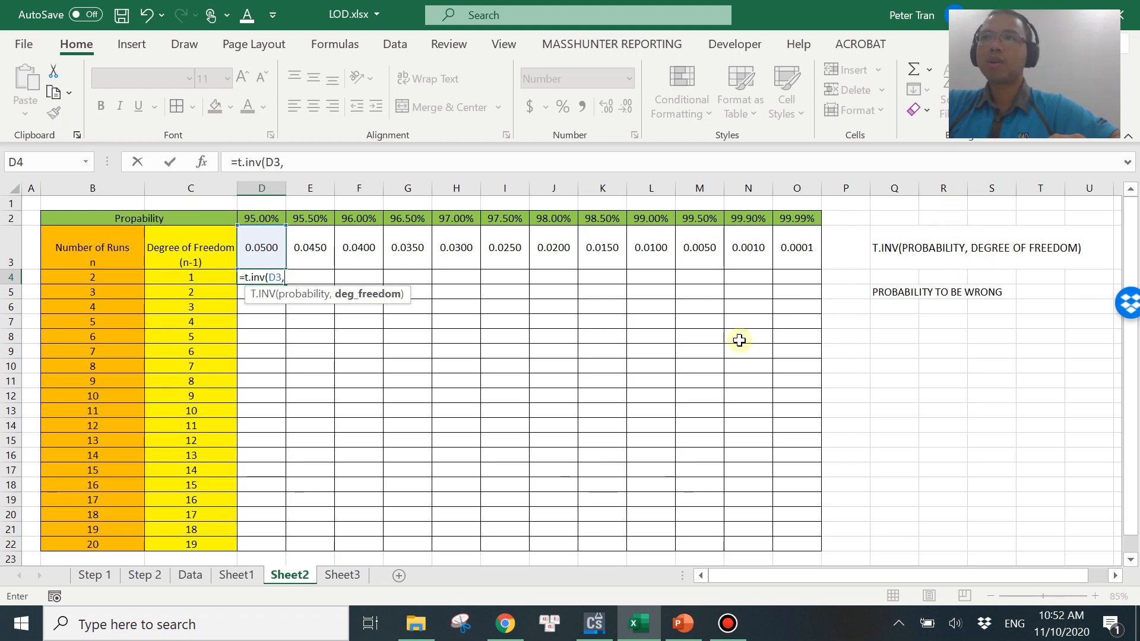
click(206, 280)
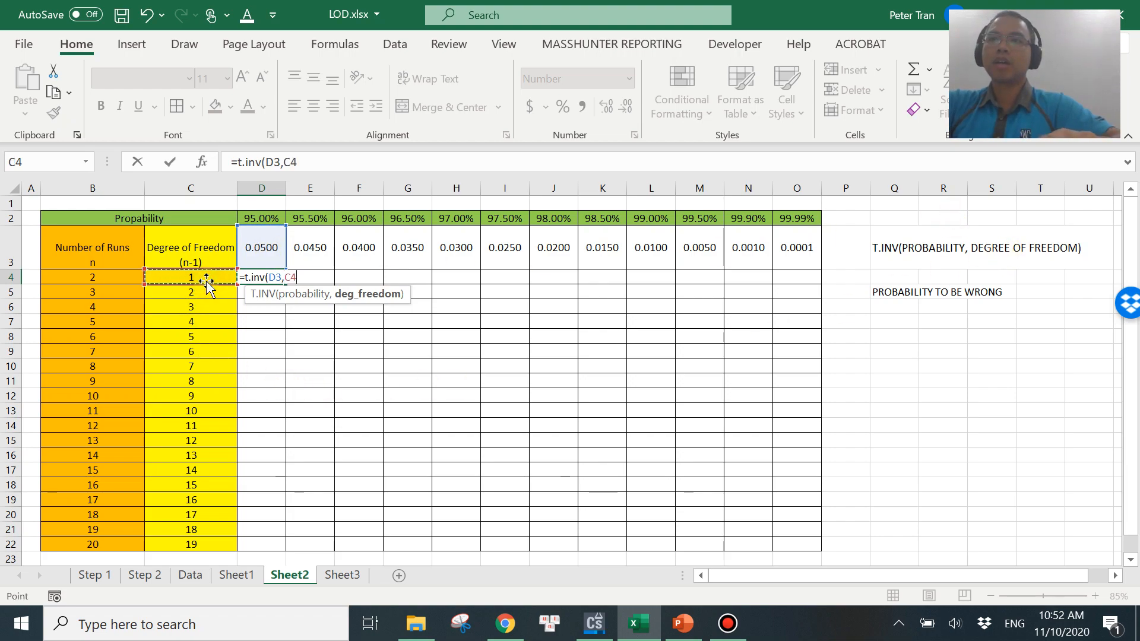
text())
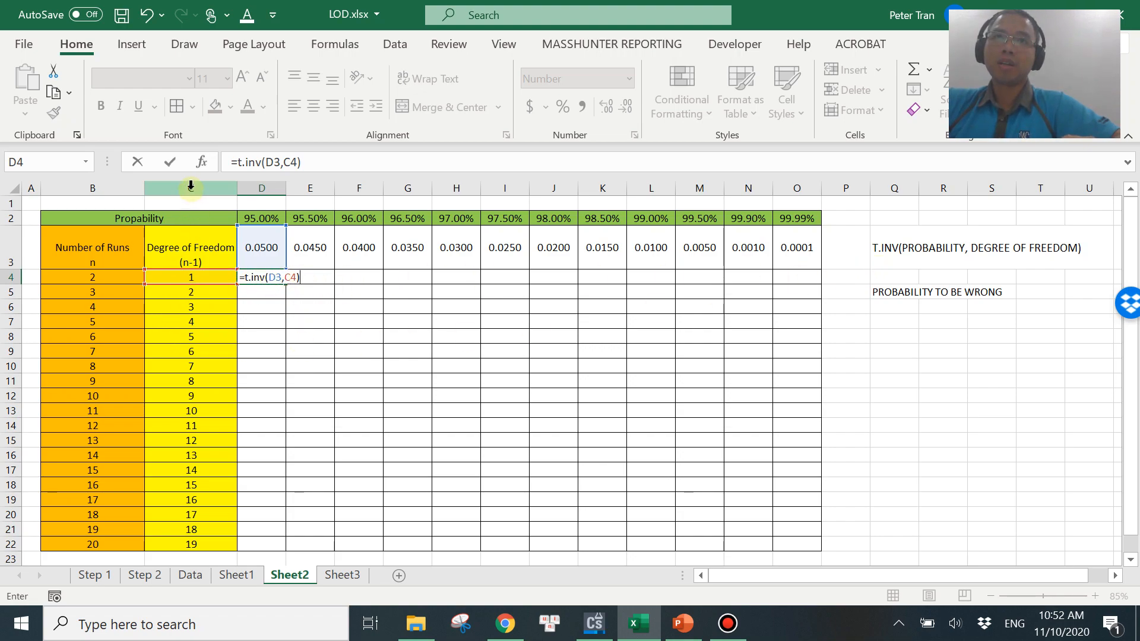
Edit the D4 formula to =ABS(T.INV(D$3,$C4)) with mixed references and confirm it.
click(283, 162)
text($)
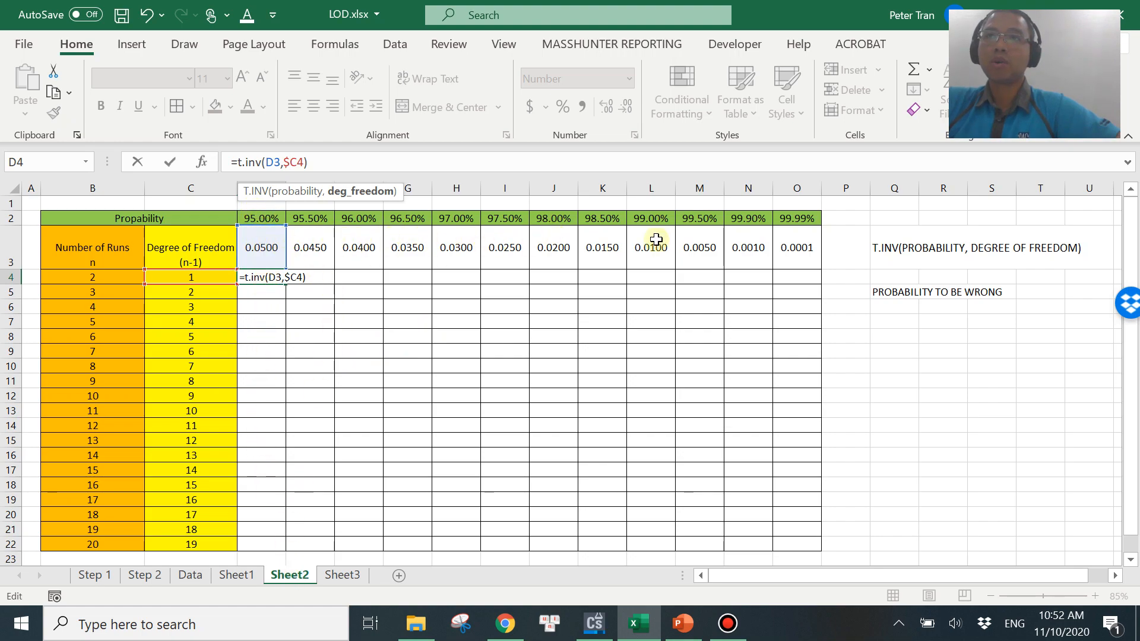
click(272, 162)
text($)
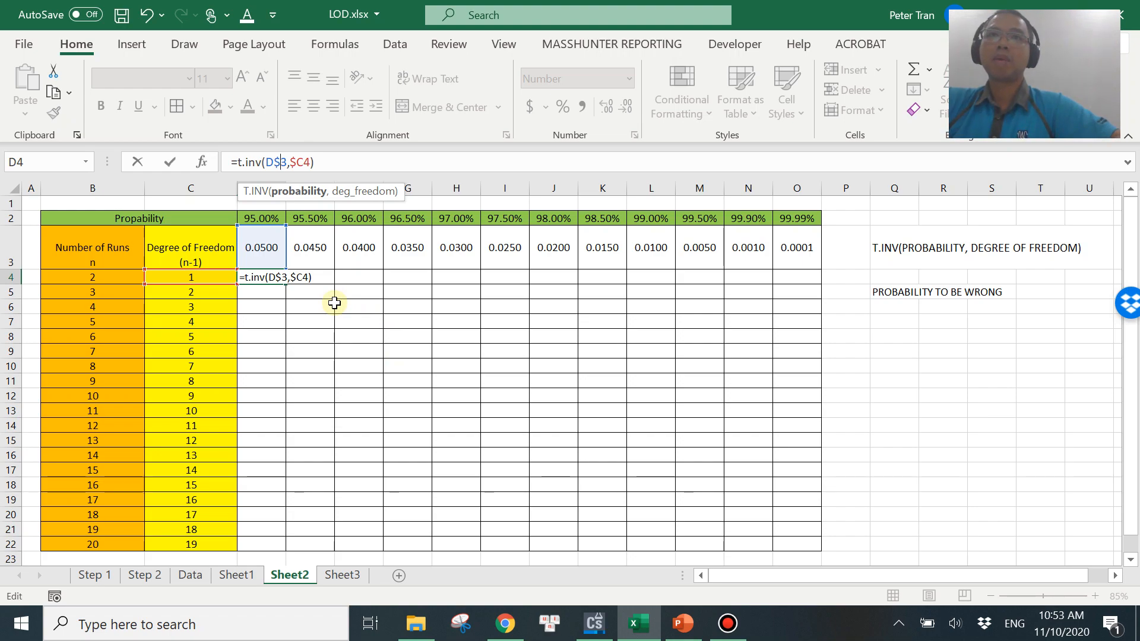
click(237, 161)
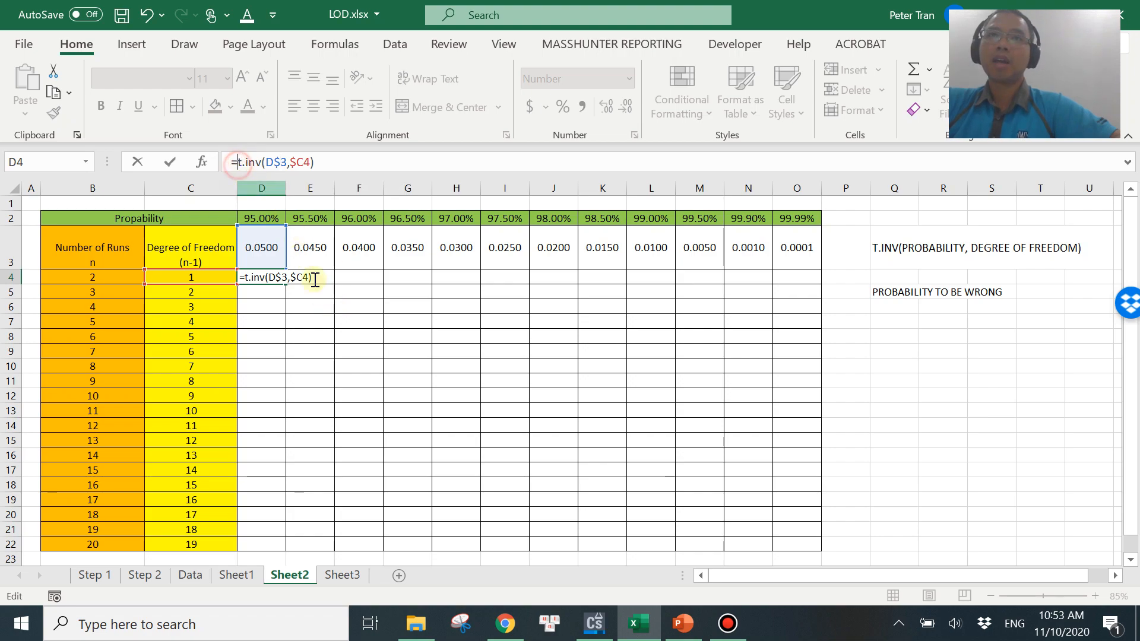
text(abs()
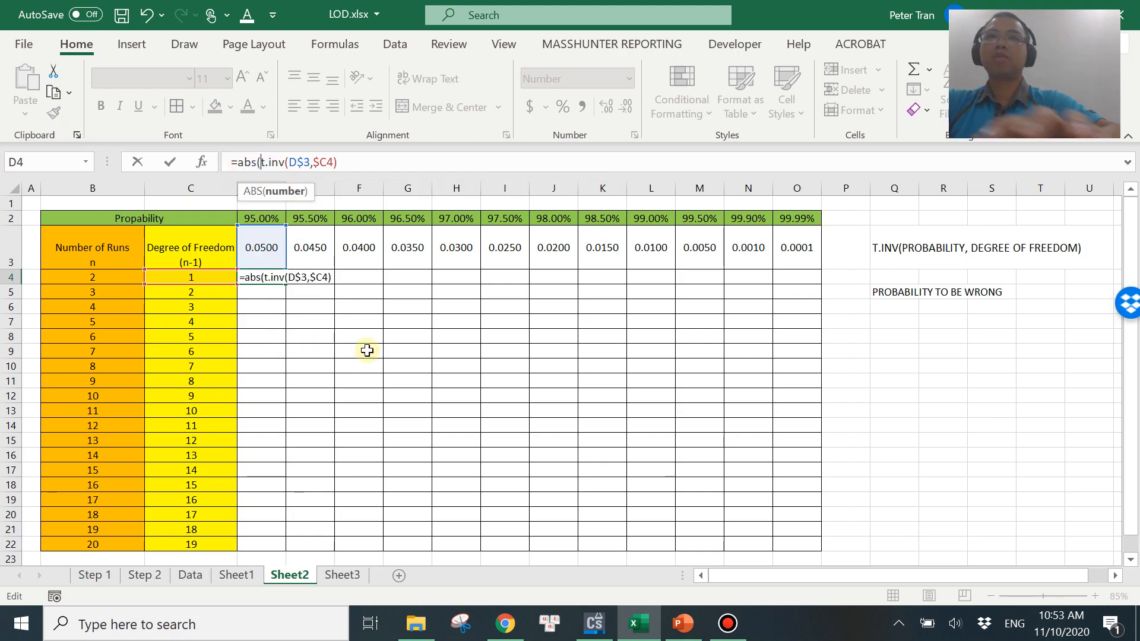
click(387, 162)
text())
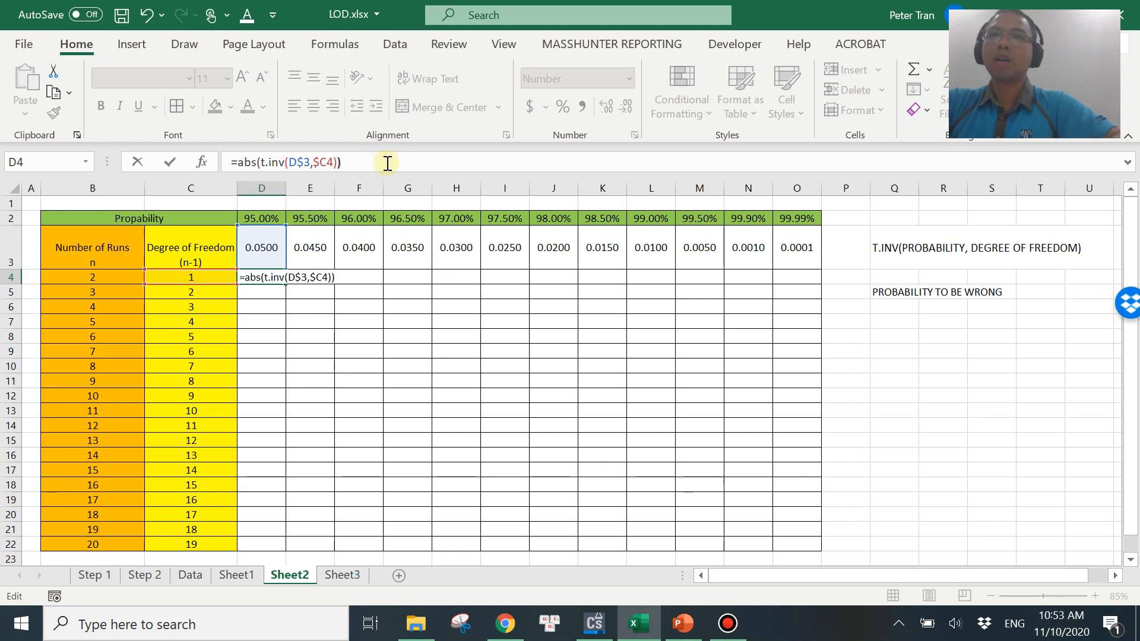
key(Return)
Fill the D4 formula across and down the table to O22.
click(263, 279)
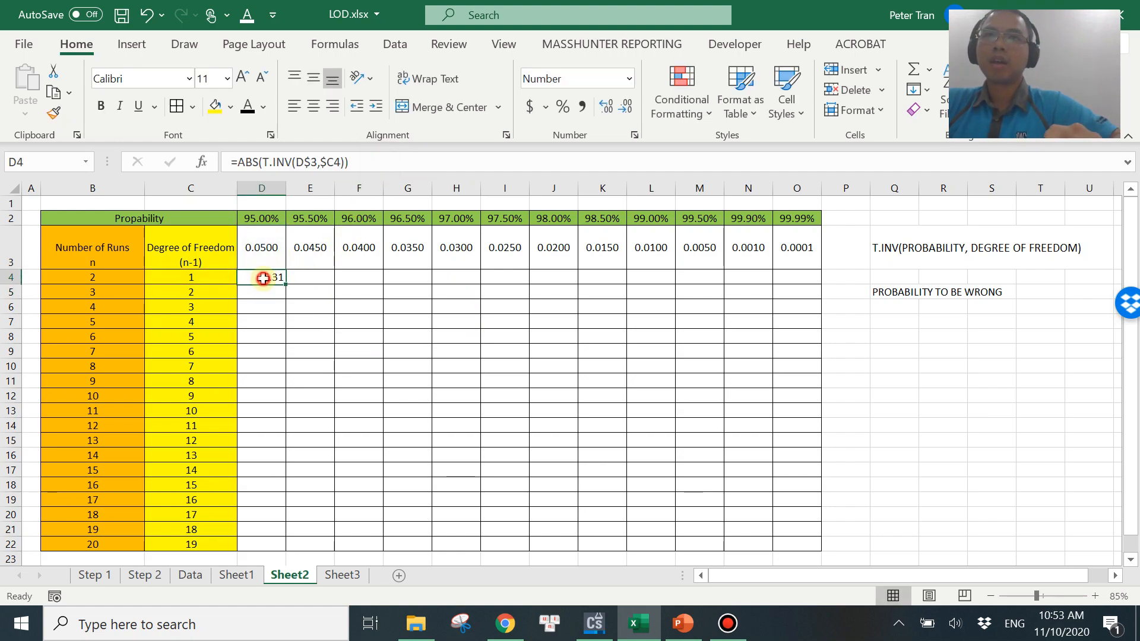
drag(284, 282, 796, 548)
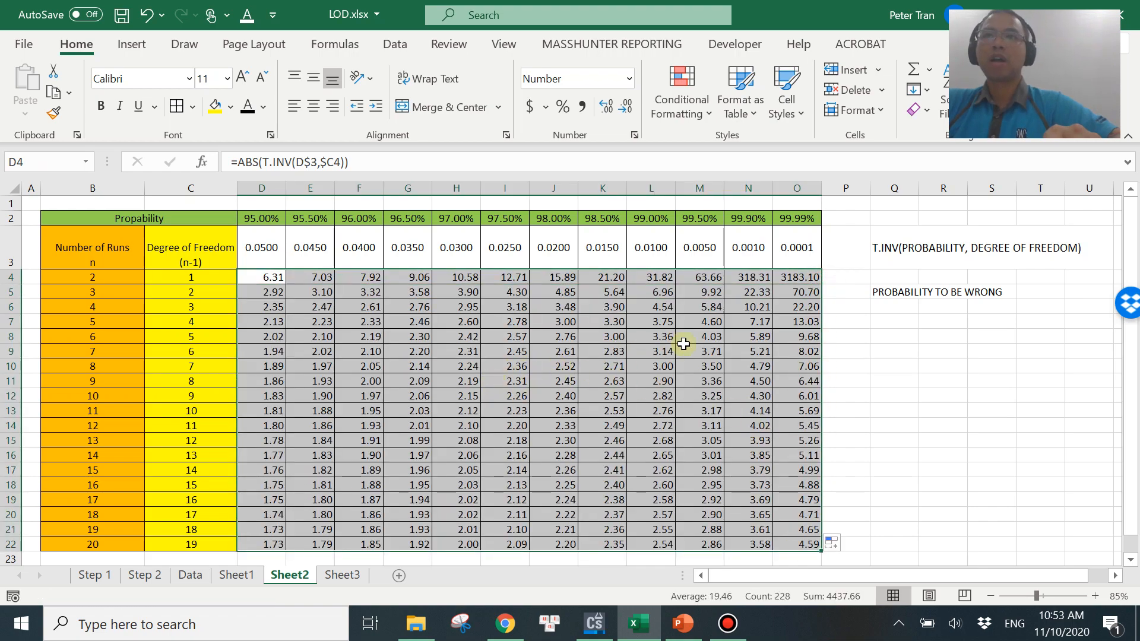
click(911, 381)
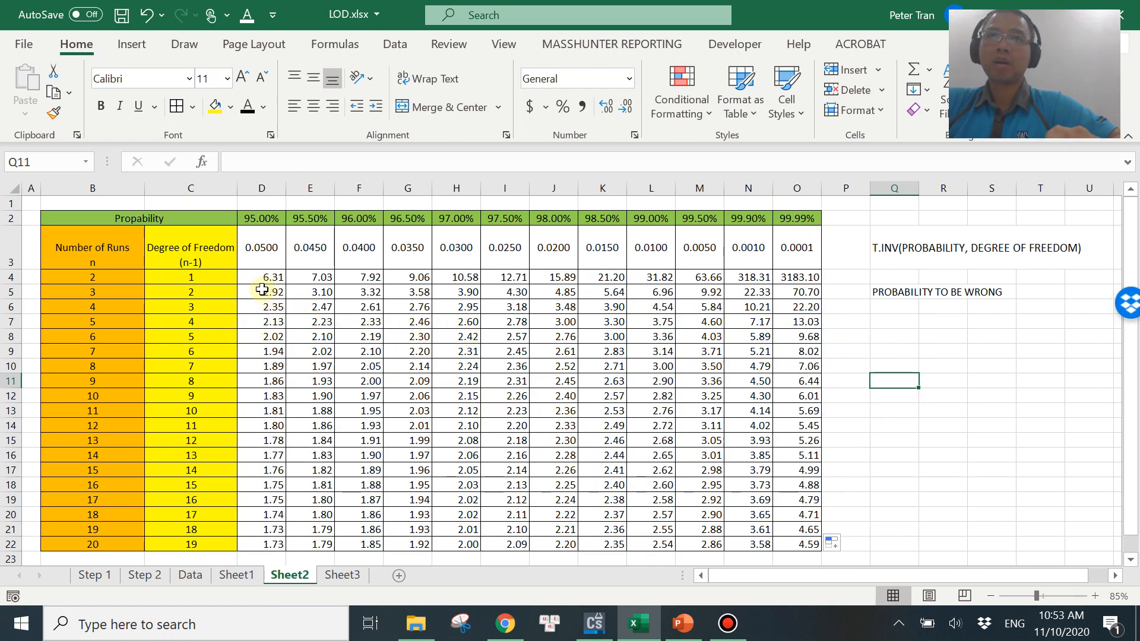
Compare the computed t values in the worksheet with the online T value table.
click(220, 277)
click(263, 279)
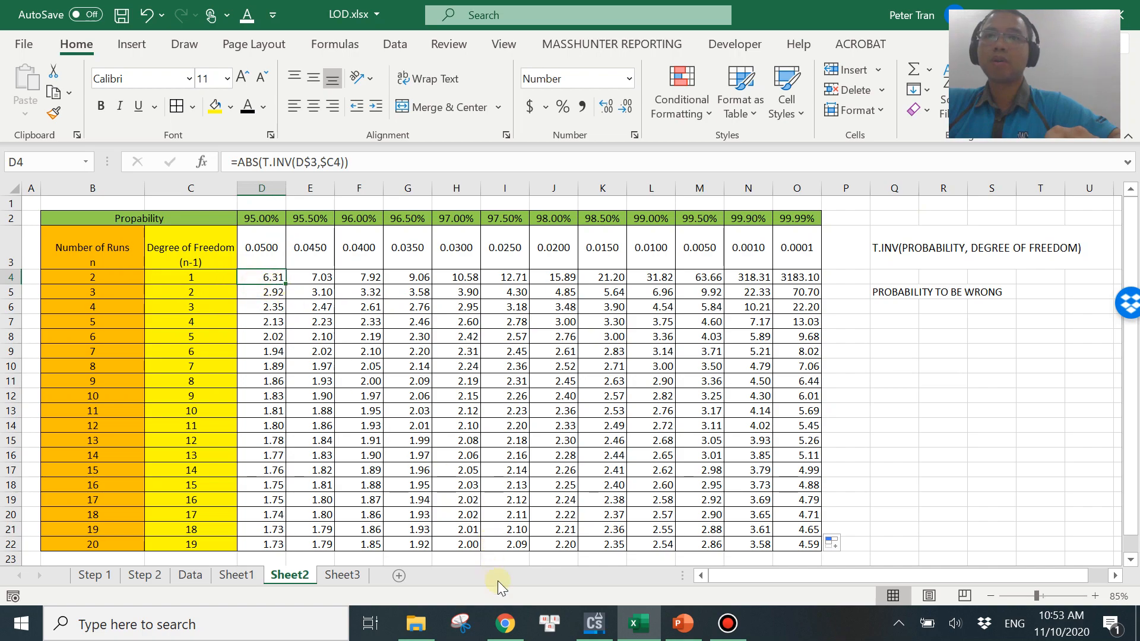
click(506, 624)
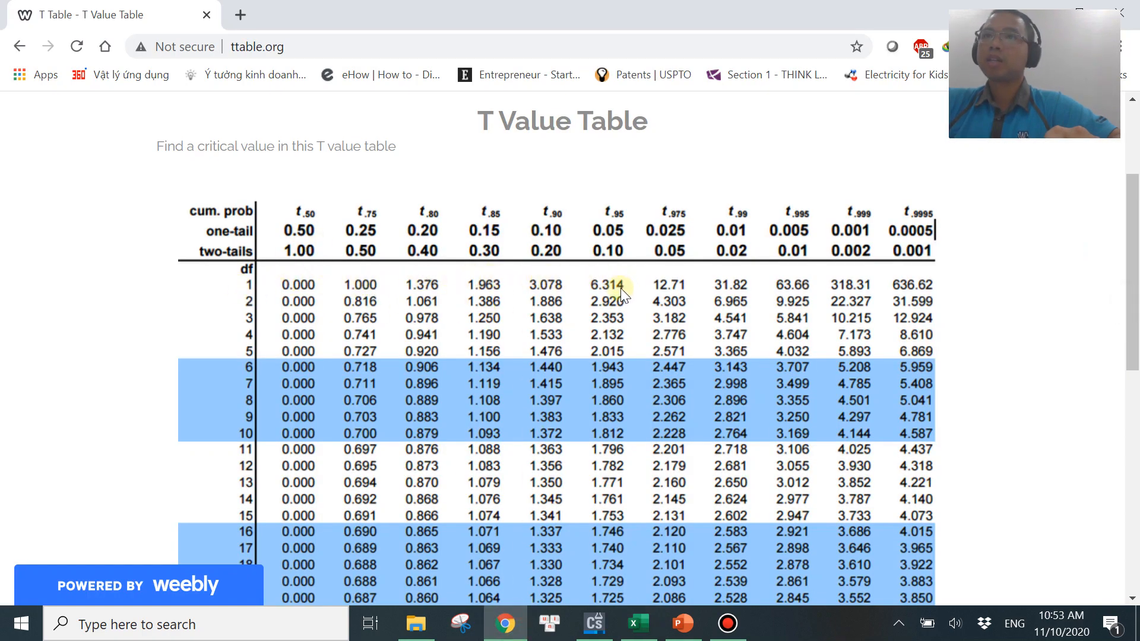
click(638, 624)
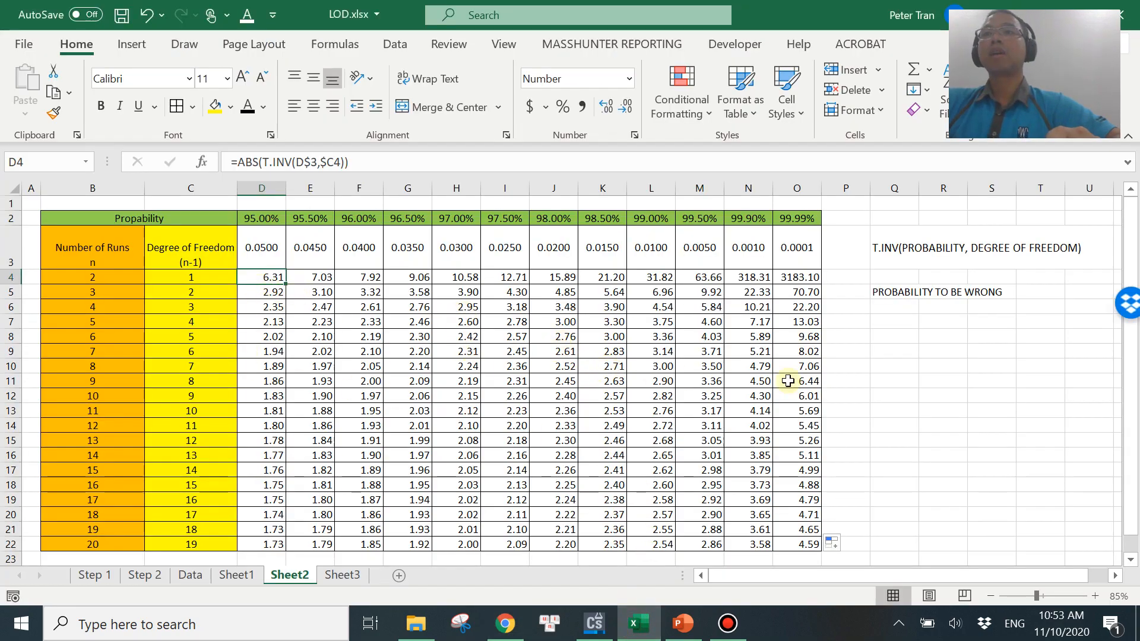
Glance at the online T value table in the browser and return to the worksheet.
click(888, 366)
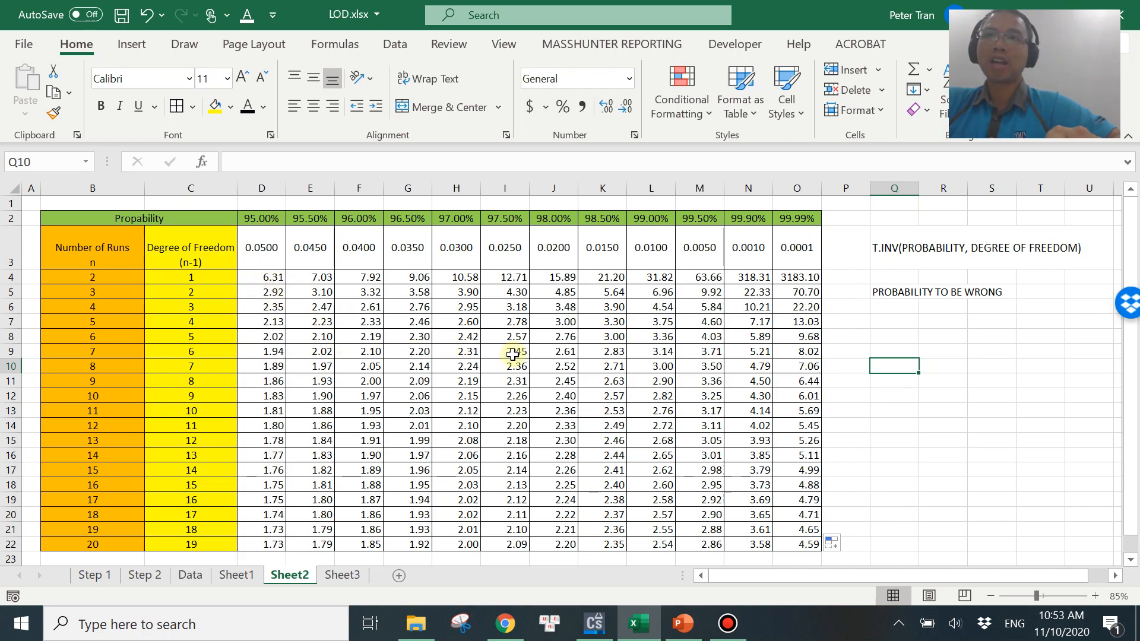
click(505, 624)
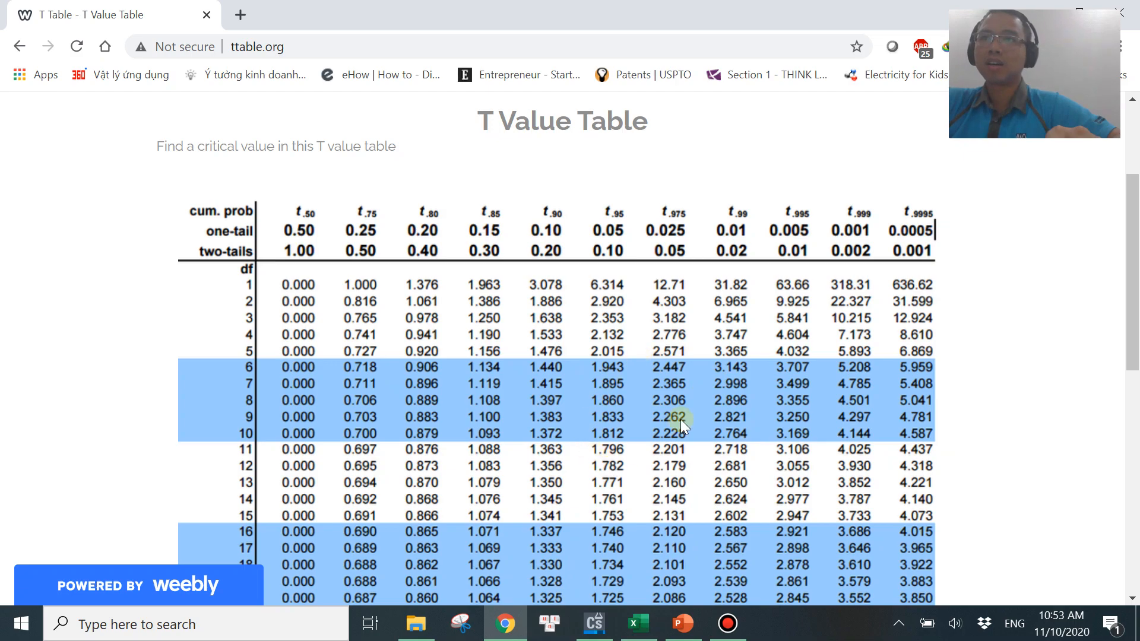
click(638, 623)
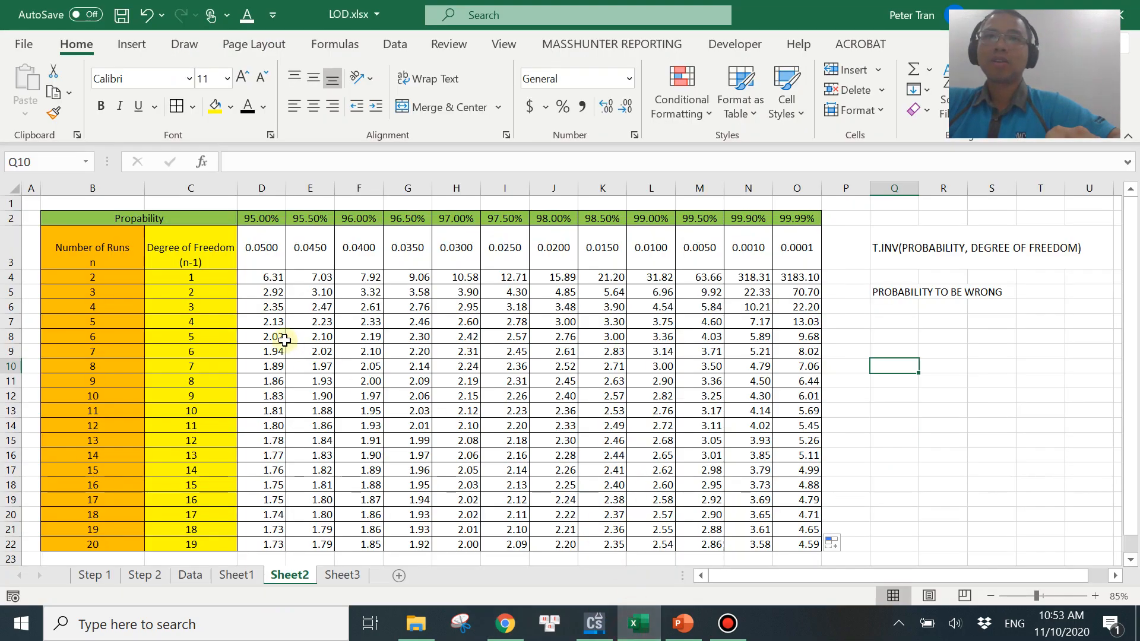
Apply conditional formatting to D4:O22 highlighting values between 2.9 and 3.1 with light red fill and dark red text.
click(268, 277)
drag(269, 277, 813, 544)
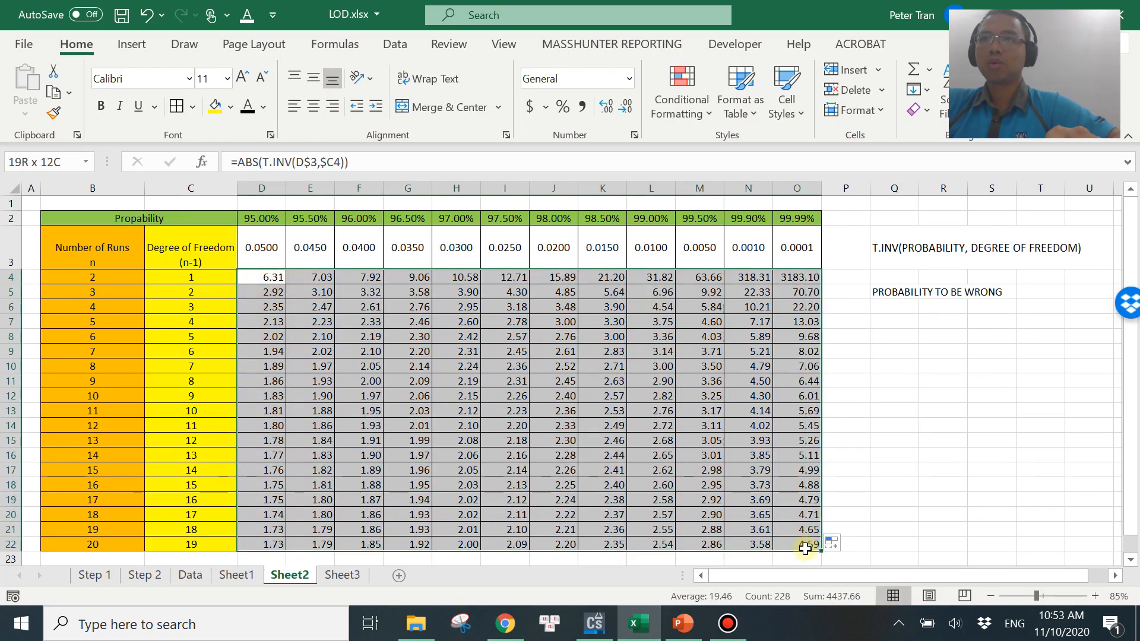
click(703, 112)
mouse_move(774, 145)
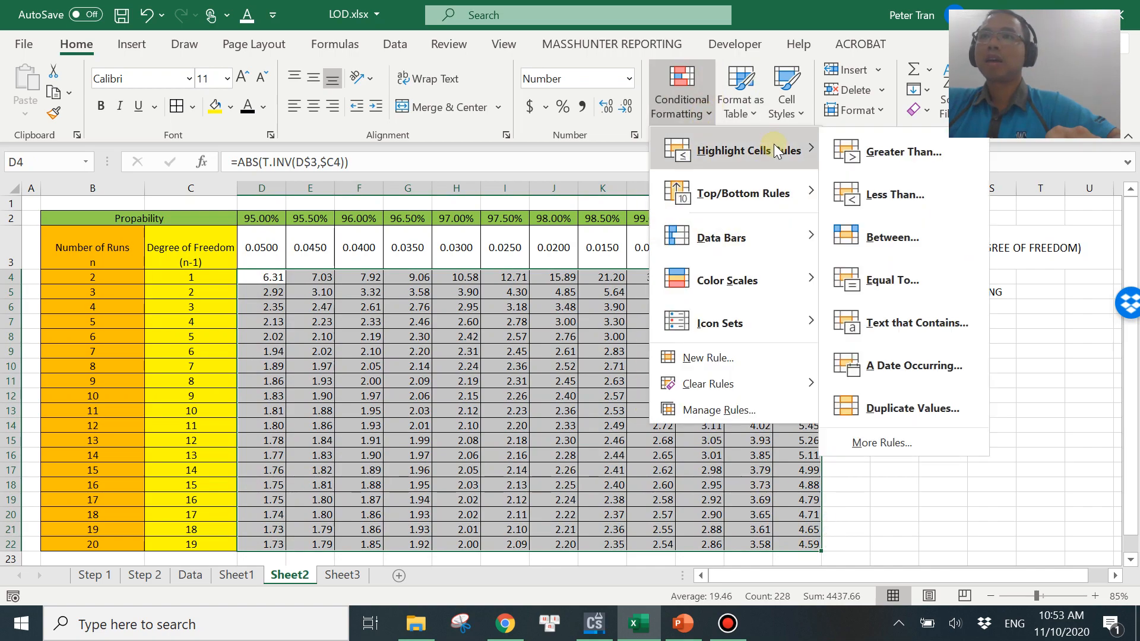
click(926, 238)
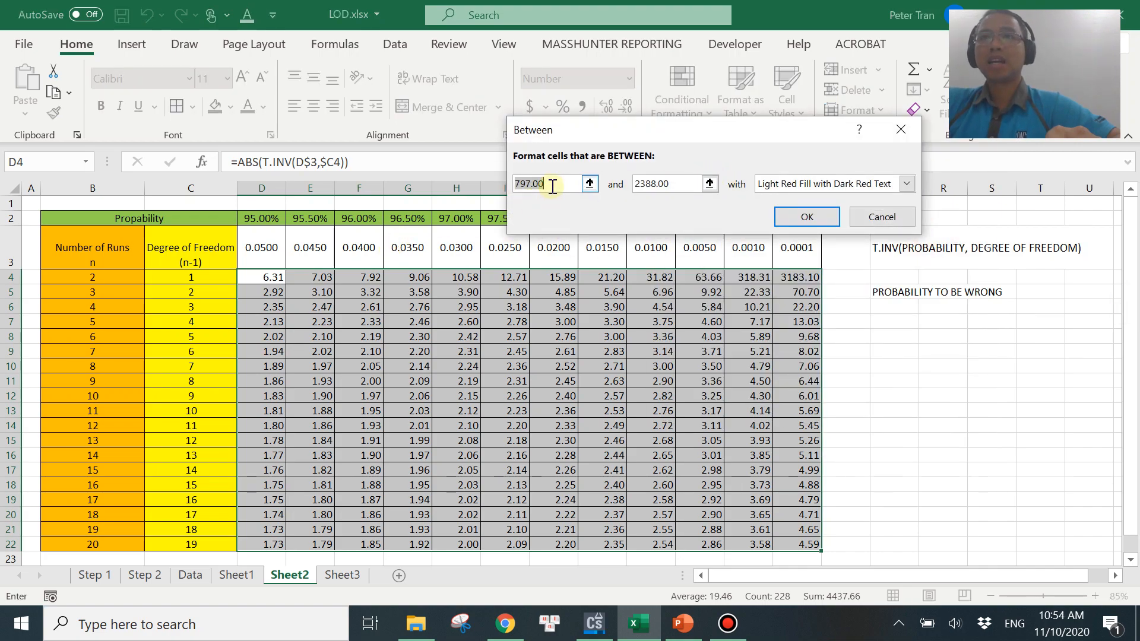
text(2.9)
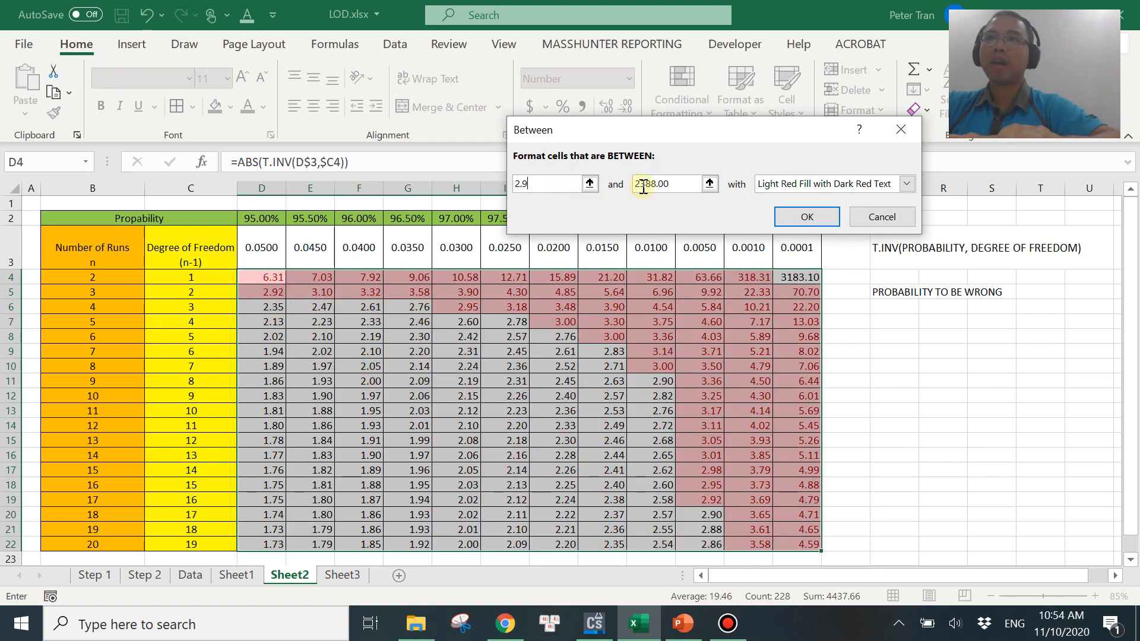
click(682, 184)
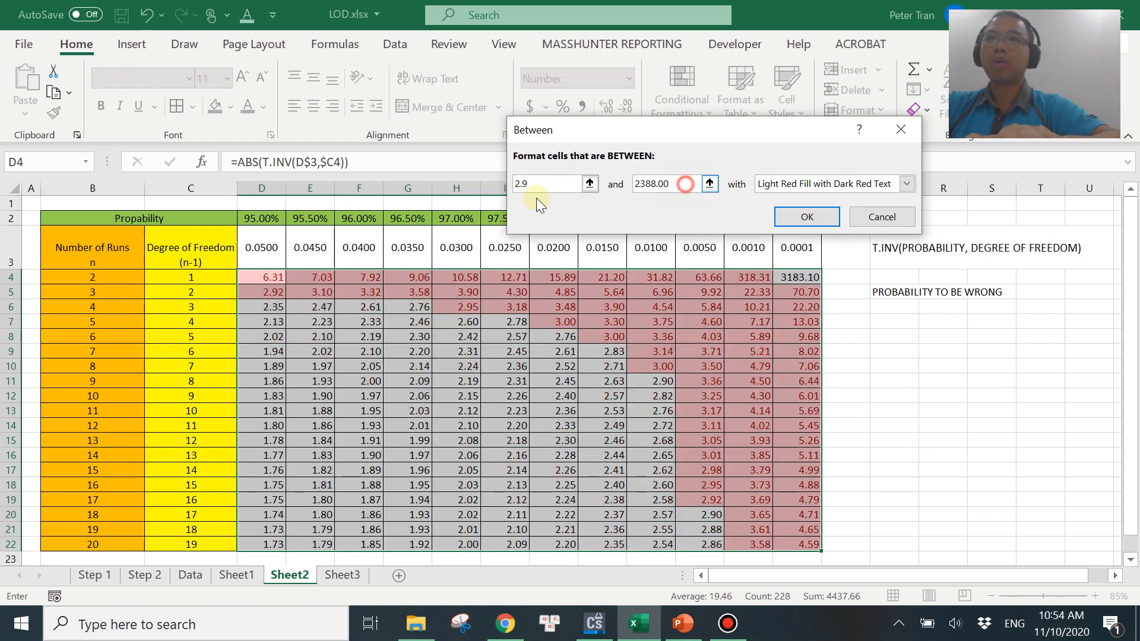
double_click(640, 185)
text(3.1)
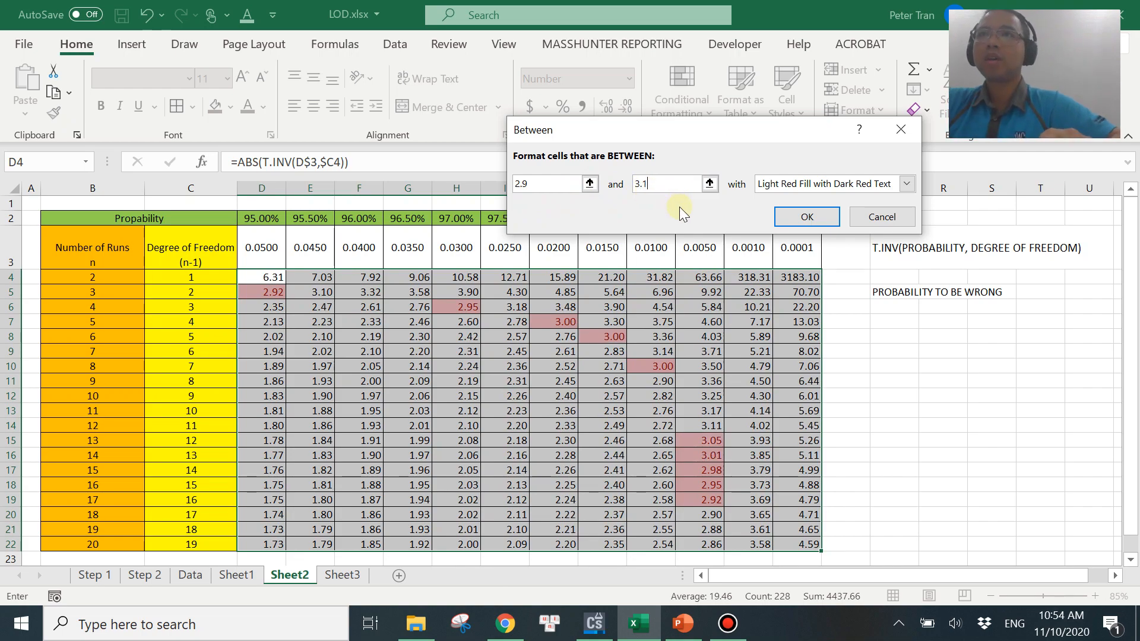
click(682, 623)
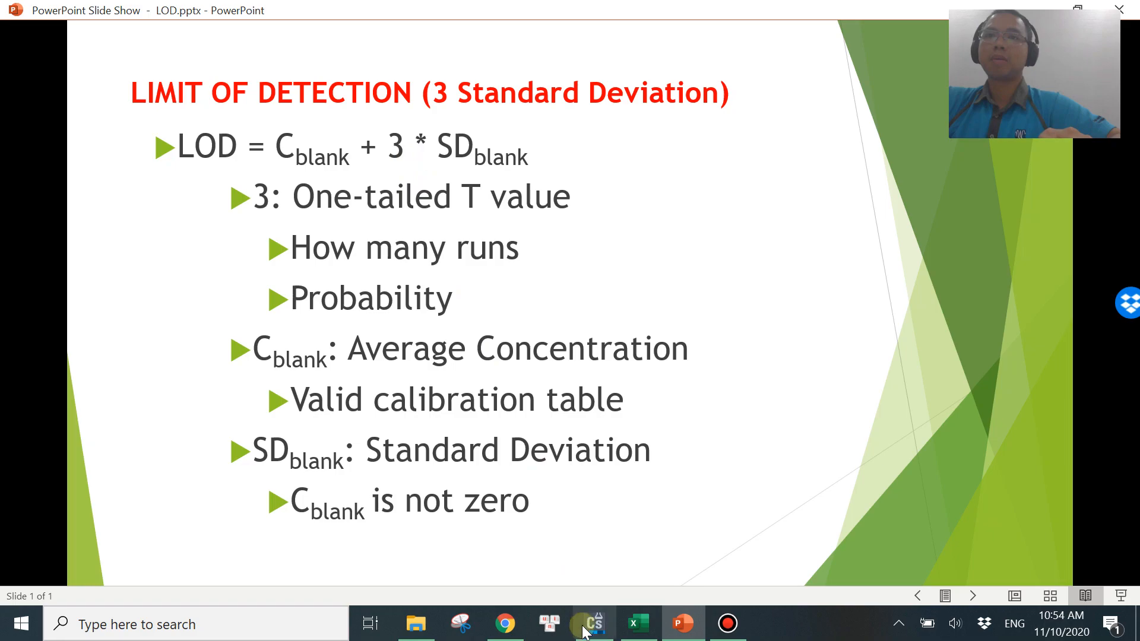
click(639, 623)
click(807, 218)
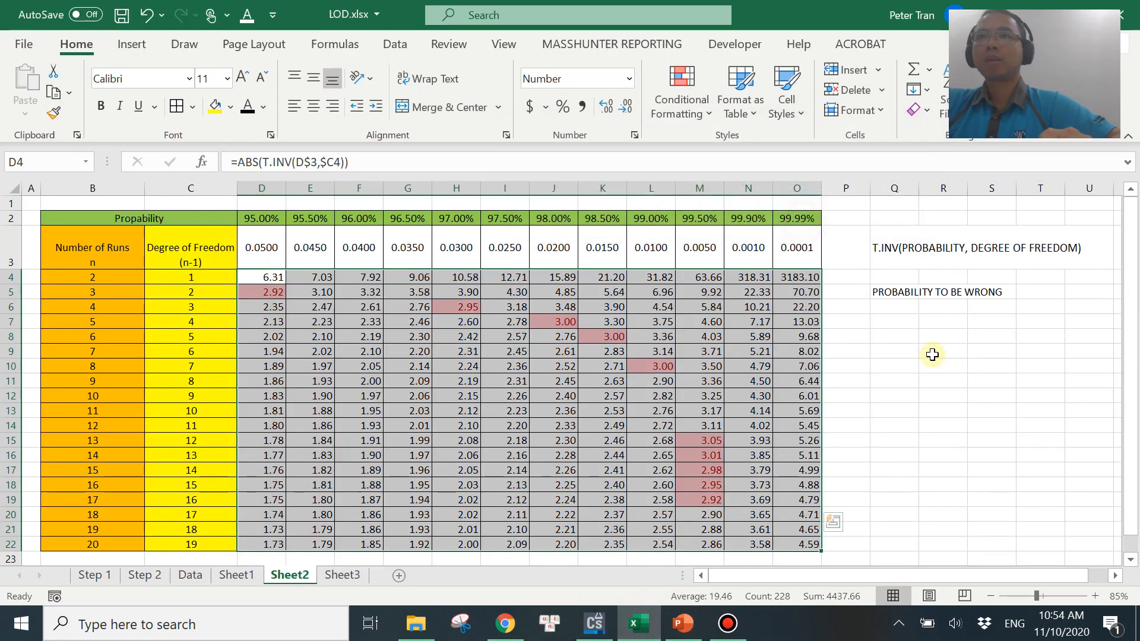
Examine the highlighted t values with their number of runs and probabilities, and switch to the LOD slide in PowerPoint.
click(898, 365)
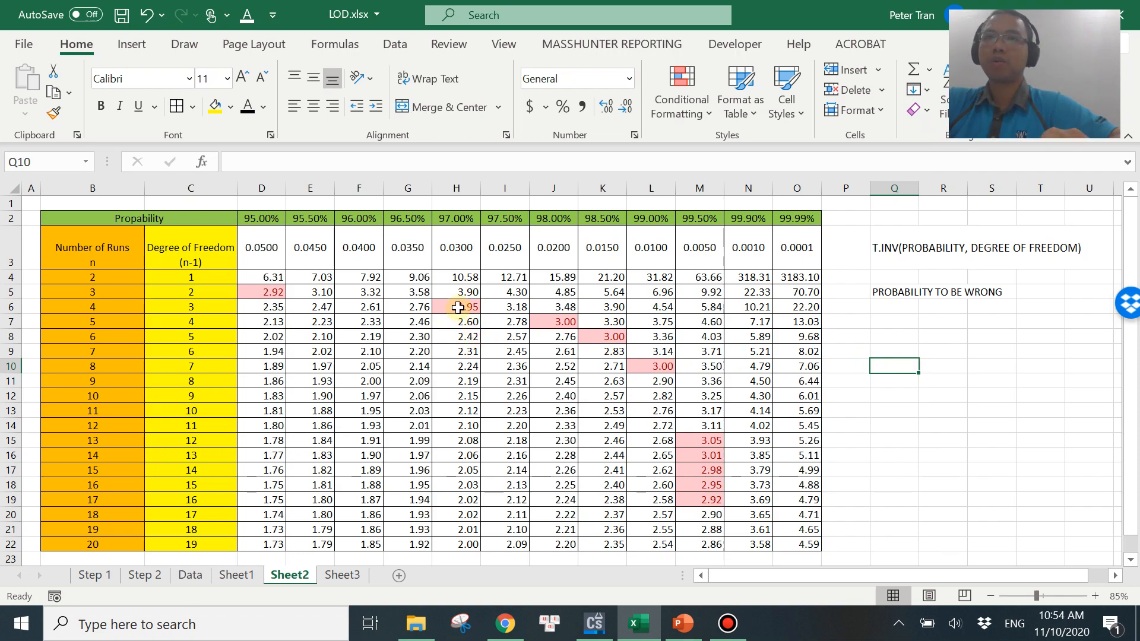
click(264, 296)
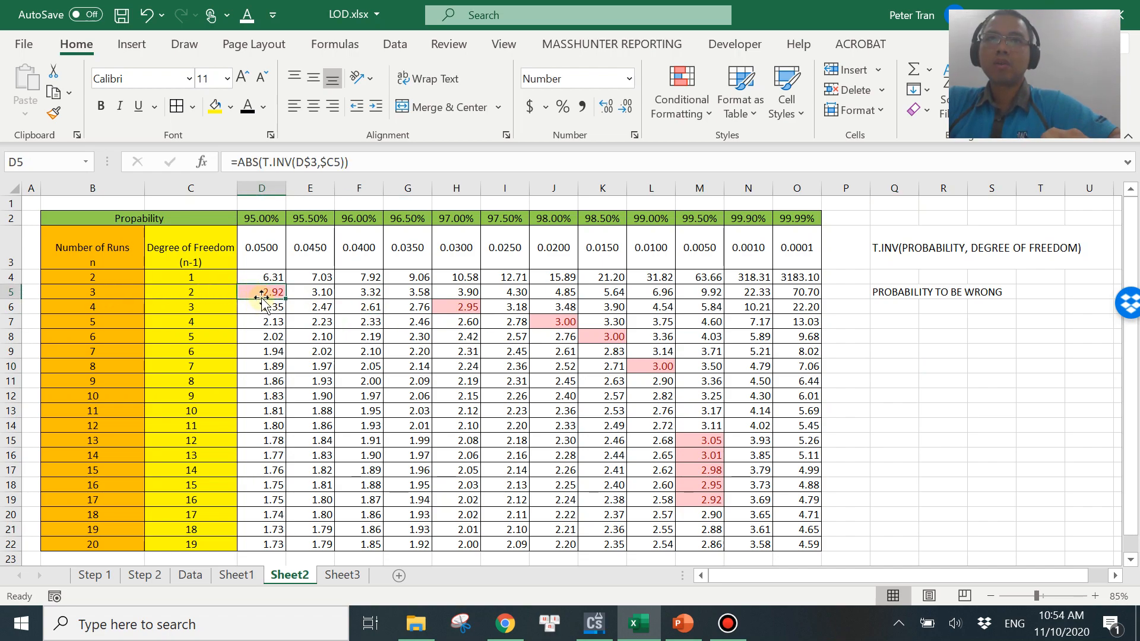
click(89, 291)
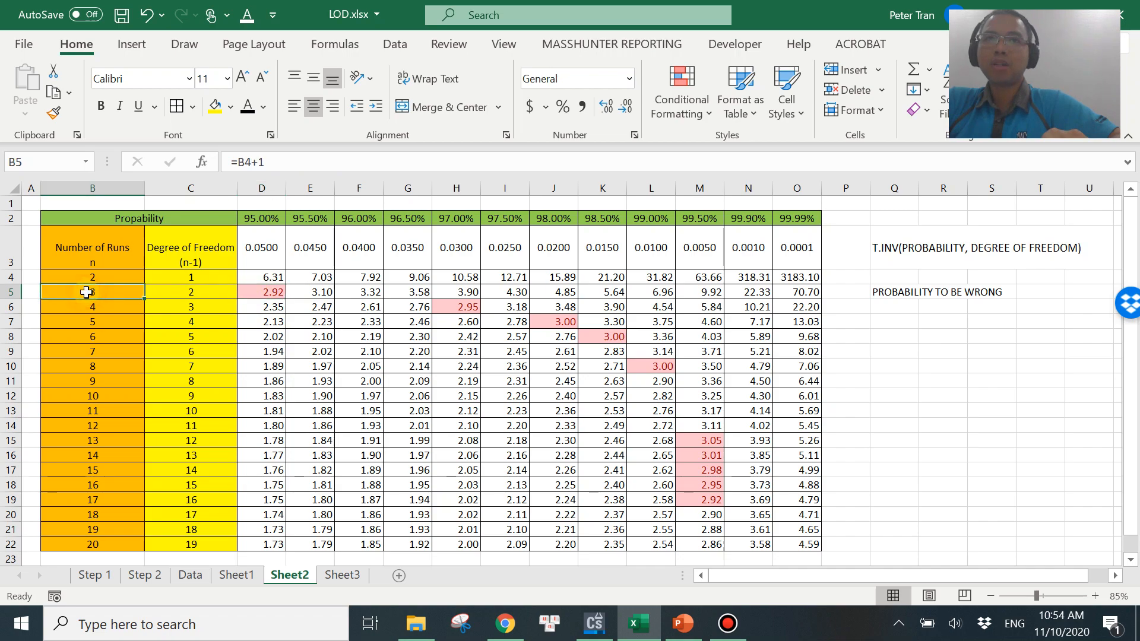
click(267, 219)
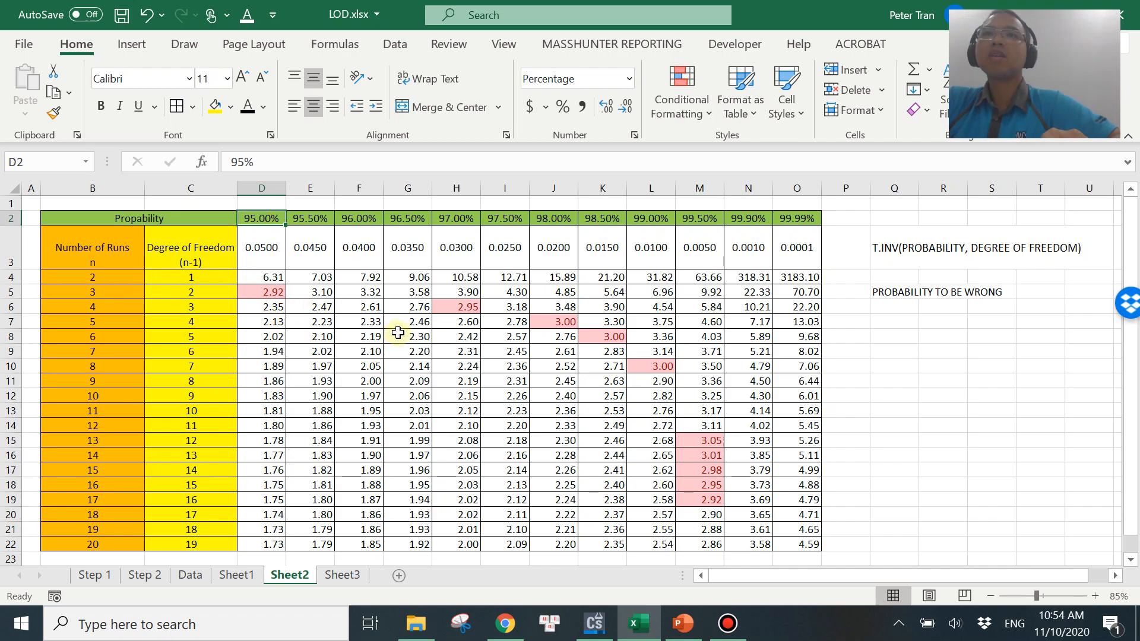
click(437, 307)
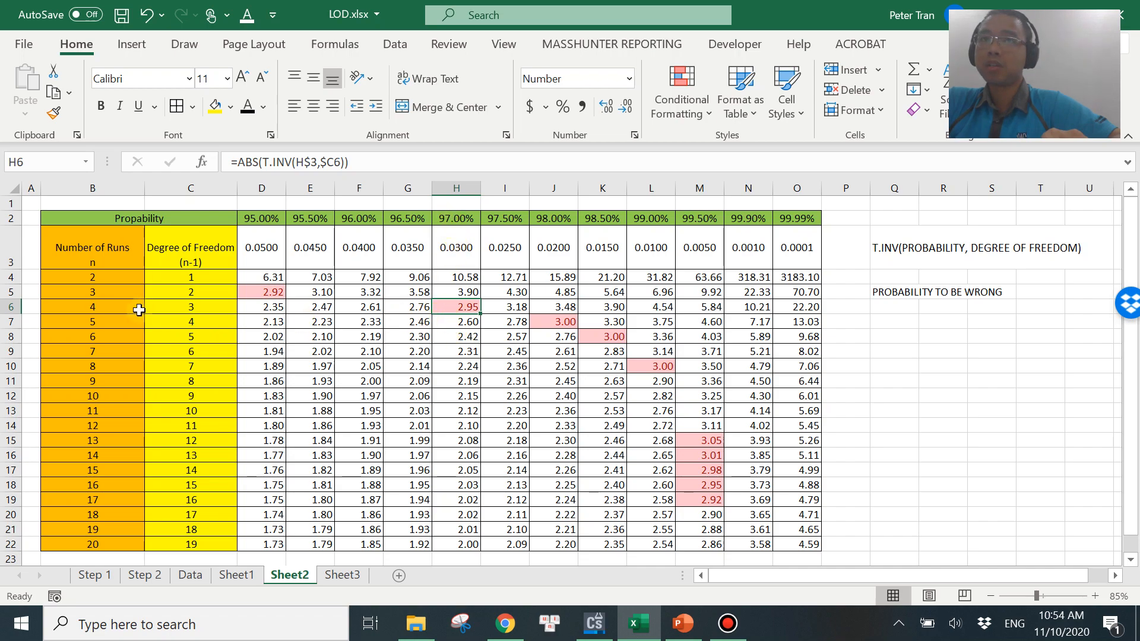
click(540, 321)
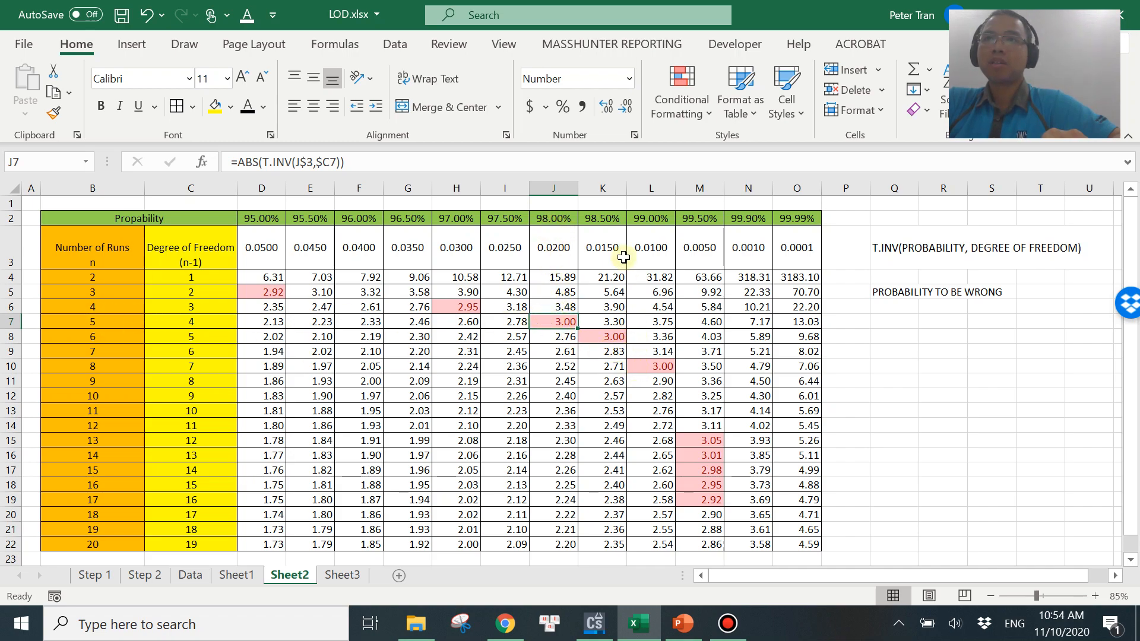
click(595, 338)
click(112, 336)
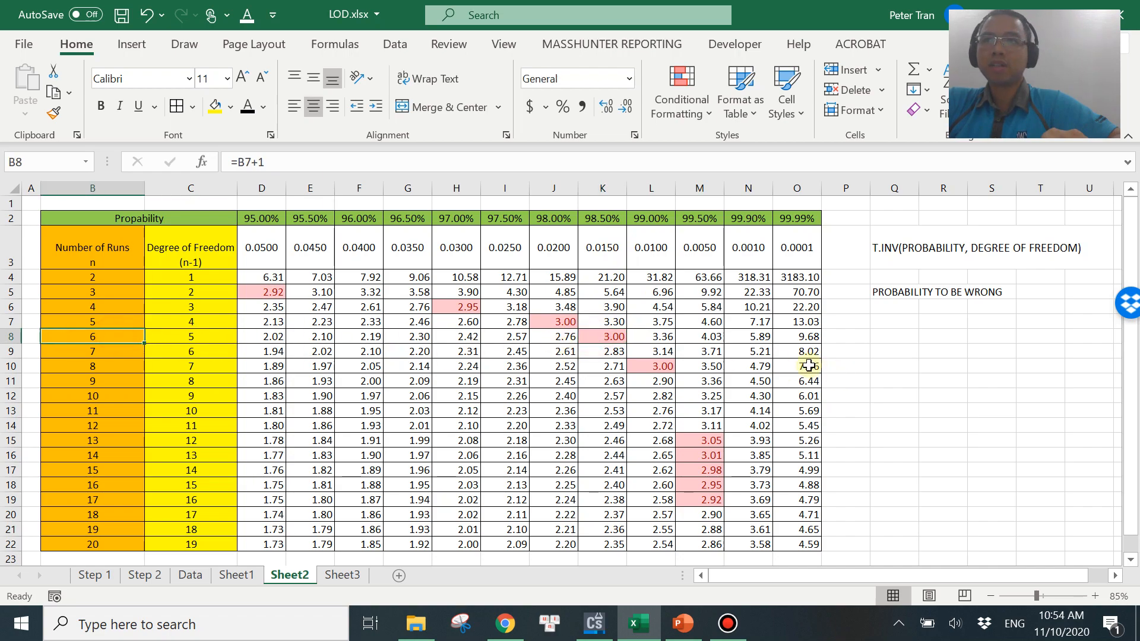
click(665, 366)
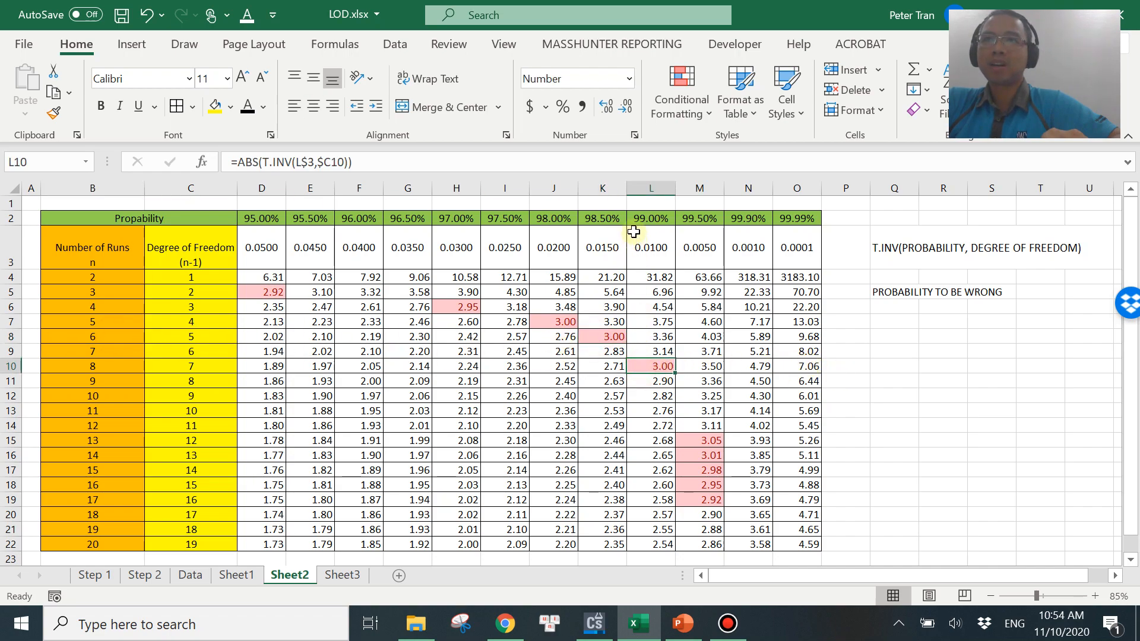
click(112, 366)
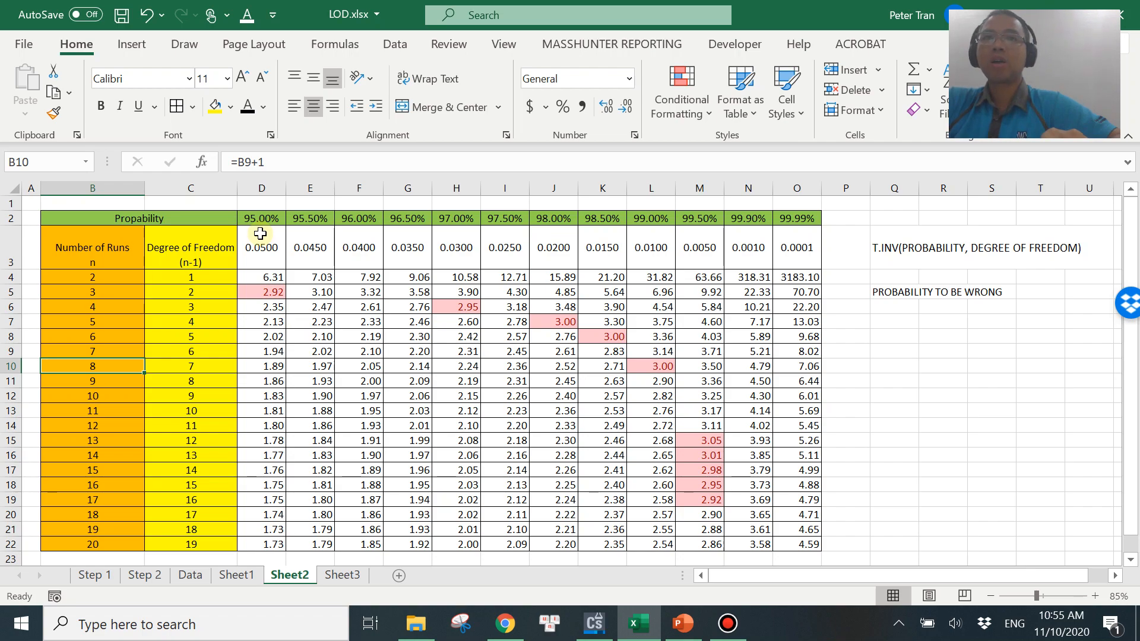
click(640, 366)
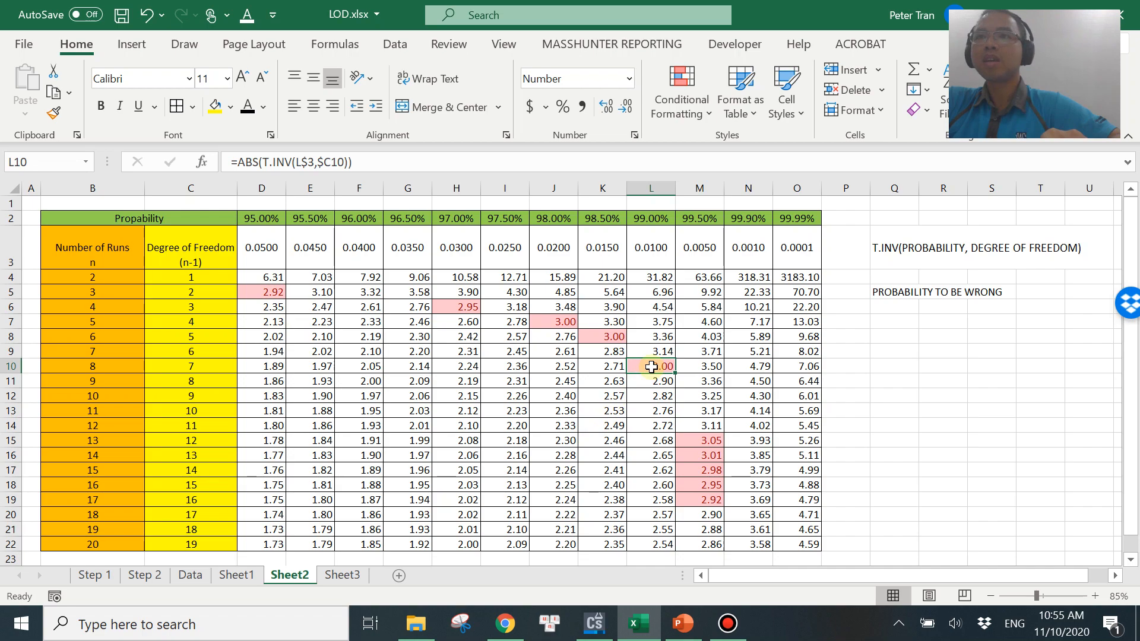
click(683, 624)
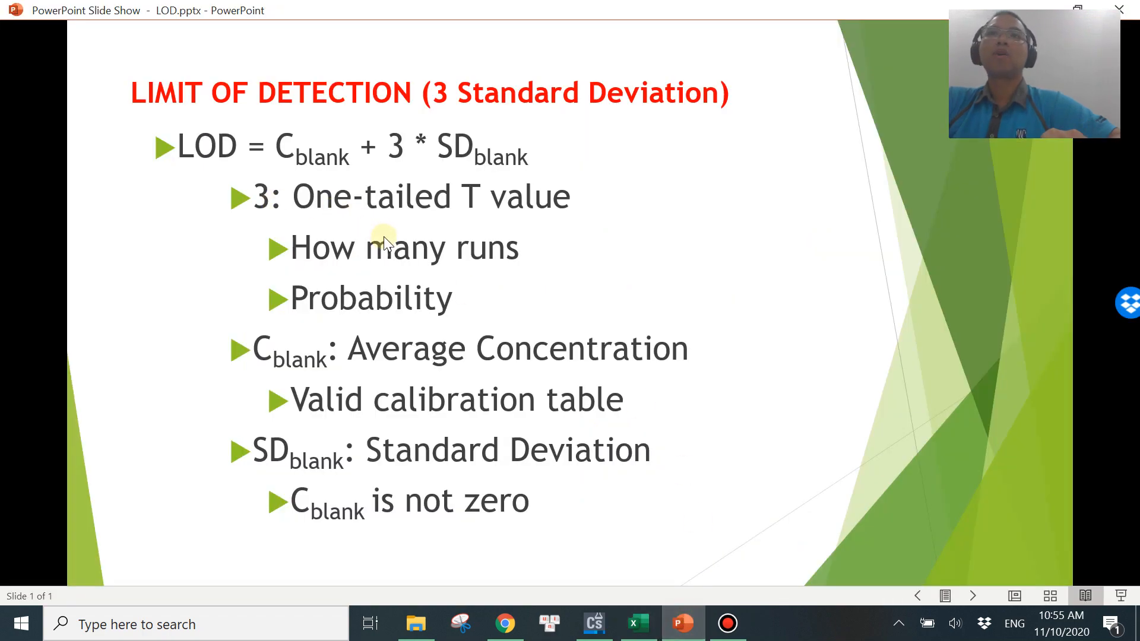
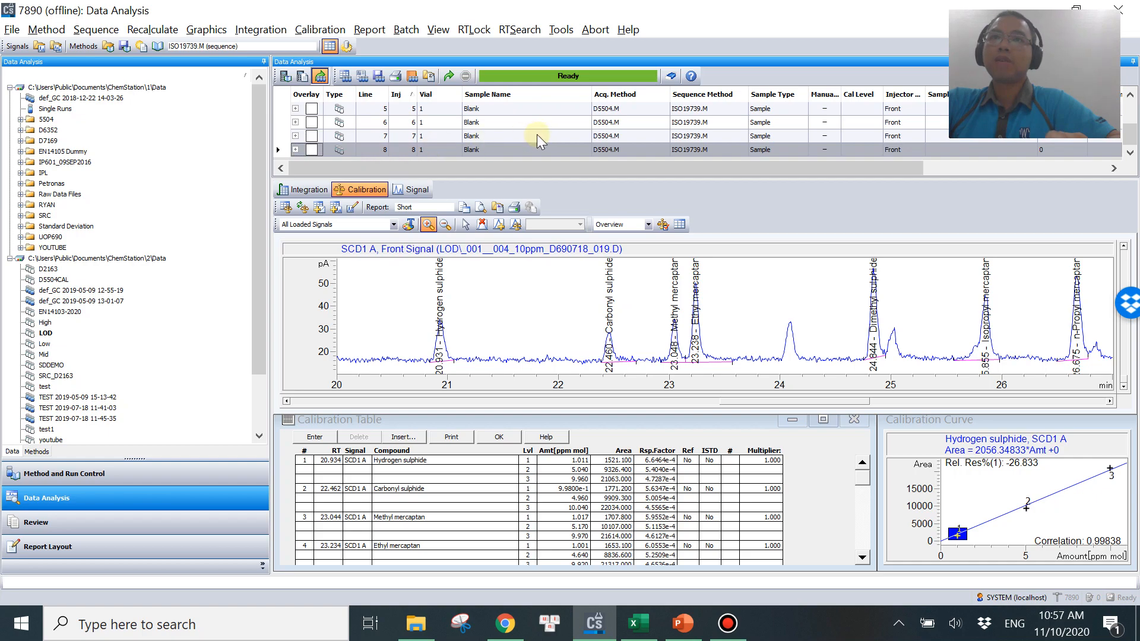
Switch between the LOD slide and the data analysis window to review the LOD formula.
click(683, 624)
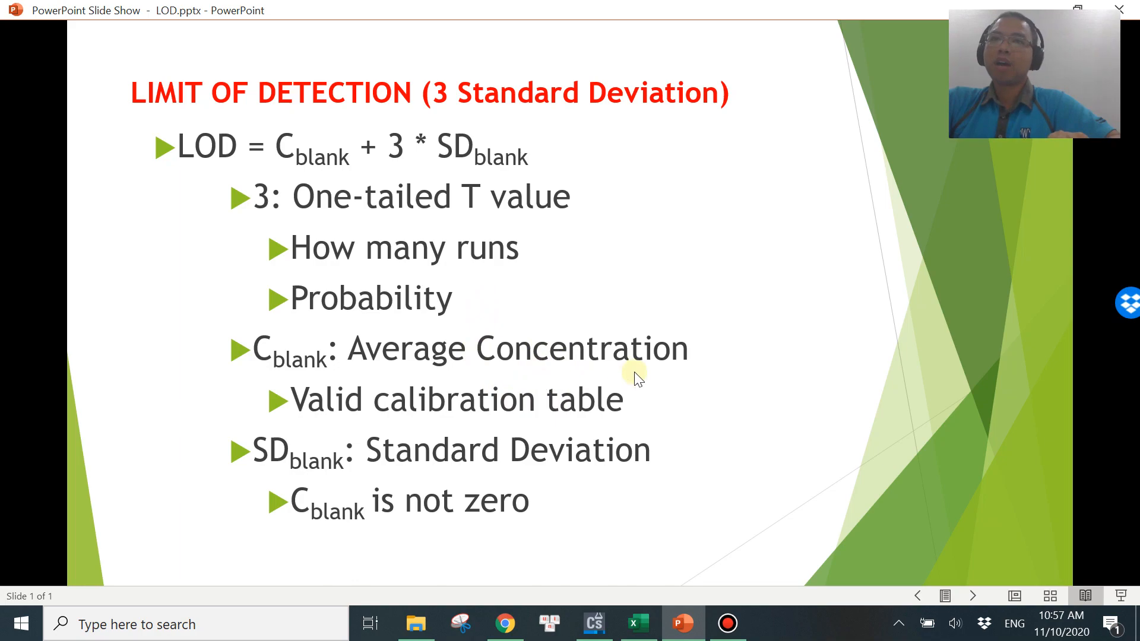
click(589, 634)
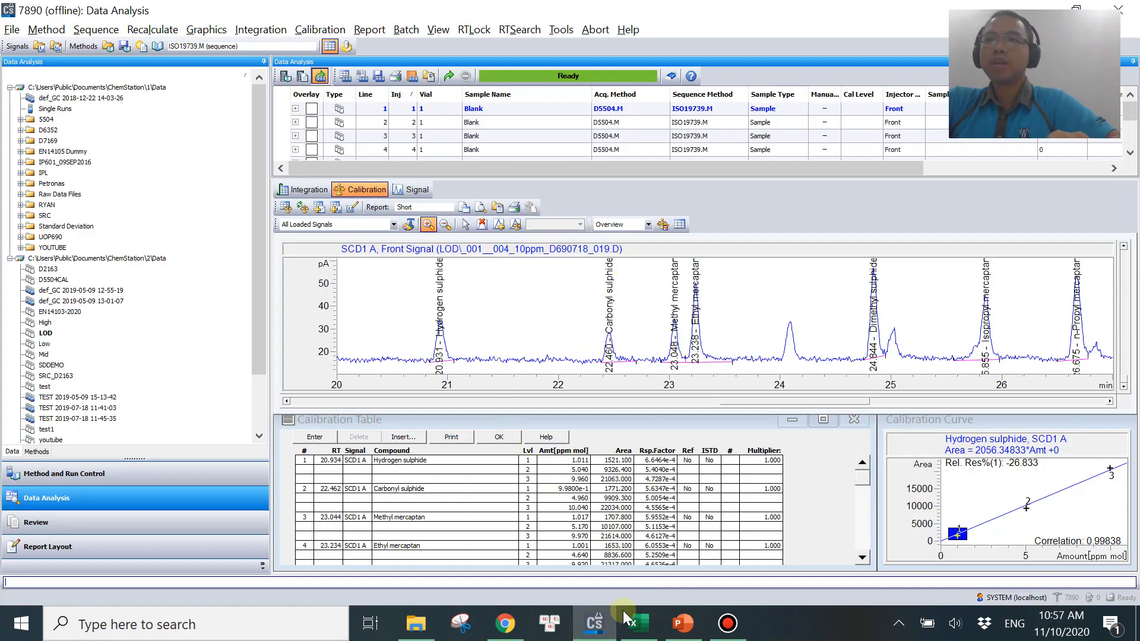
click(682, 623)
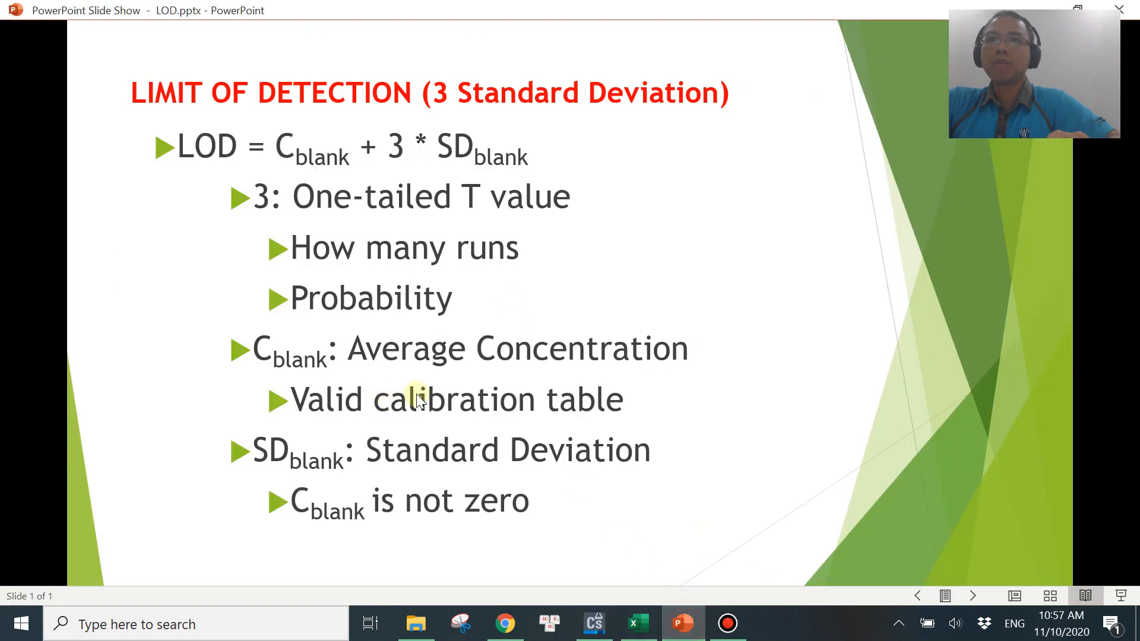
click(594, 624)
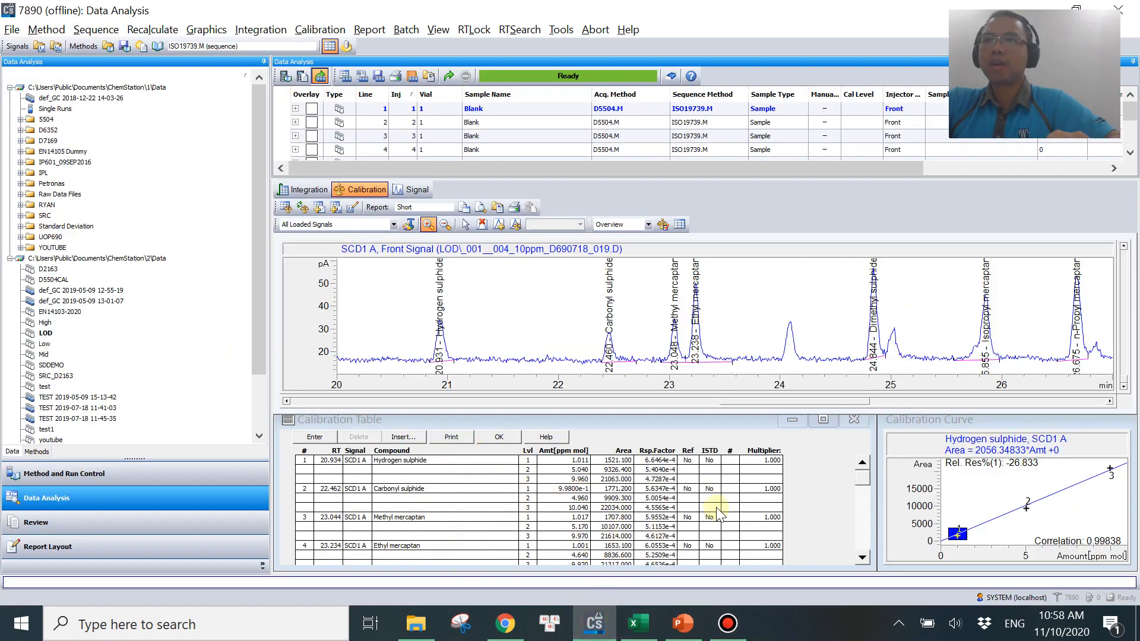
Print-preview the report of the first blank injection and examine its compound amounts.
click(494, 109)
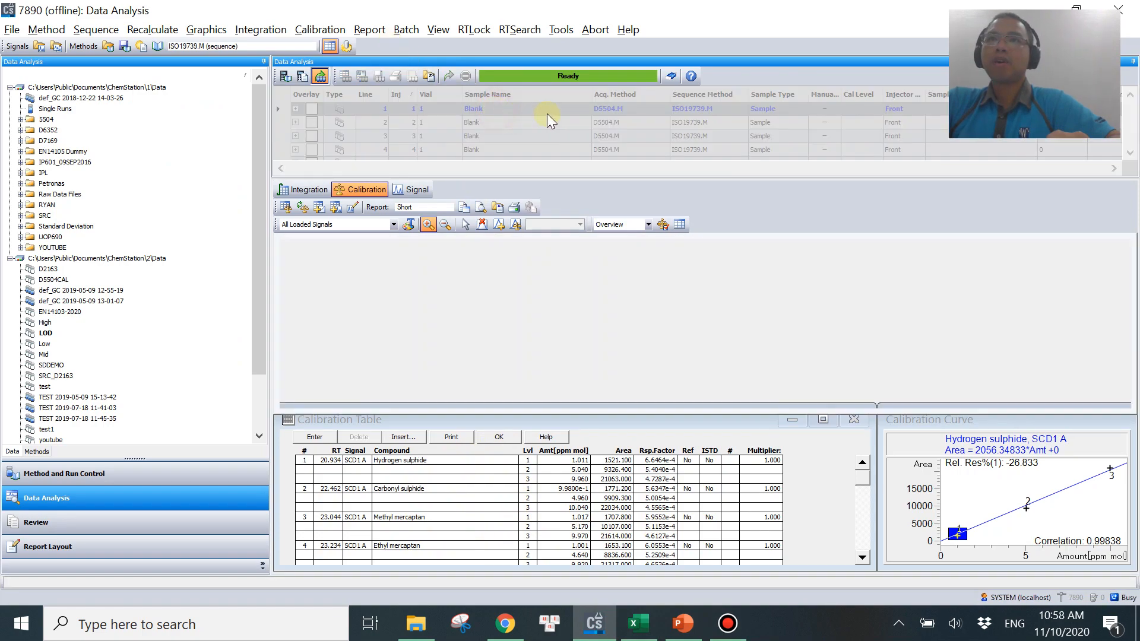
click(369, 30)
click(404, 49)
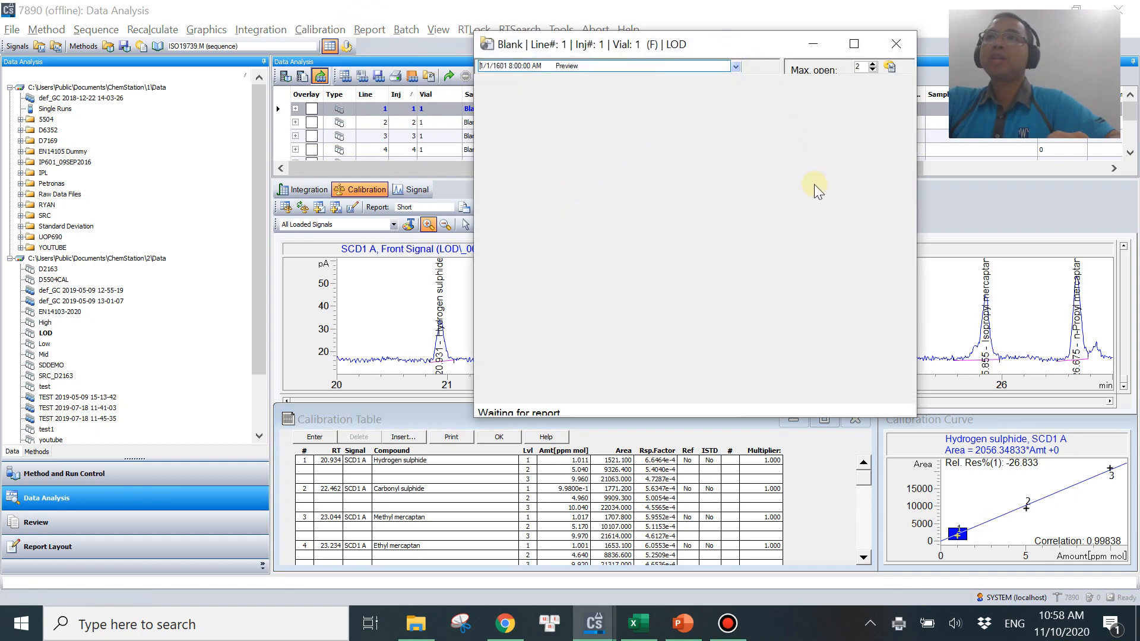
scroll(753, 249, down, 8)
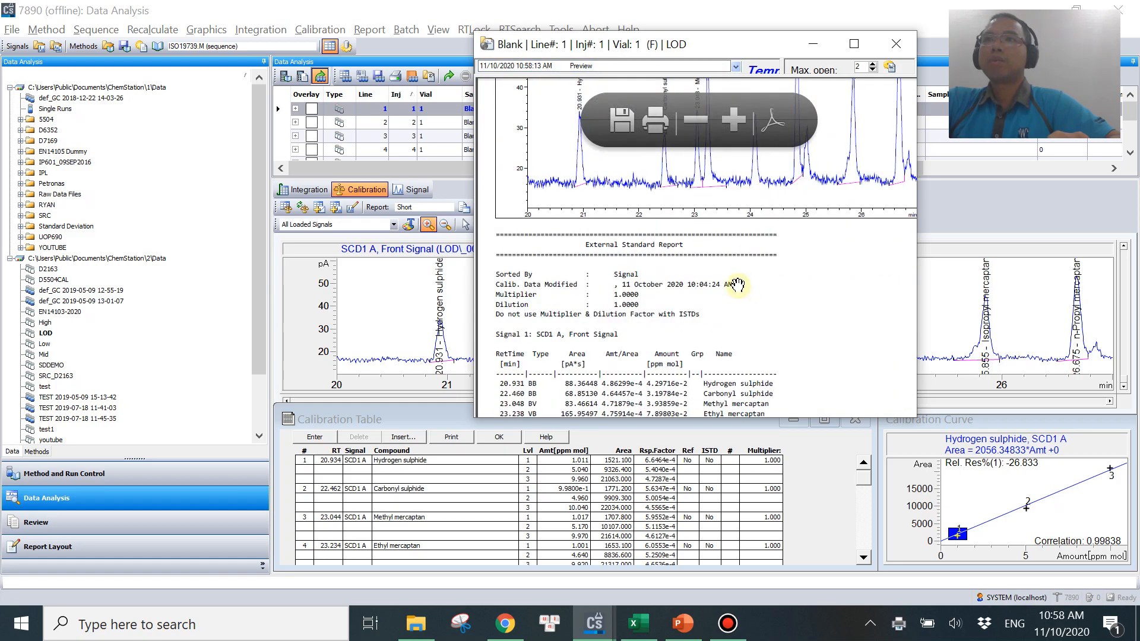
scroll(679, 225, up, 1)
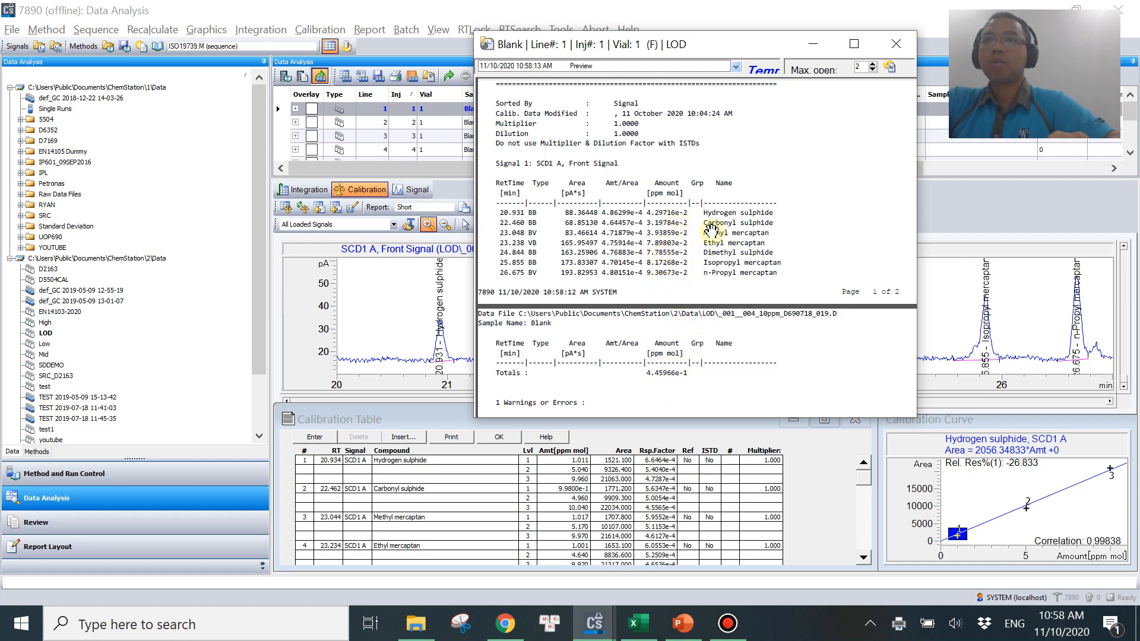
Glance at the empty LOD table on Sheet1, then close the first blank's report preview.
click(636, 622)
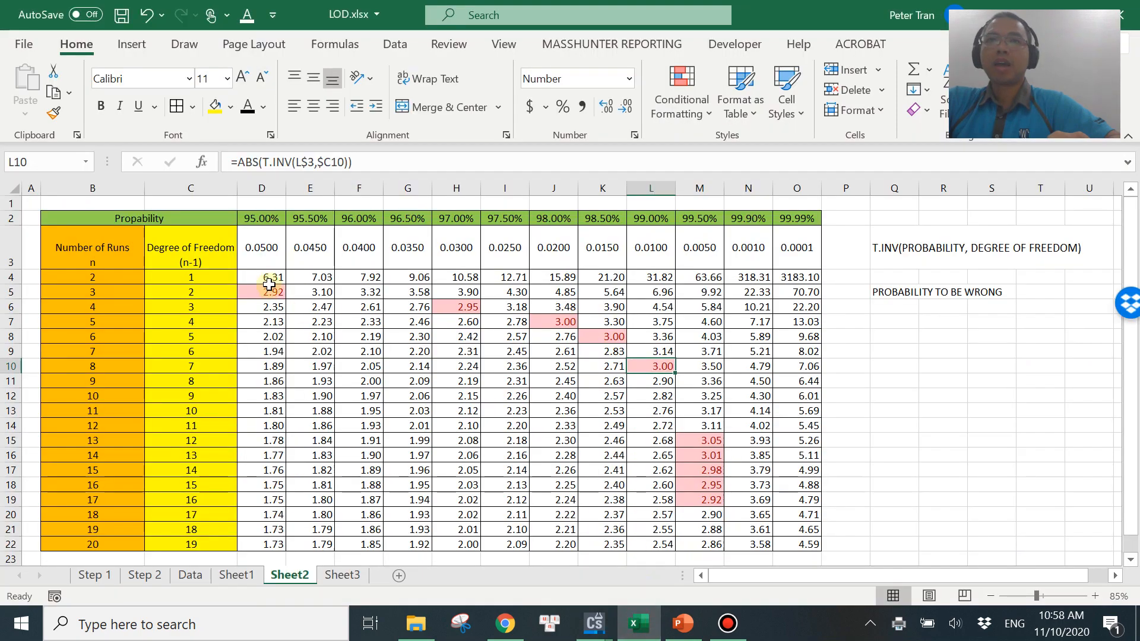
click(237, 575)
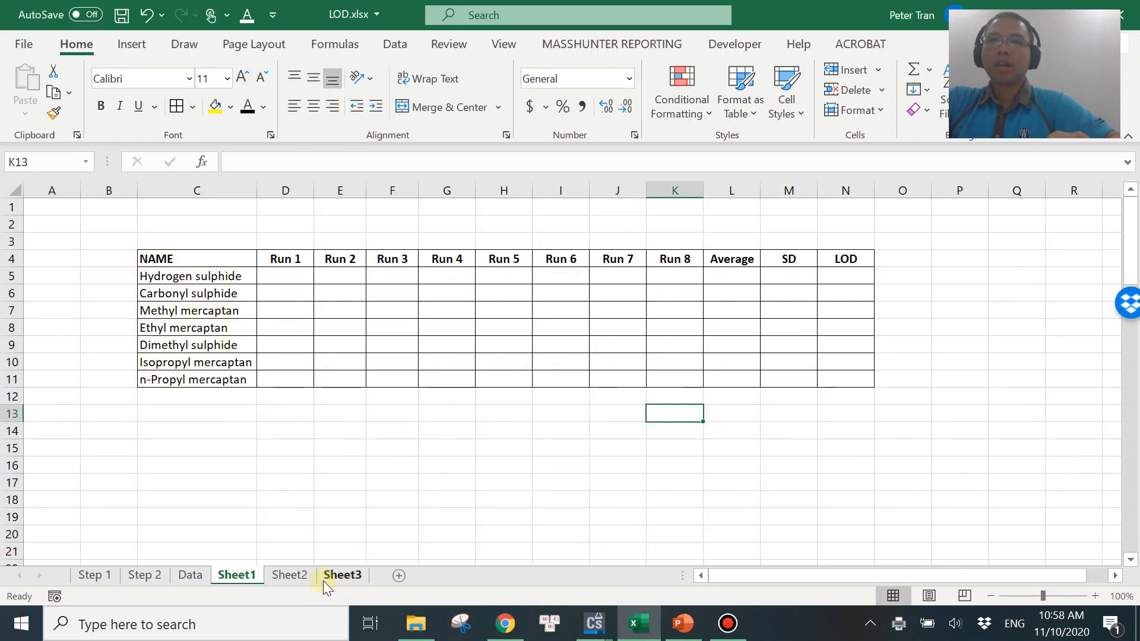
mouse_move(594, 622)
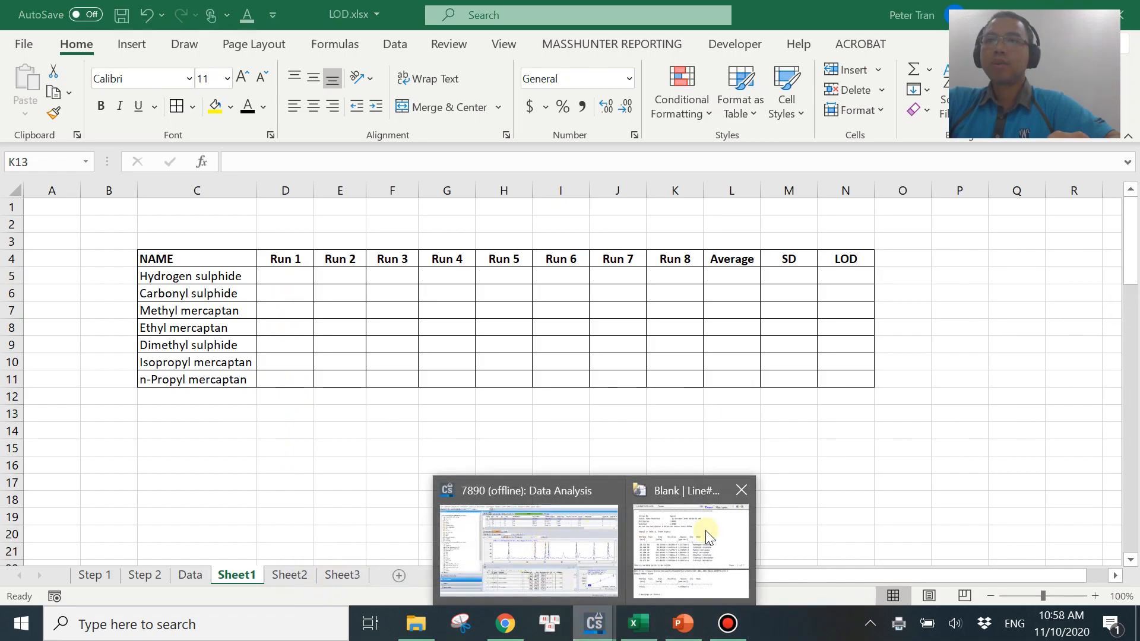
click(705, 530)
click(896, 44)
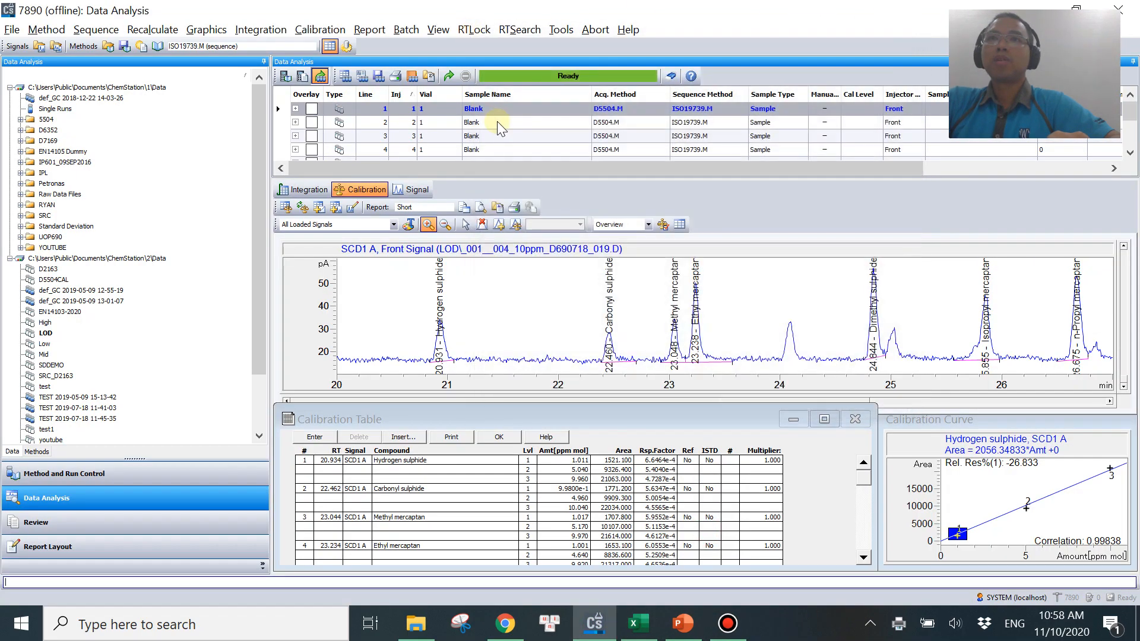
Print-preview the report of the second blank injection, examine its amounts, and close it.
click(497, 123)
click(370, 30)
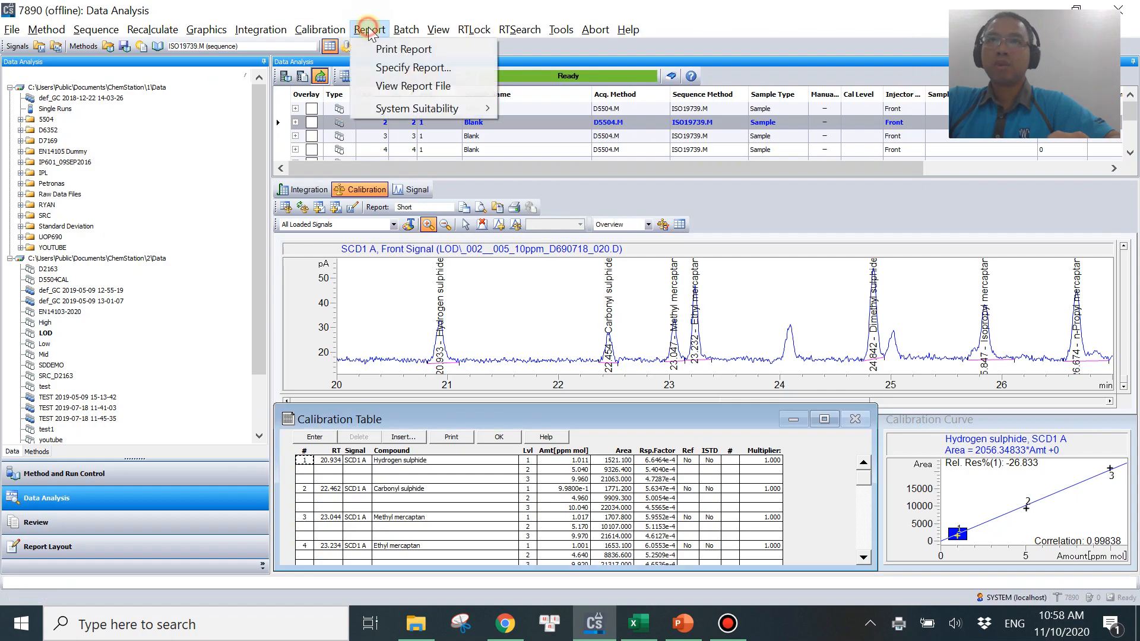
click(375, 47)
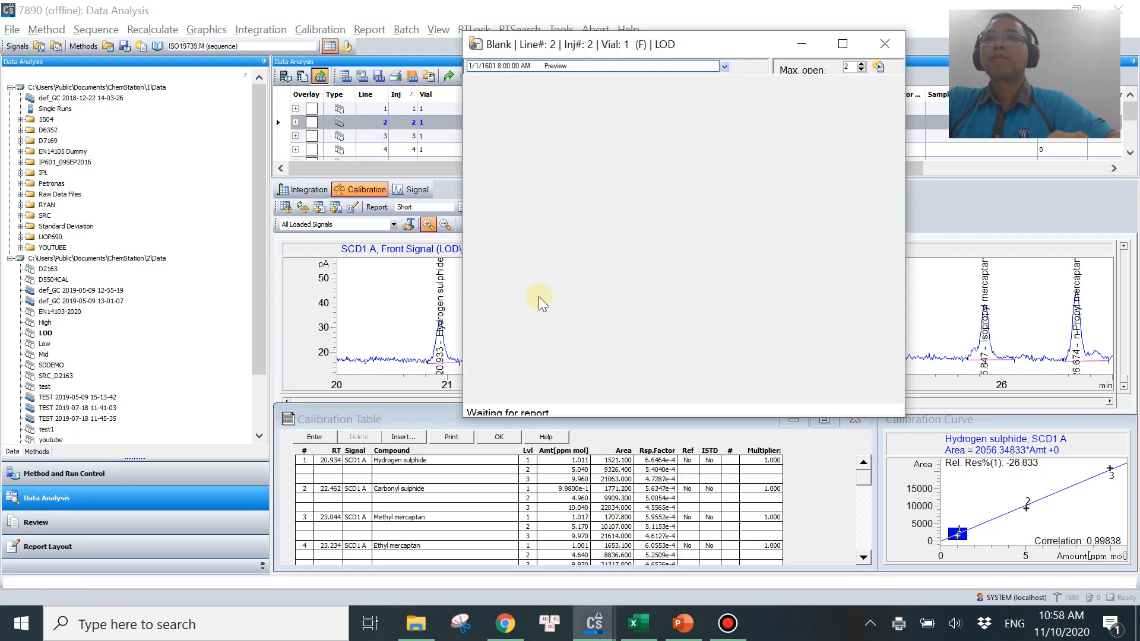
scroll(736, 306, down, 5)
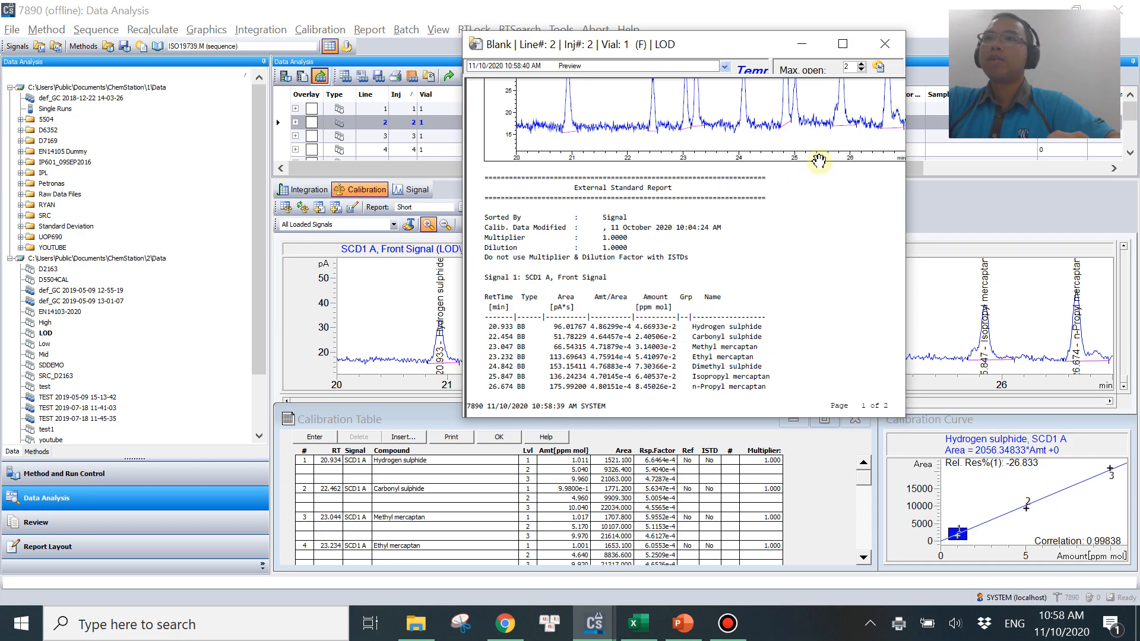
click(884, 44)
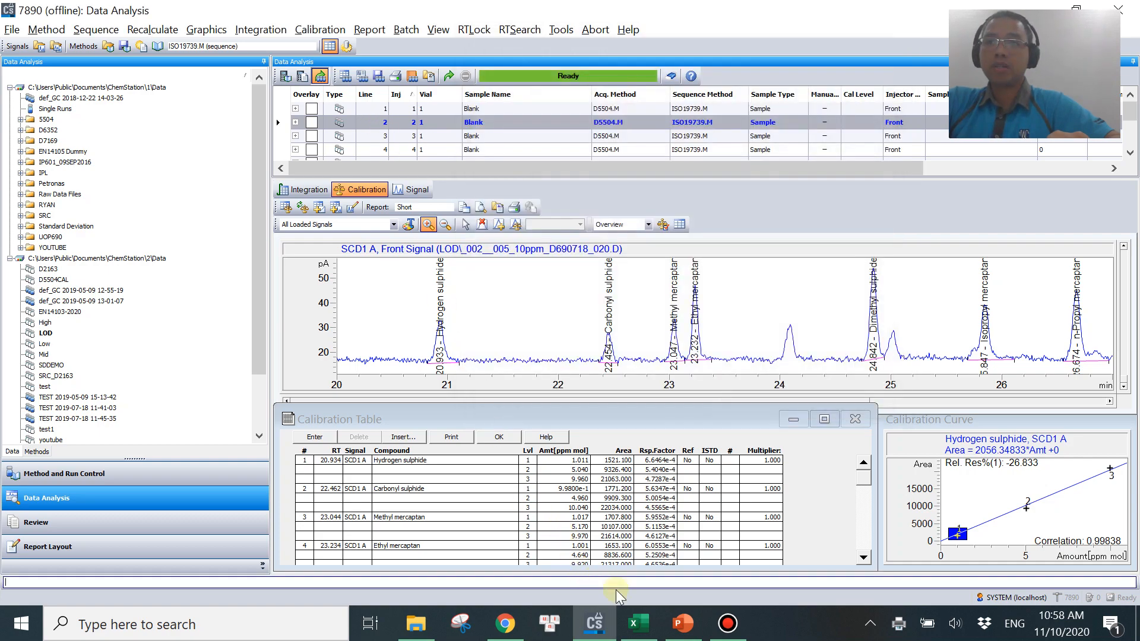
Copy the blank-run amounts A1:H7 from Sheet3 and paste them into the Sheet1 table starting at D5.
click(638, 623)
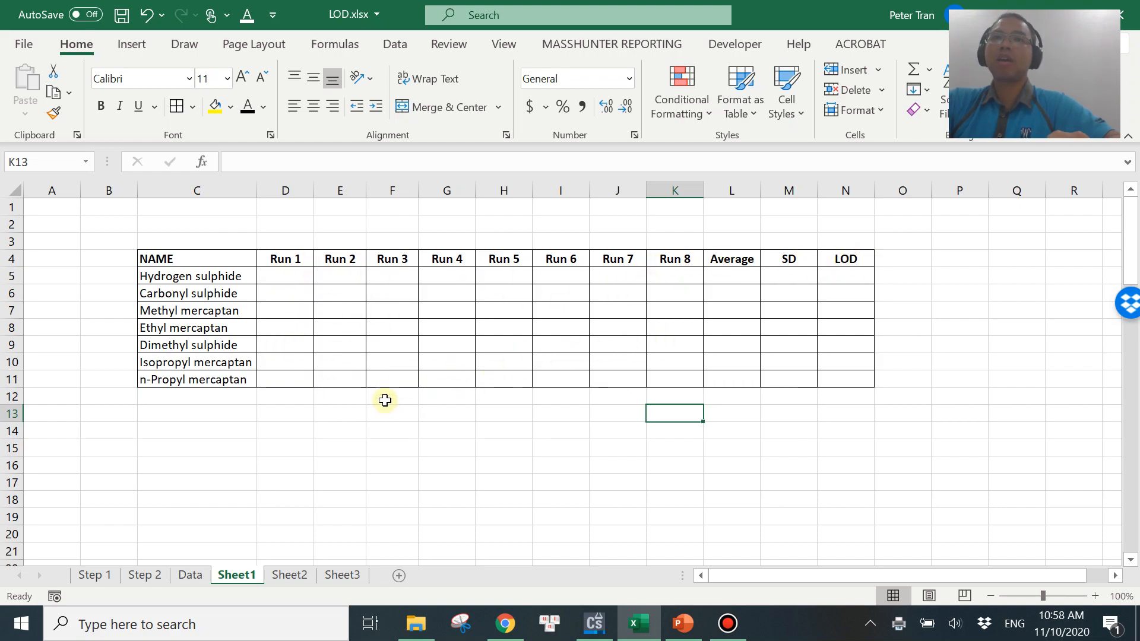
click(336, 575)
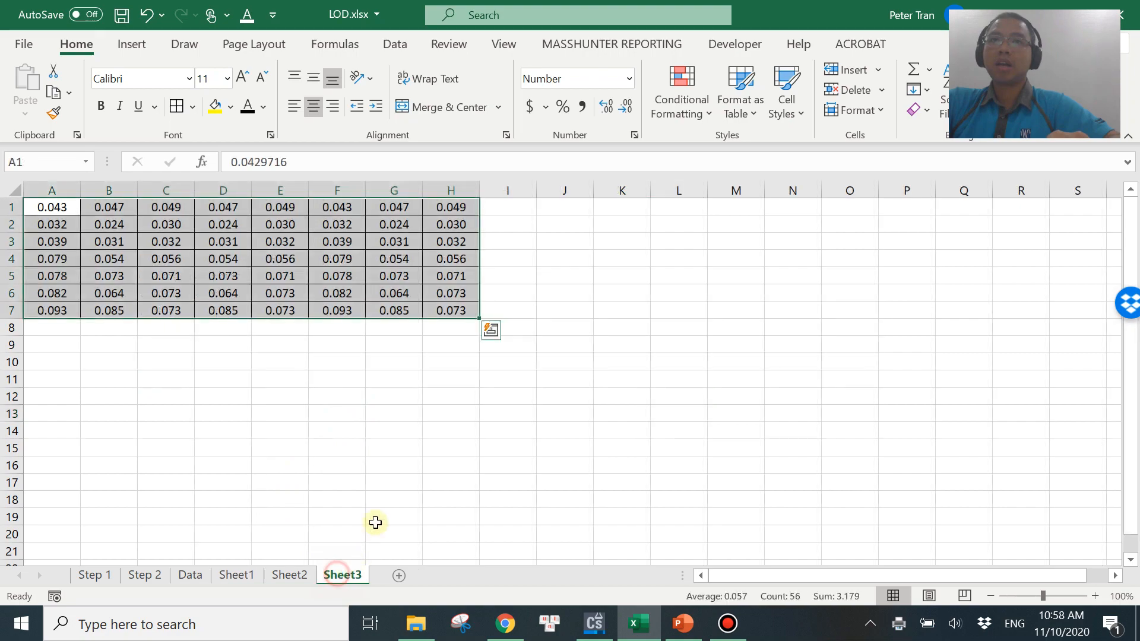
drag(51, 207, 450, 308)
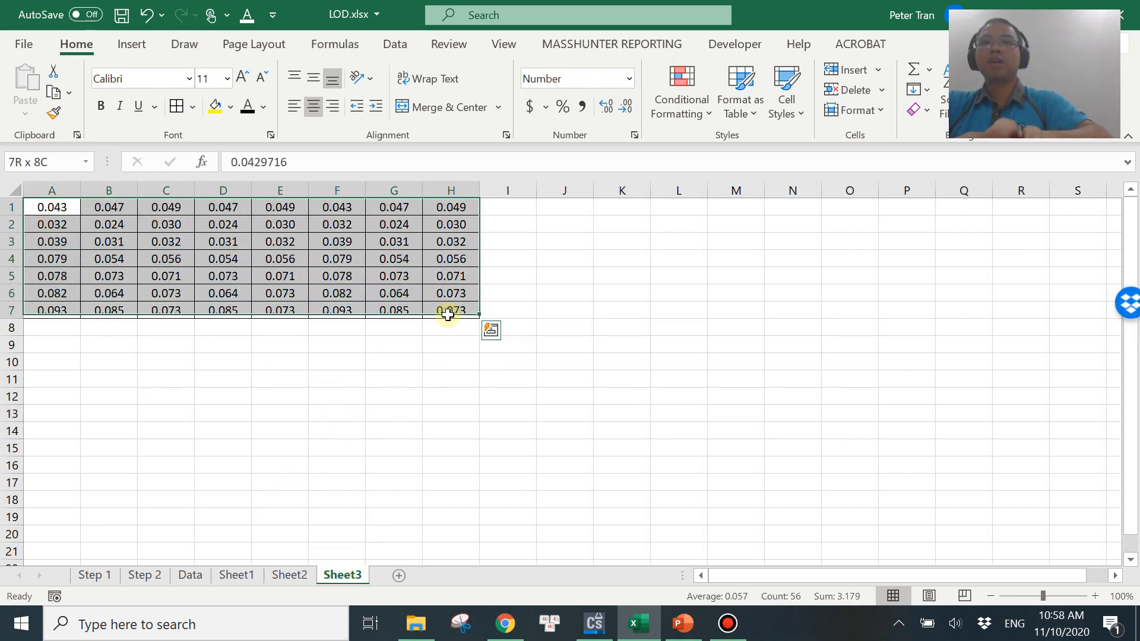
key(ctrl+c)
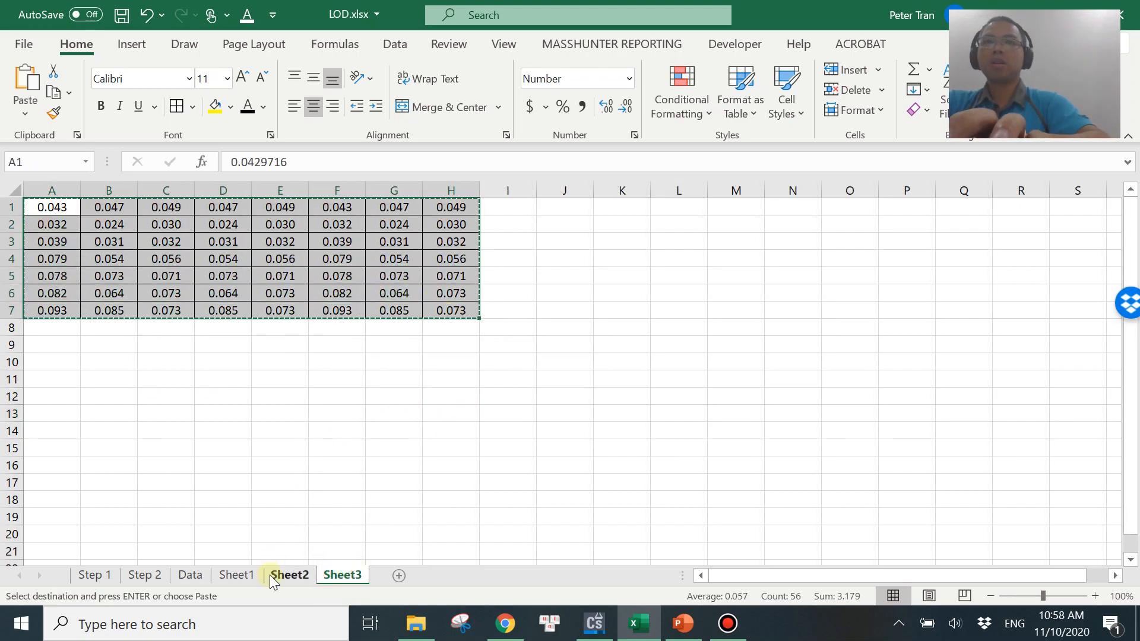
click(237, 574)
click(288, 277)
key(ctrl+v)
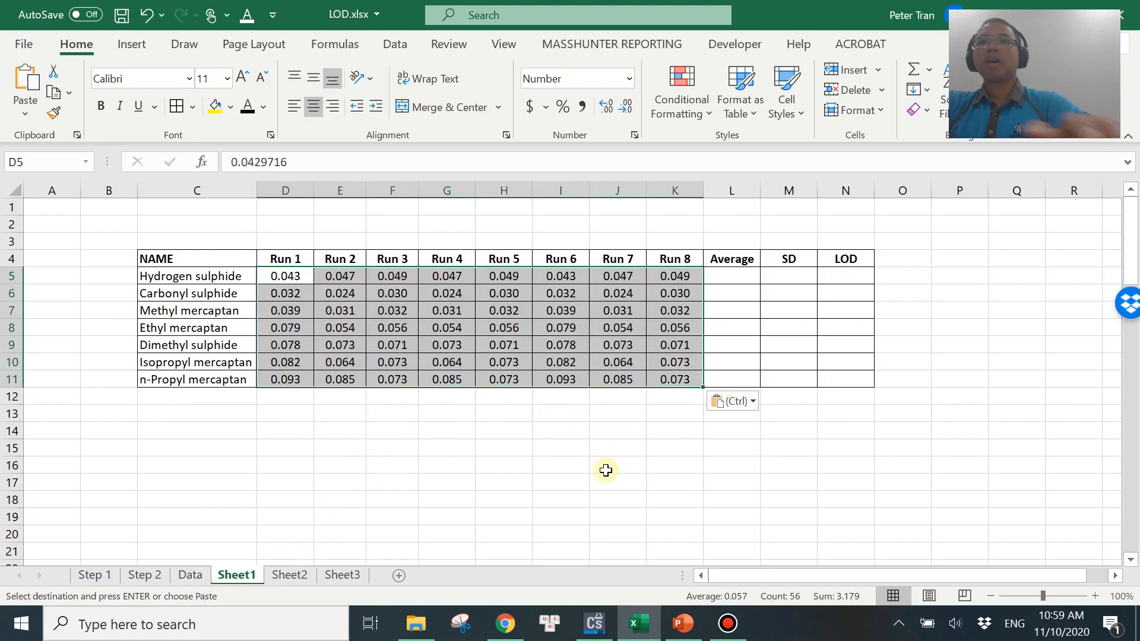
click(614, 480)
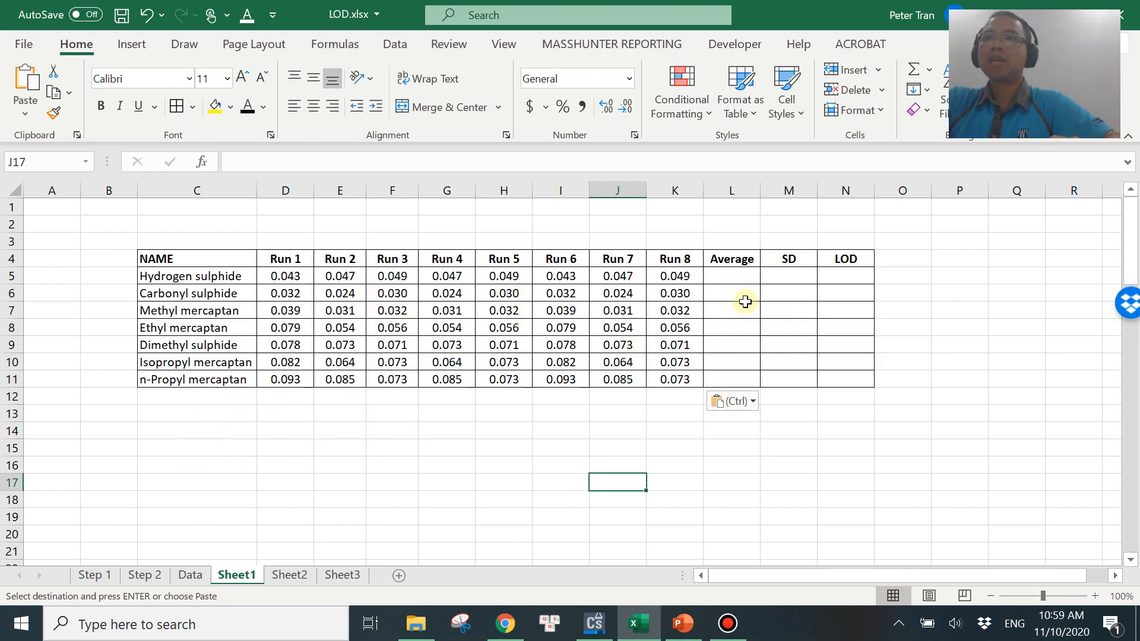
Enter =AVERAGE(D5:K5) in L5 to average the hydrogen sulphide runs.
click(732, 277)
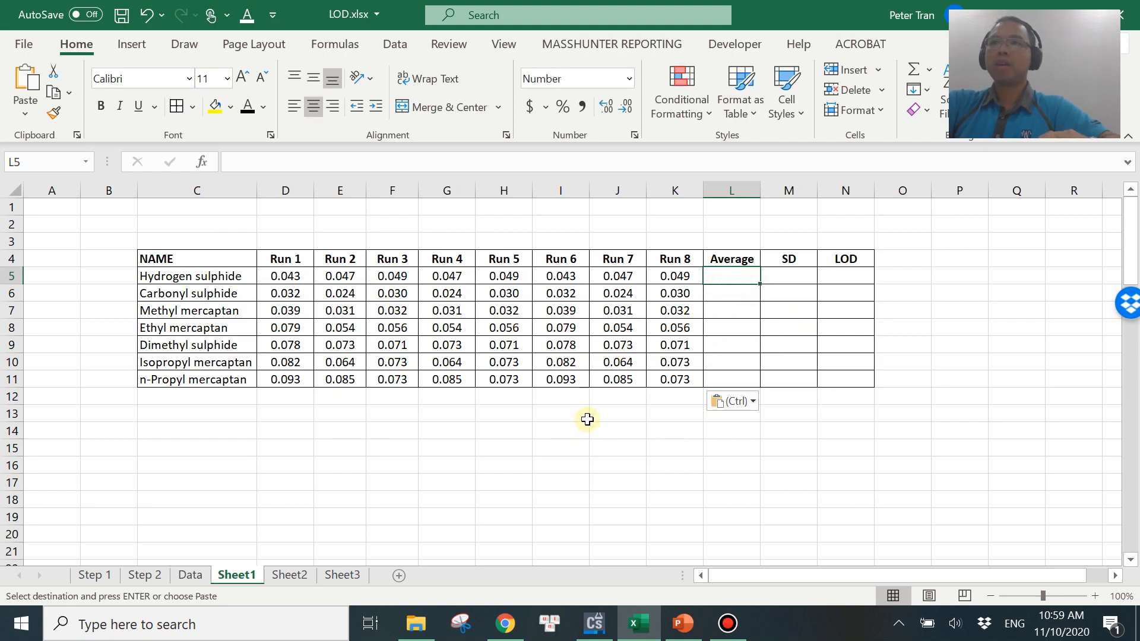
text(=average()
drag(285, 277, 688, 284)
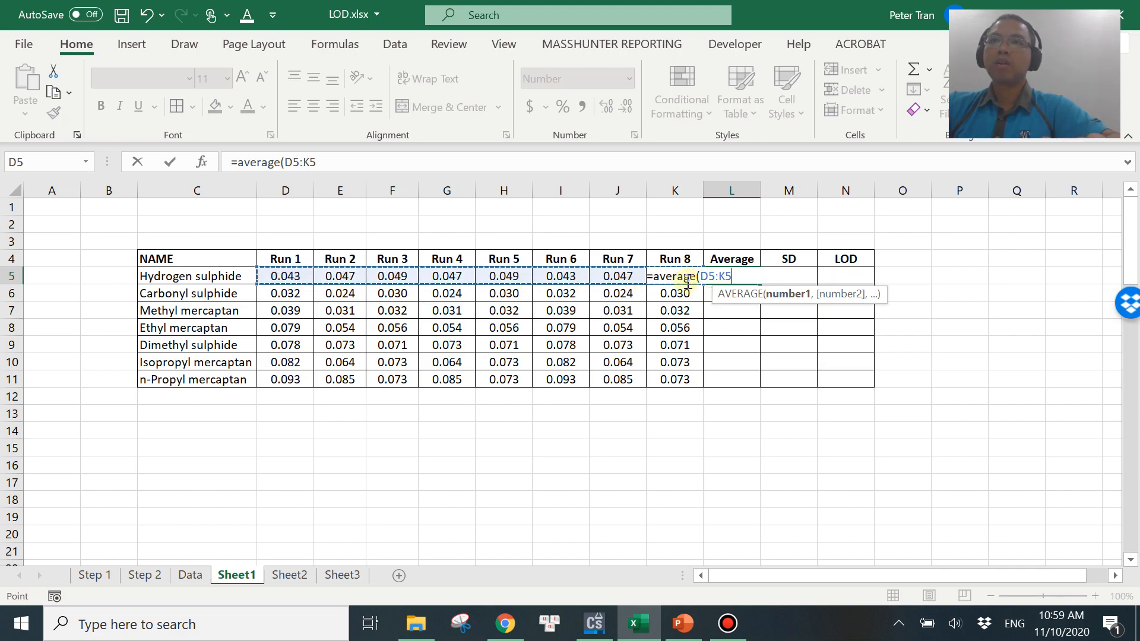
text())
key(Return)
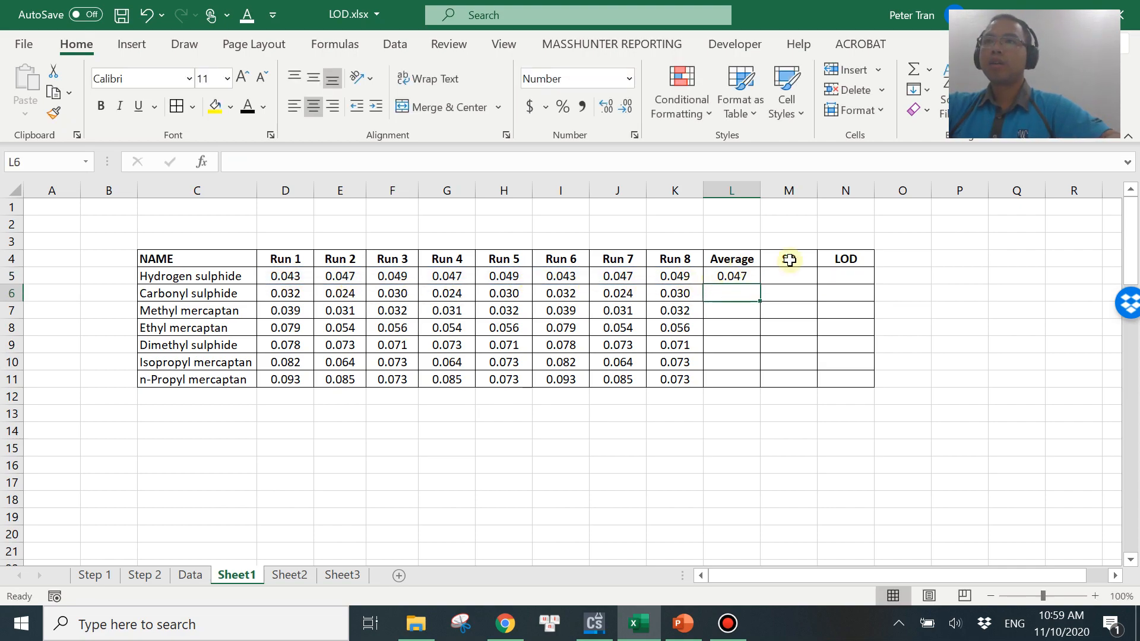
Enter =STDEV(D5:K5) in M5 for the hydrogen sulphide standard deviation.
click(790, 277)
text(=stdev()
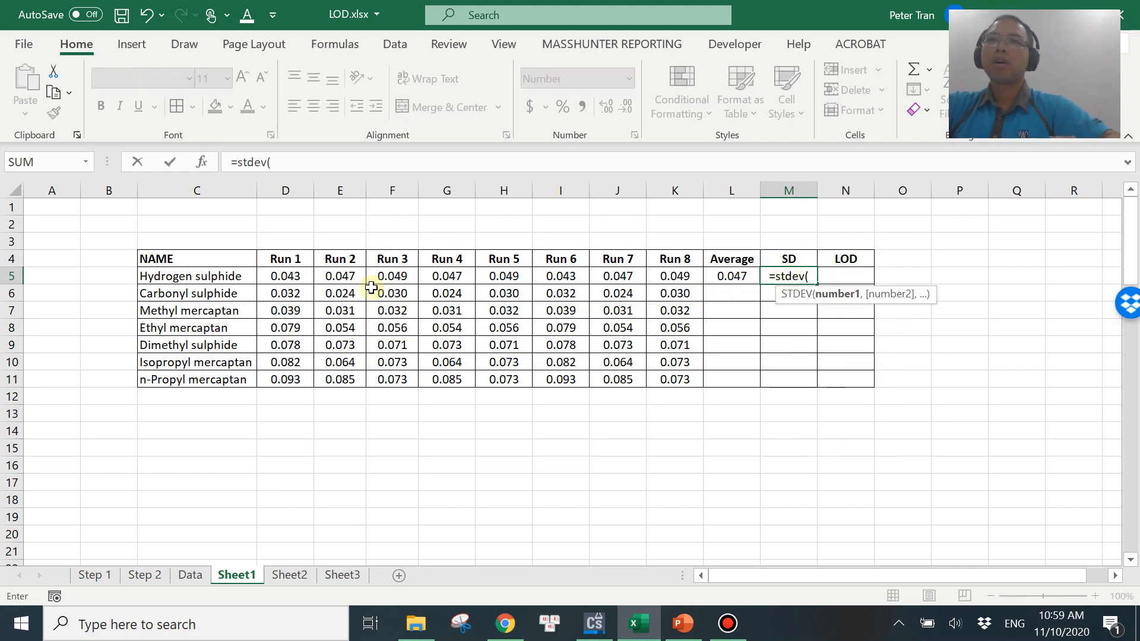
drag(293, 276, 669, 277)
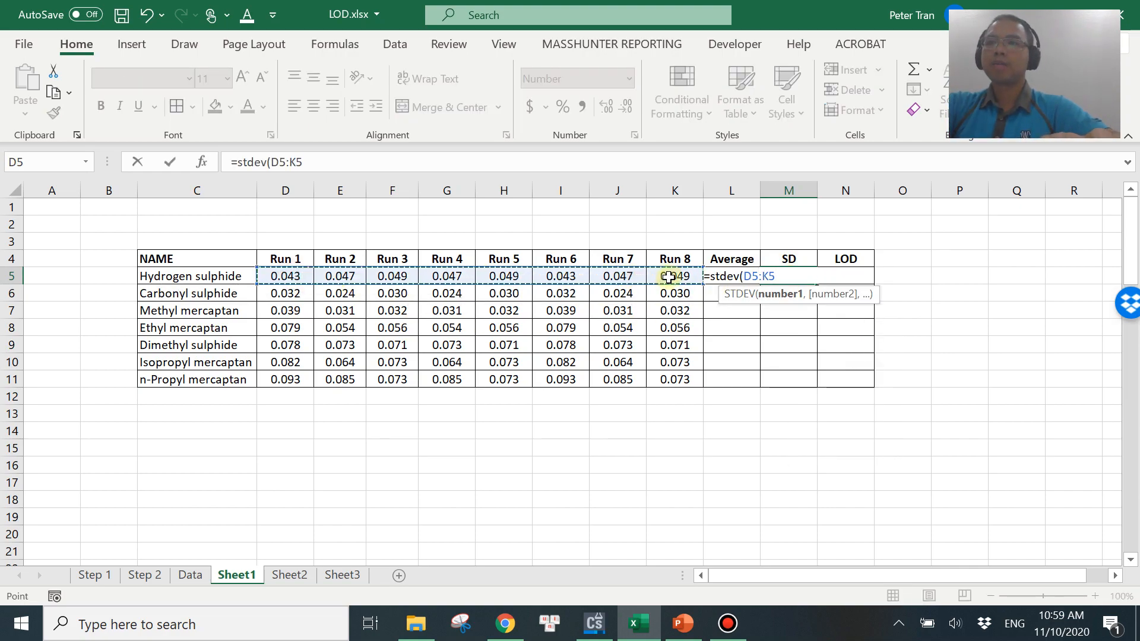
text())
key(Return)
Enter the LOD formula =L5+3*M5 in N5.
click(843, 275)
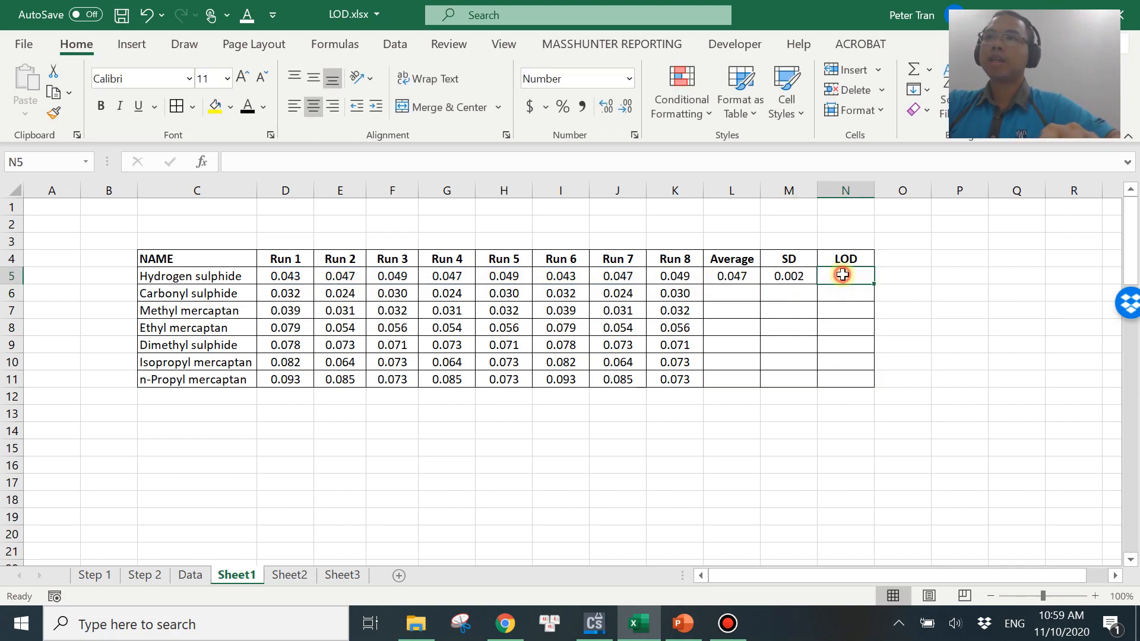
text(=)
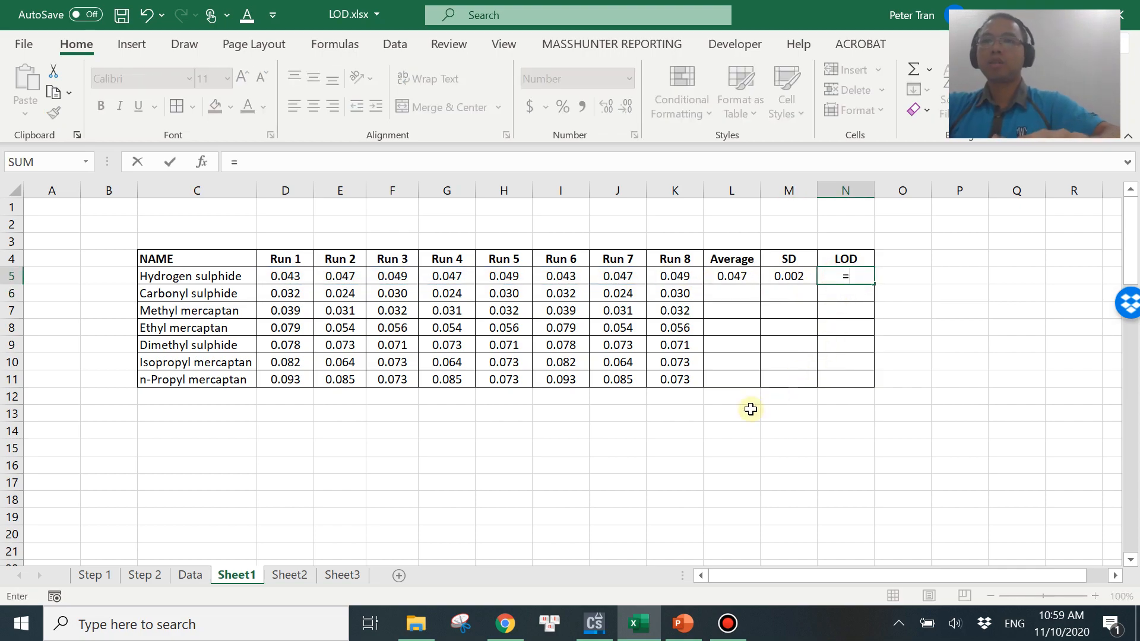
click(725, 278)
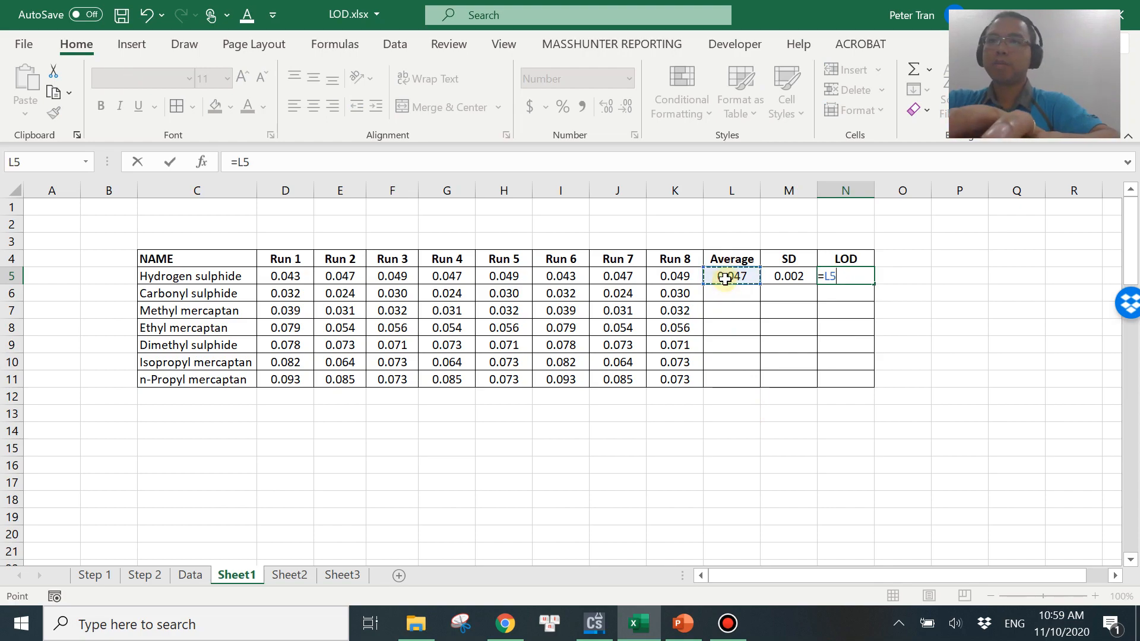
text(+)
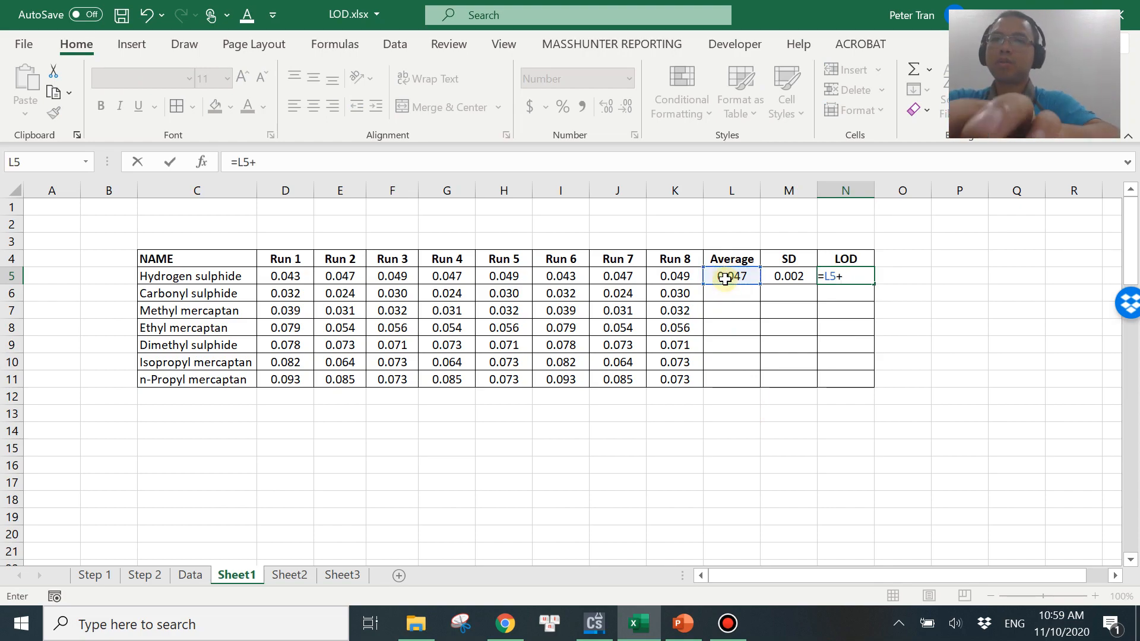
text(3*)
click(793, 280)
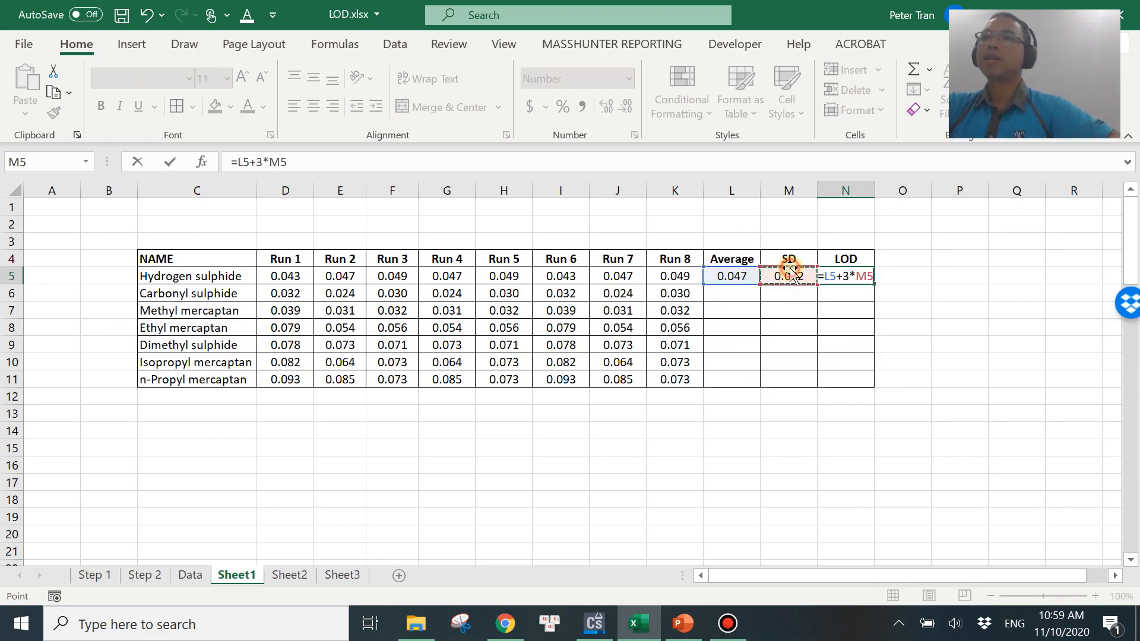
key(Return)
Fill the average, SD and LOD formulas down through row 11 for all compounds.
drag(734, 278, 862, 386)
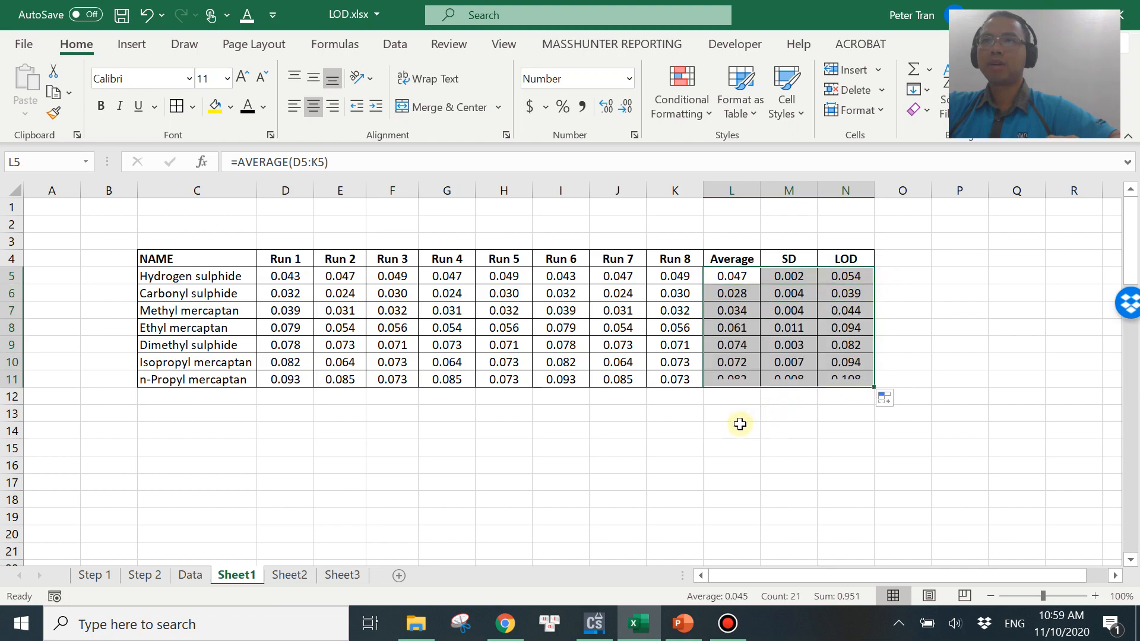
click(736, 429)
click(851, 279)
drag(851, 279, 846, 380)
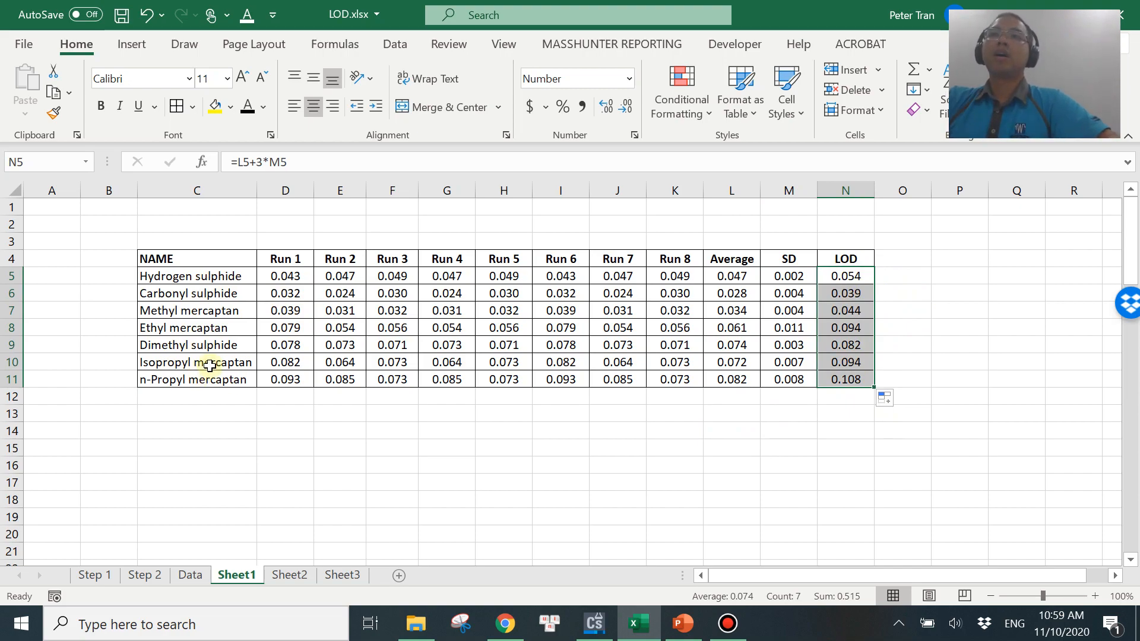
click(743, 414)
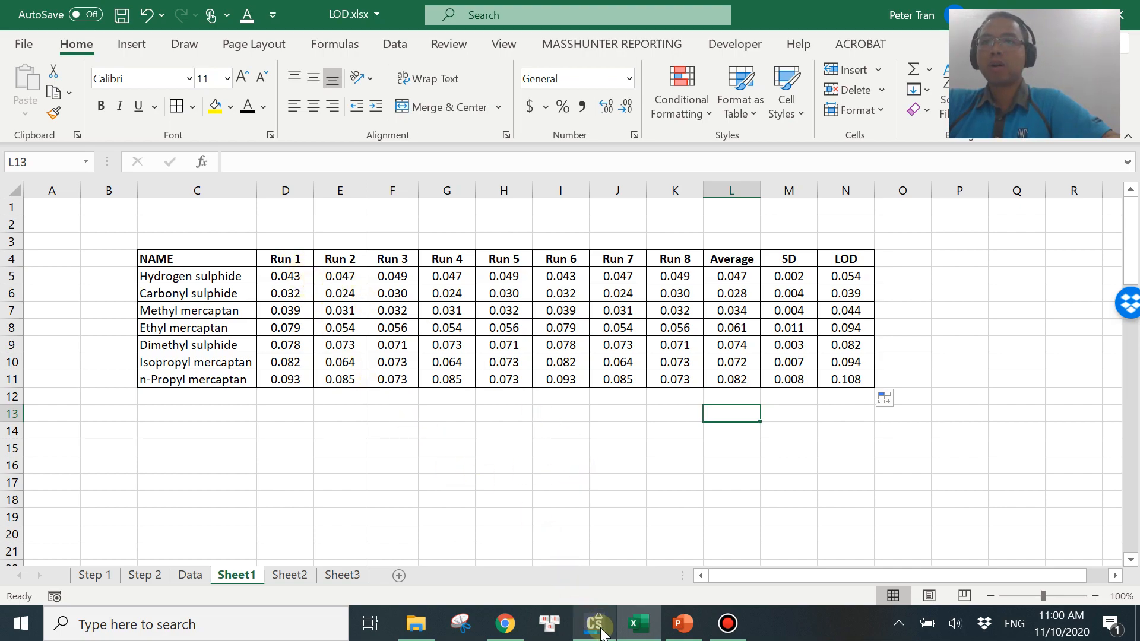
Switch from the Excel sheet to the ChemStation Data Analysis window.
mouse_move(594, 623)
click(341, 448)
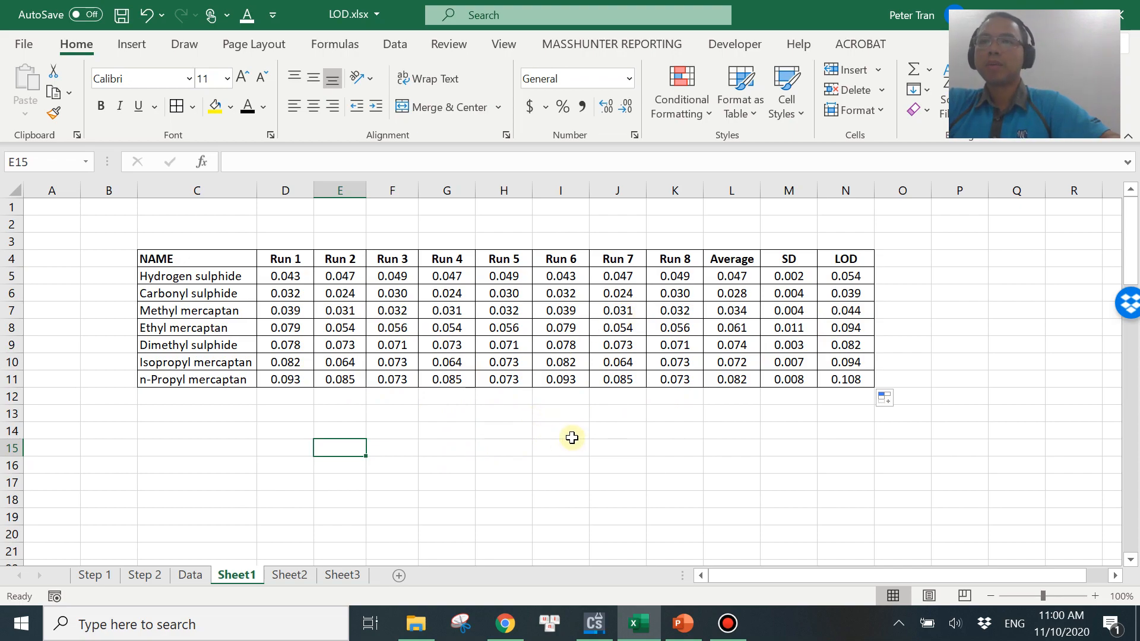
click(598, 627)
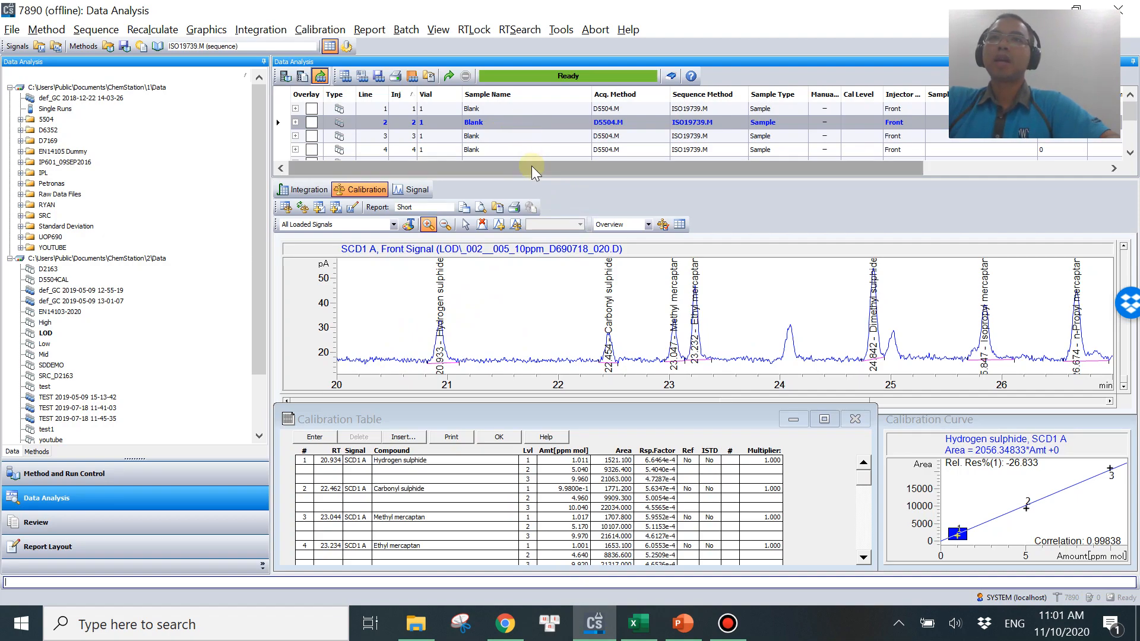
Select all eight blank runs in the sequence list and send the selection to Report Layout, dismissing the warnings.
click(520, 111)
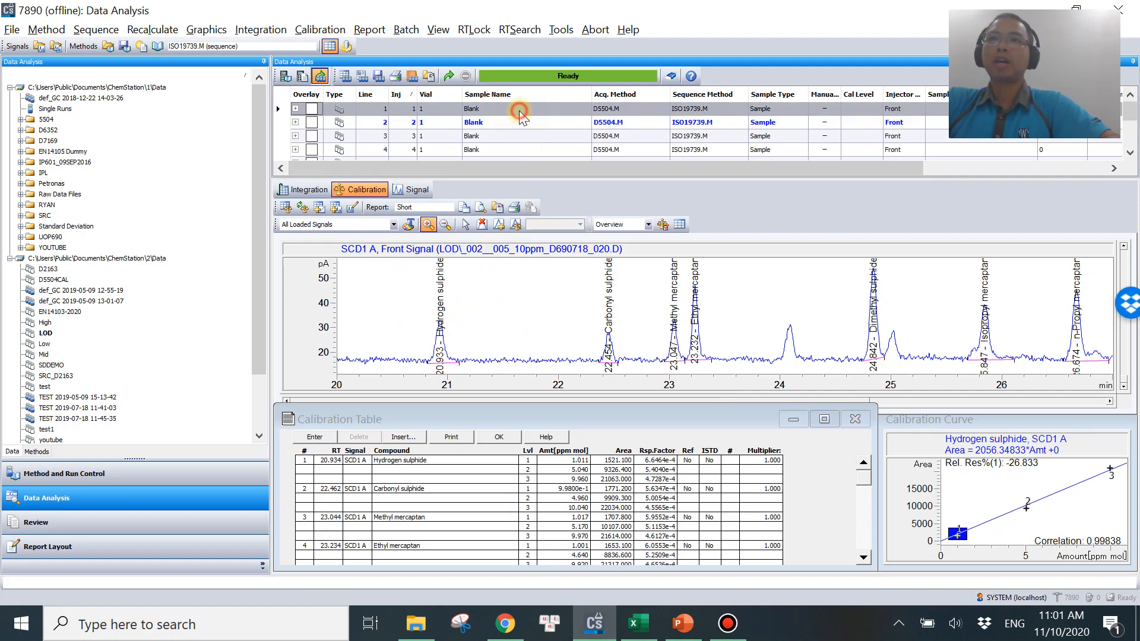
scroll(519, 121, down, 2)
scroll(519, 122, up, 2)
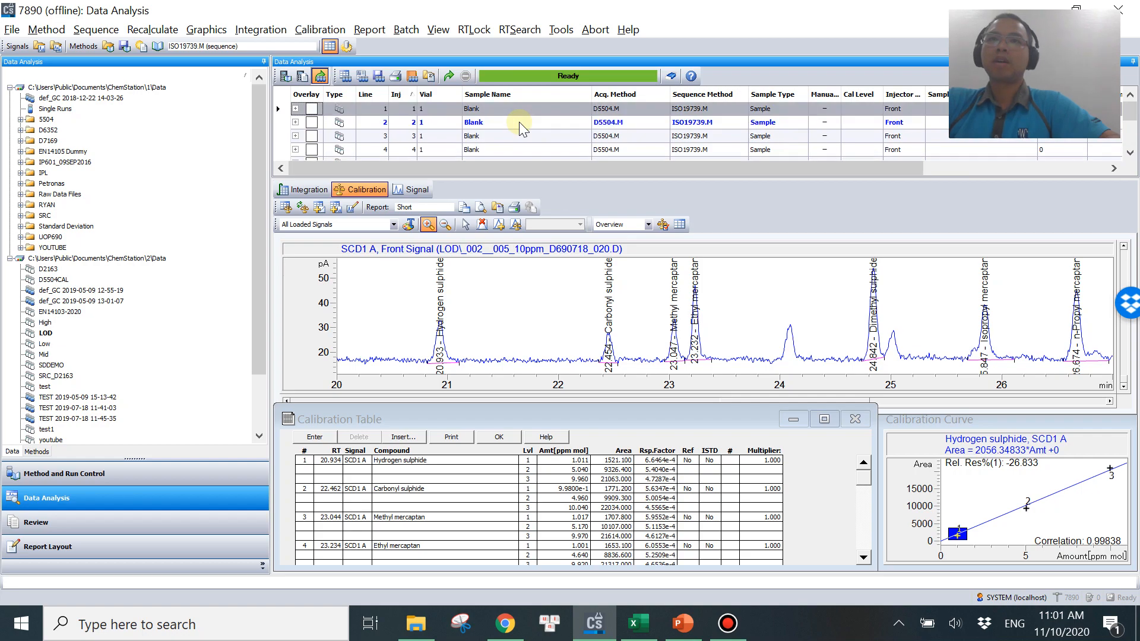
scroll(529, 131, down, 2)
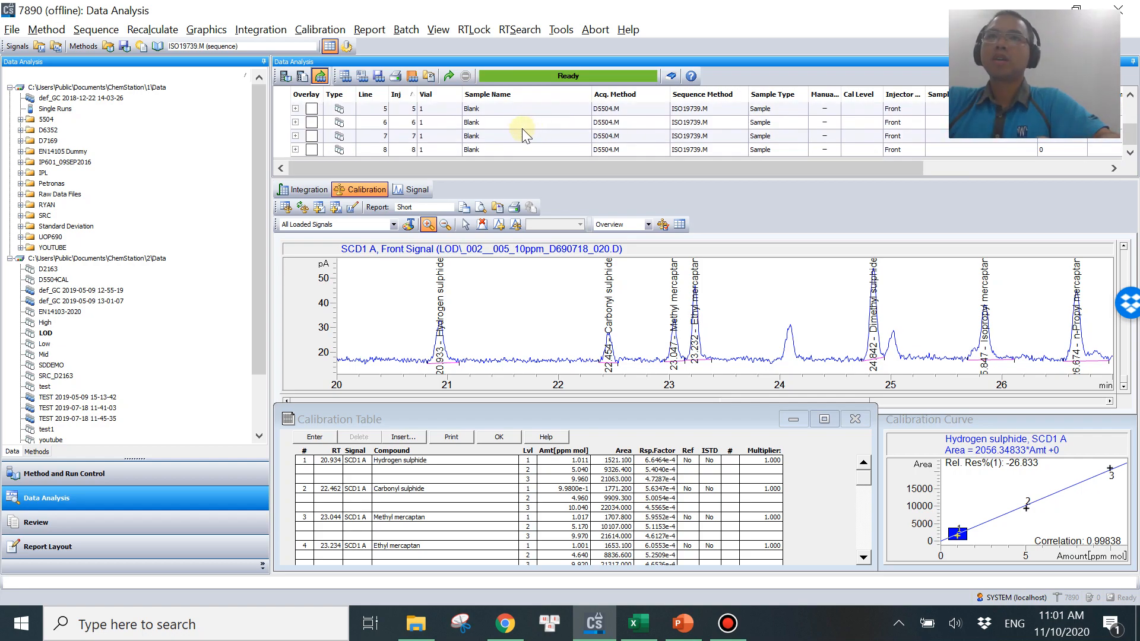
shift+click(512, 149)
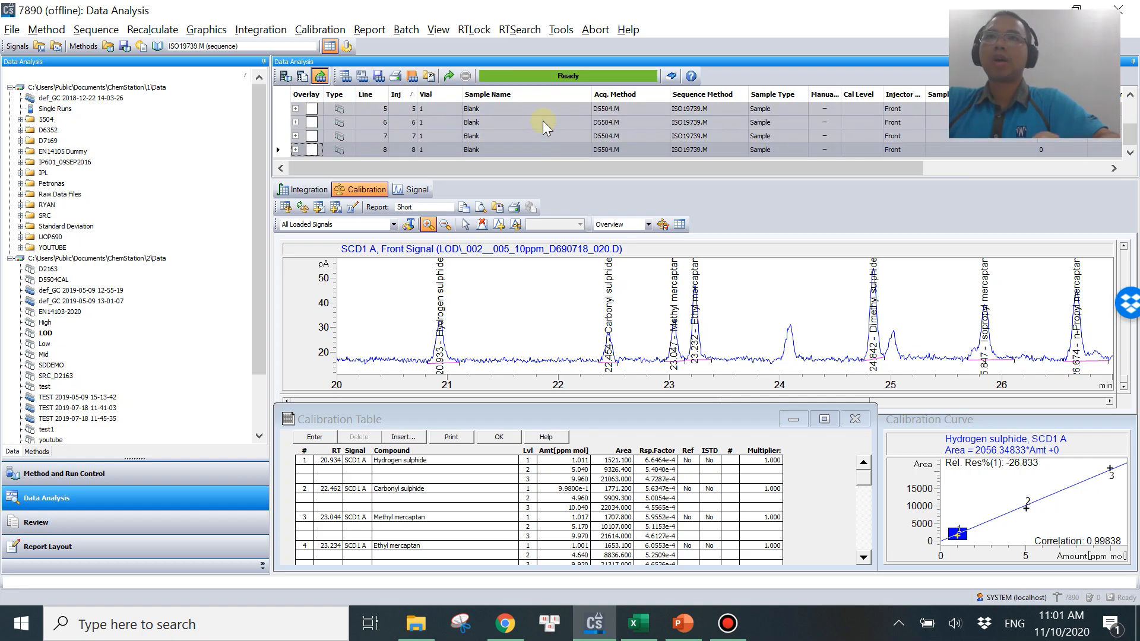
right_click(512, 135)
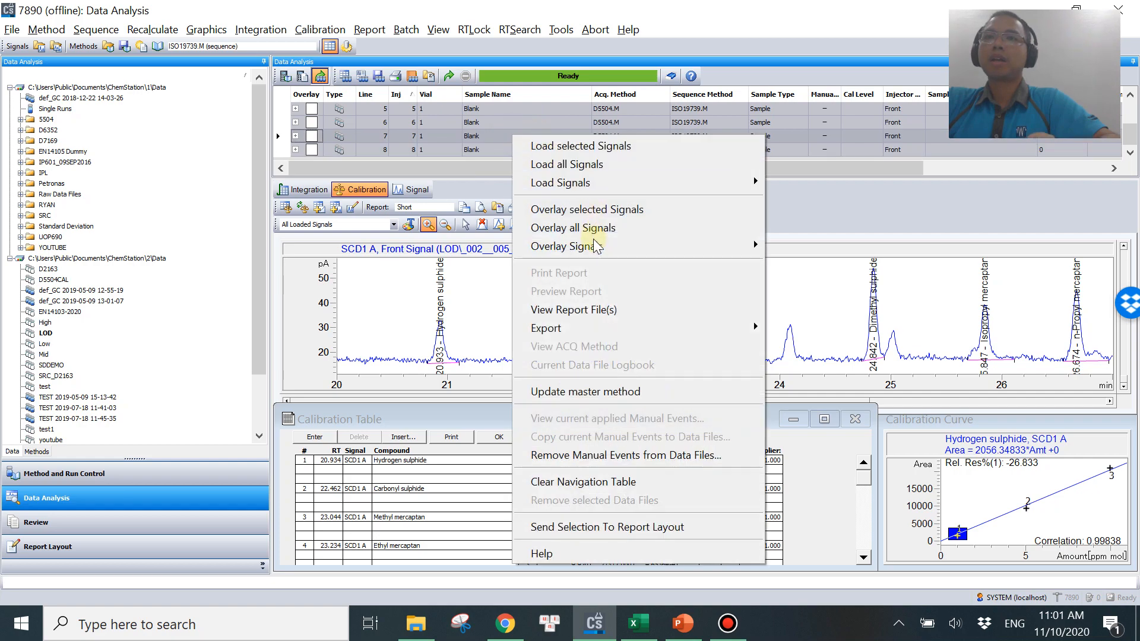
click(705, 528)
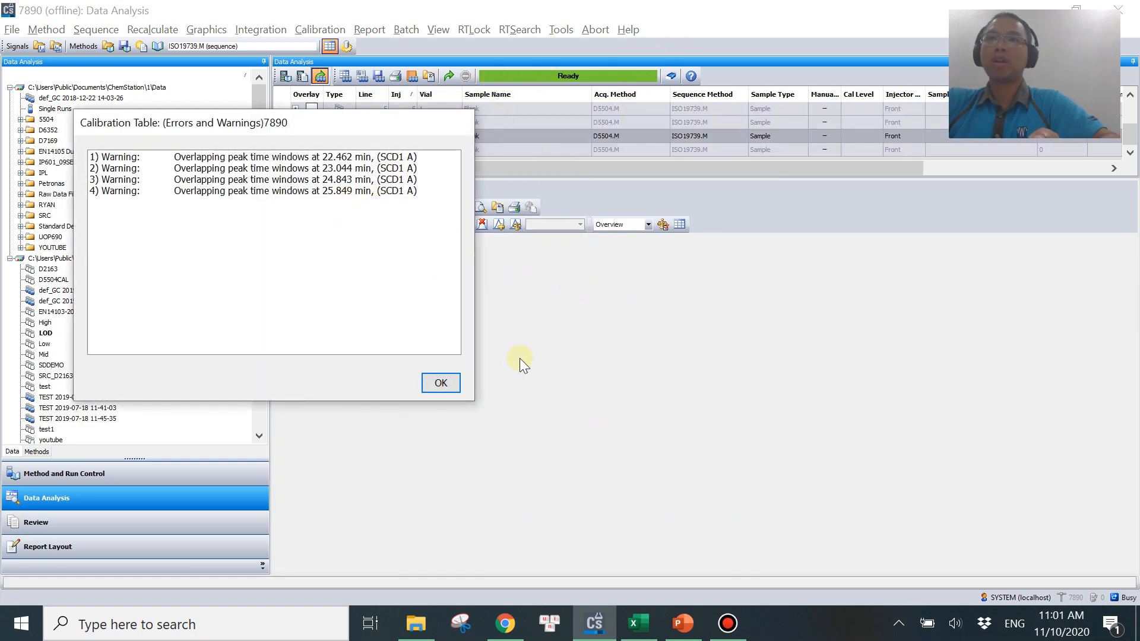
click(440, 383)
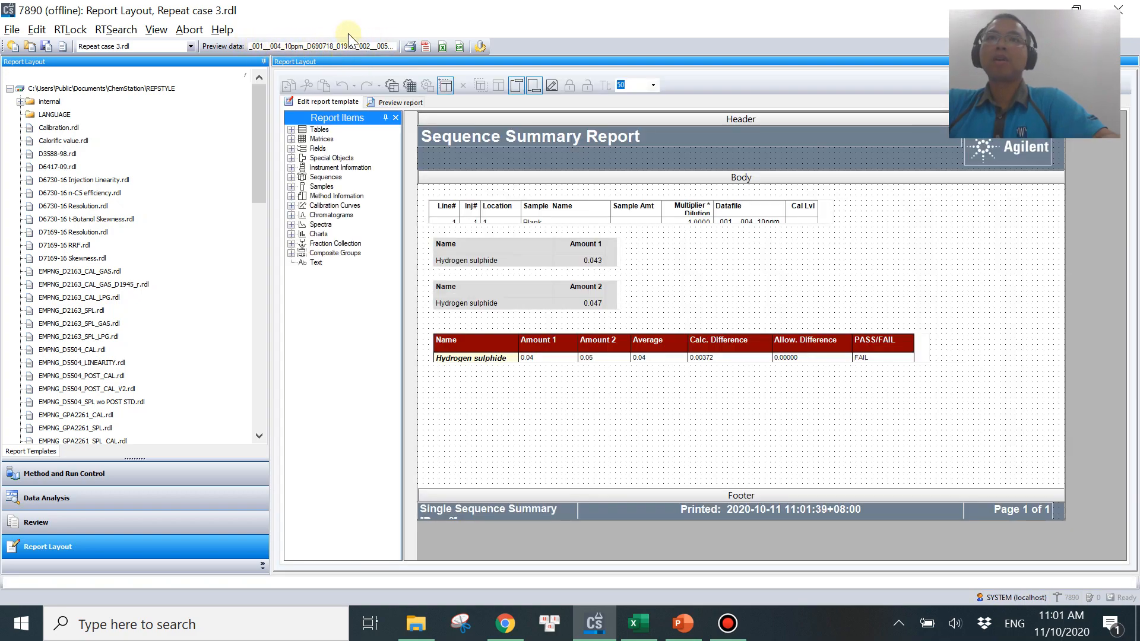
Create a new Single Sequence Summary report template with A4 portrait page layout.
click(12, 30)
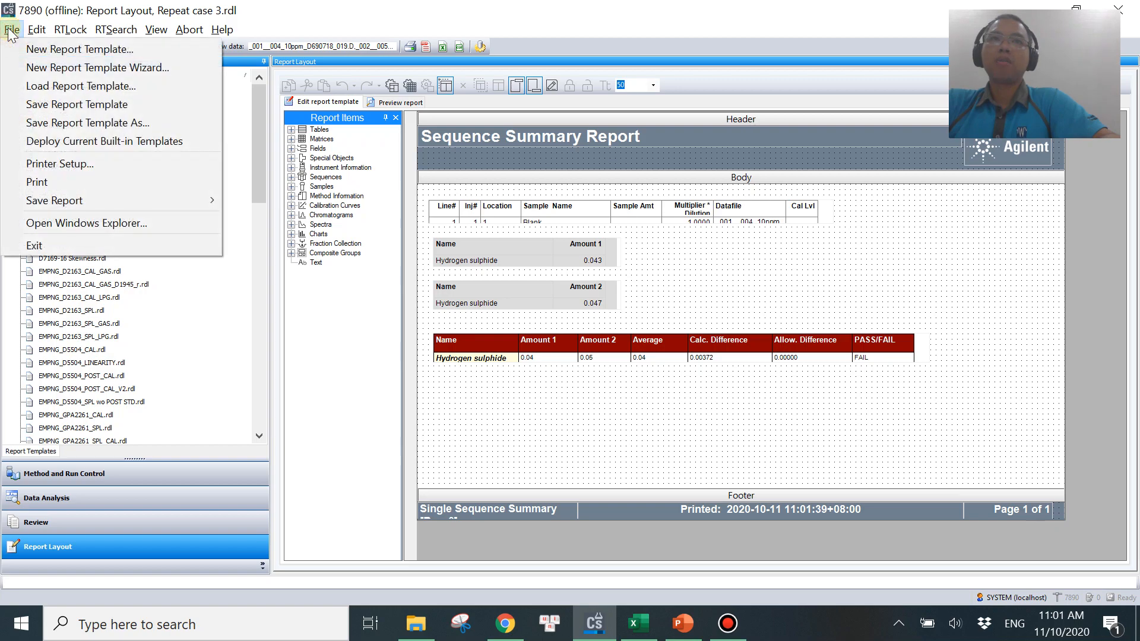
click(135, 49)
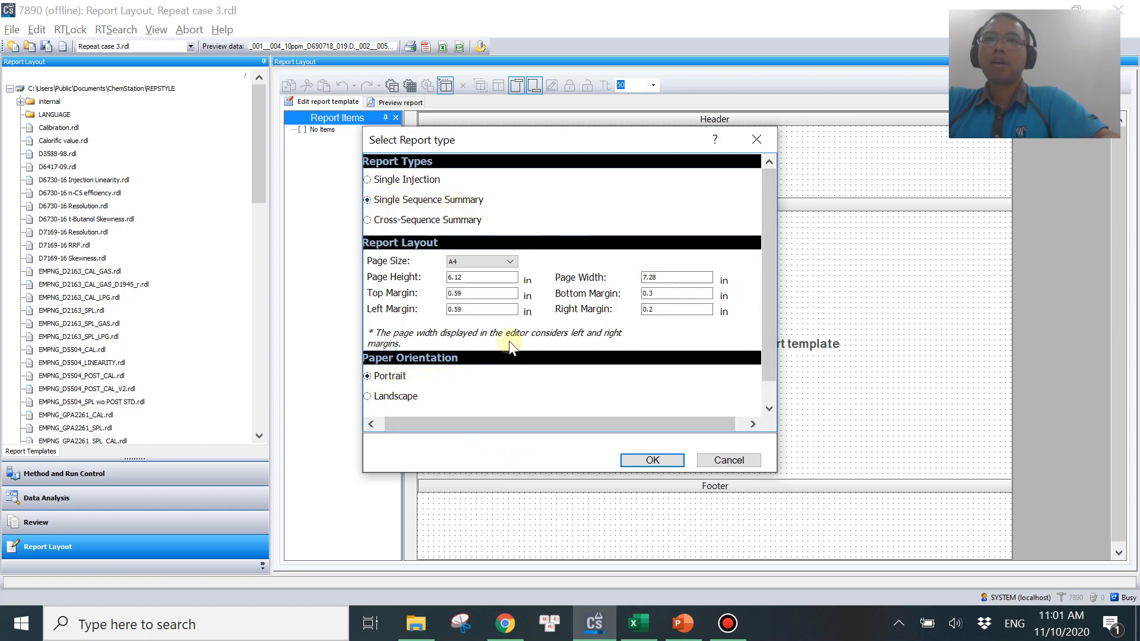
click(653, 460)
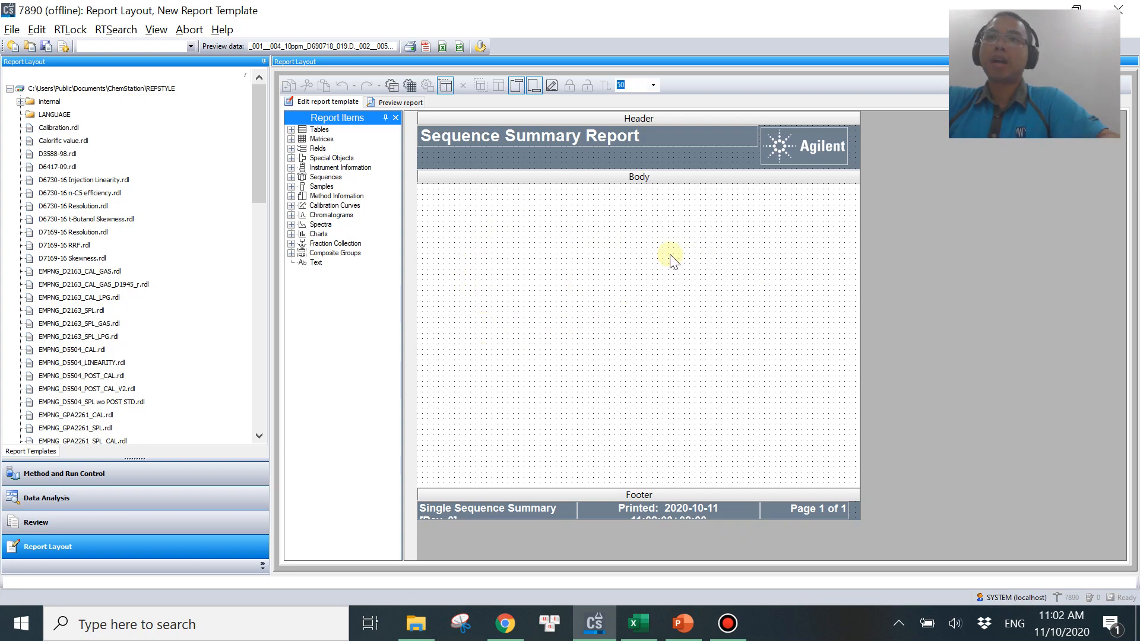
Add the Sequences Sample Summary table to the report body and preview the report.
click(292, 129)
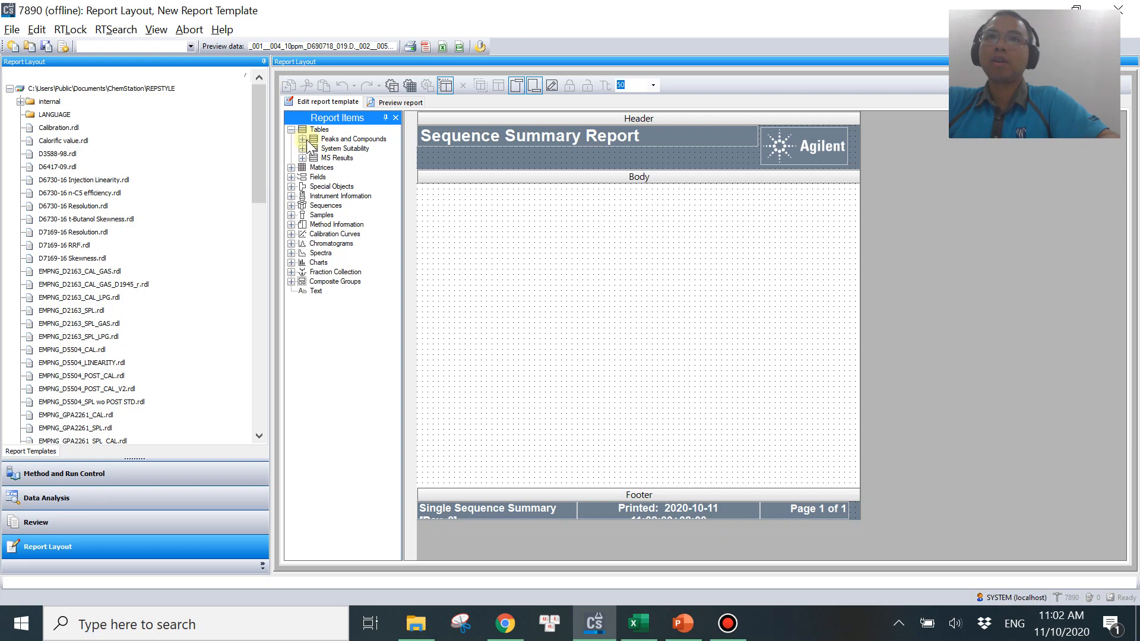
click(292, 130)
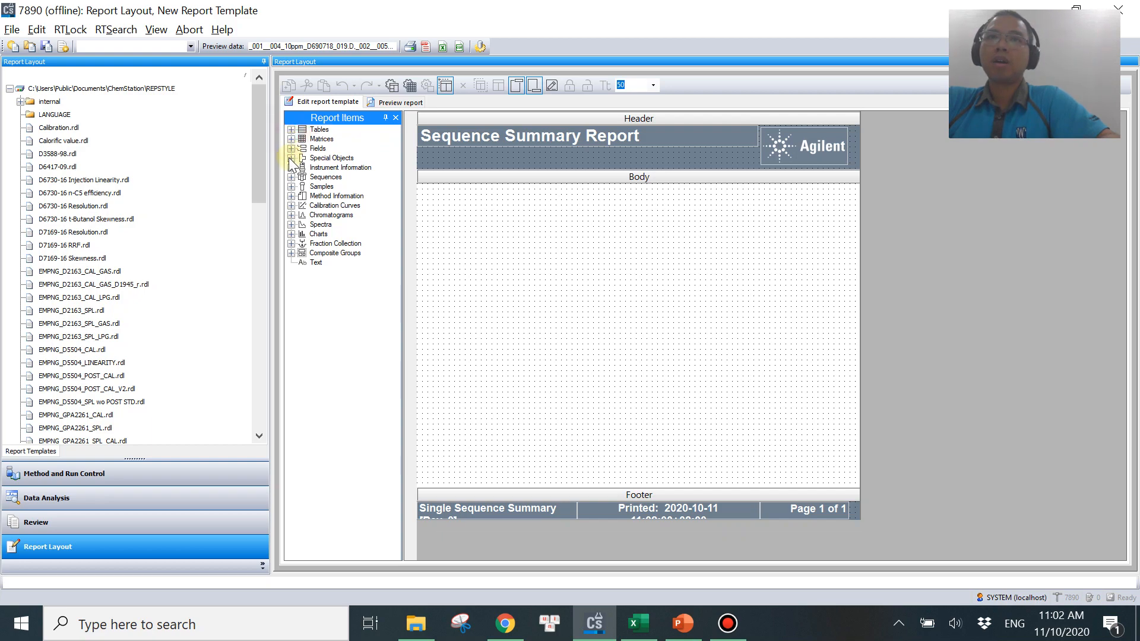
click(291, 177)
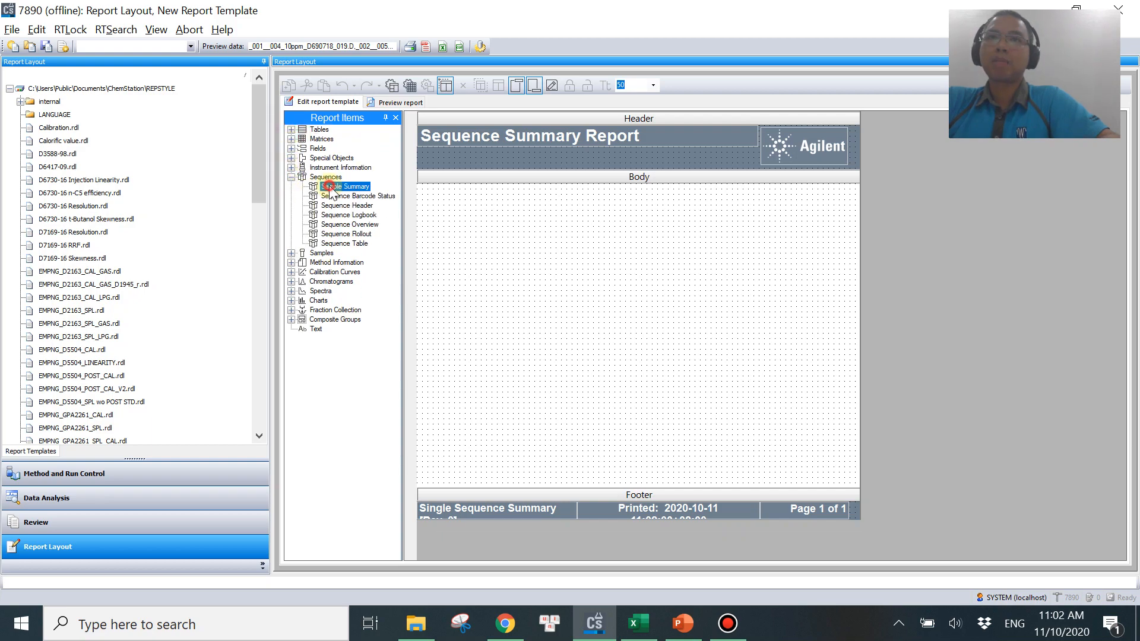
drag(330, 187, 429, 206)
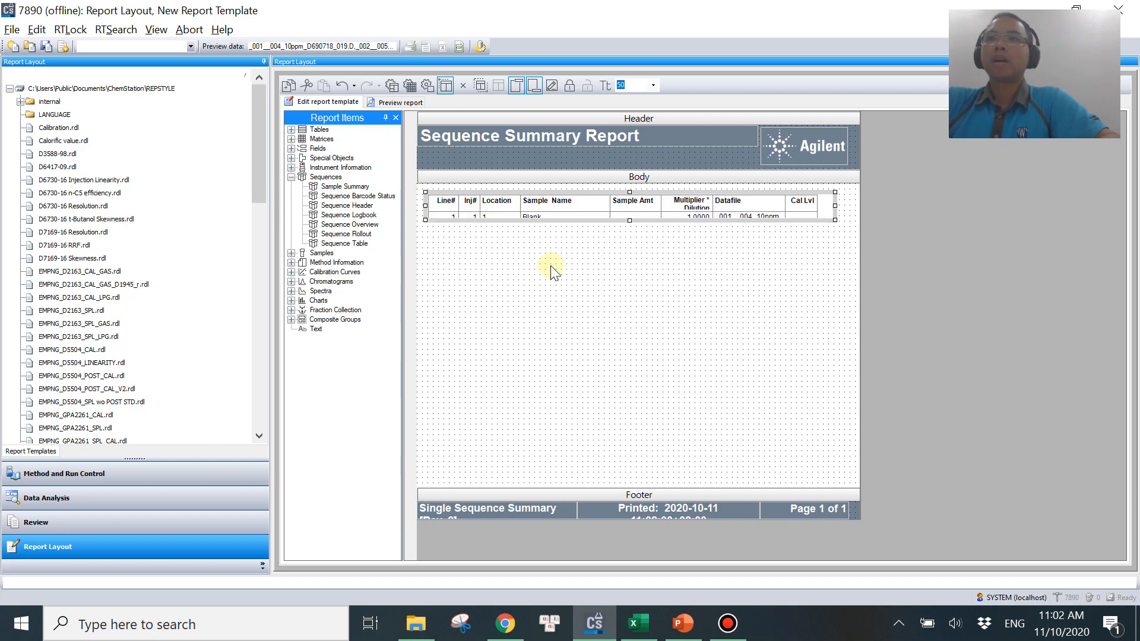
click(395, 102)
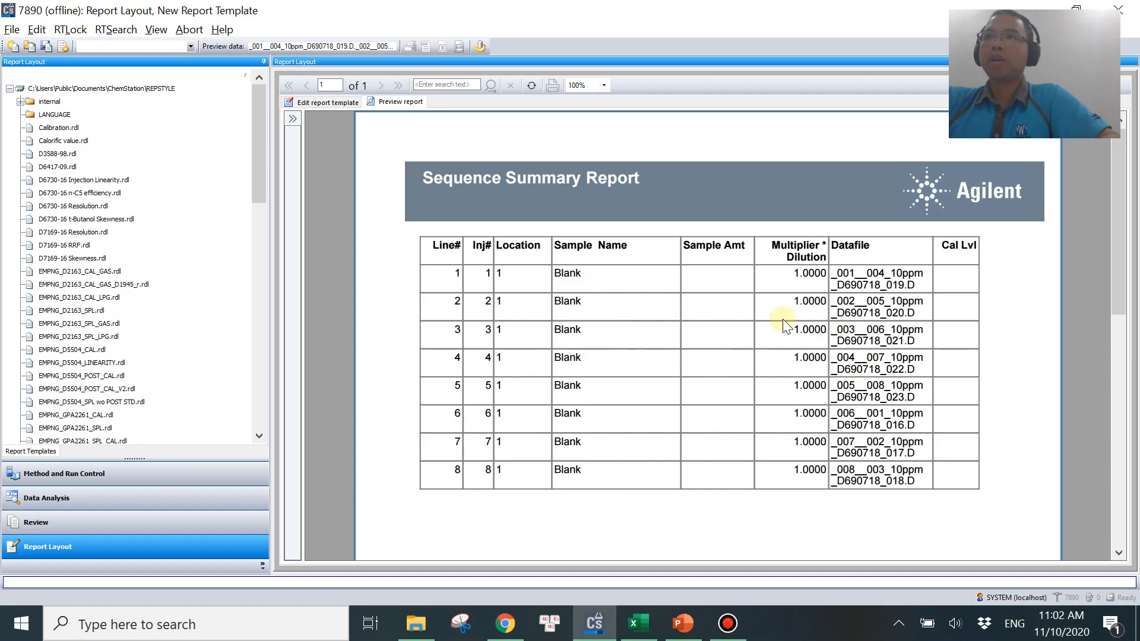
click(319, 105)
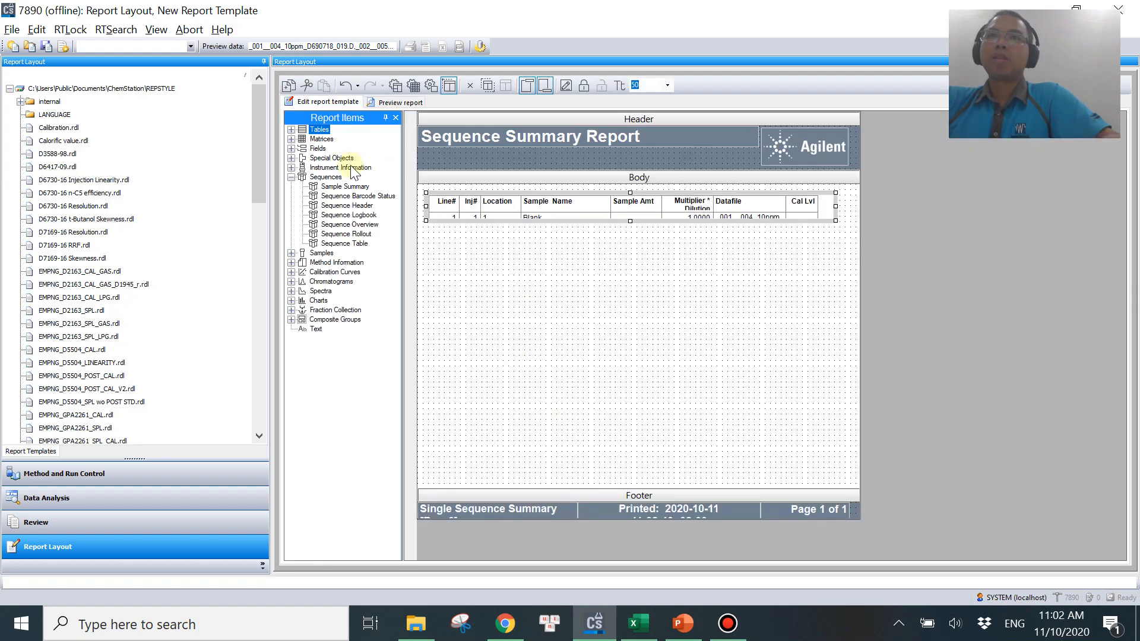
Add a Compound Results table from Tables, Peaks and Compounds below the sample summary.
click(549, 302)
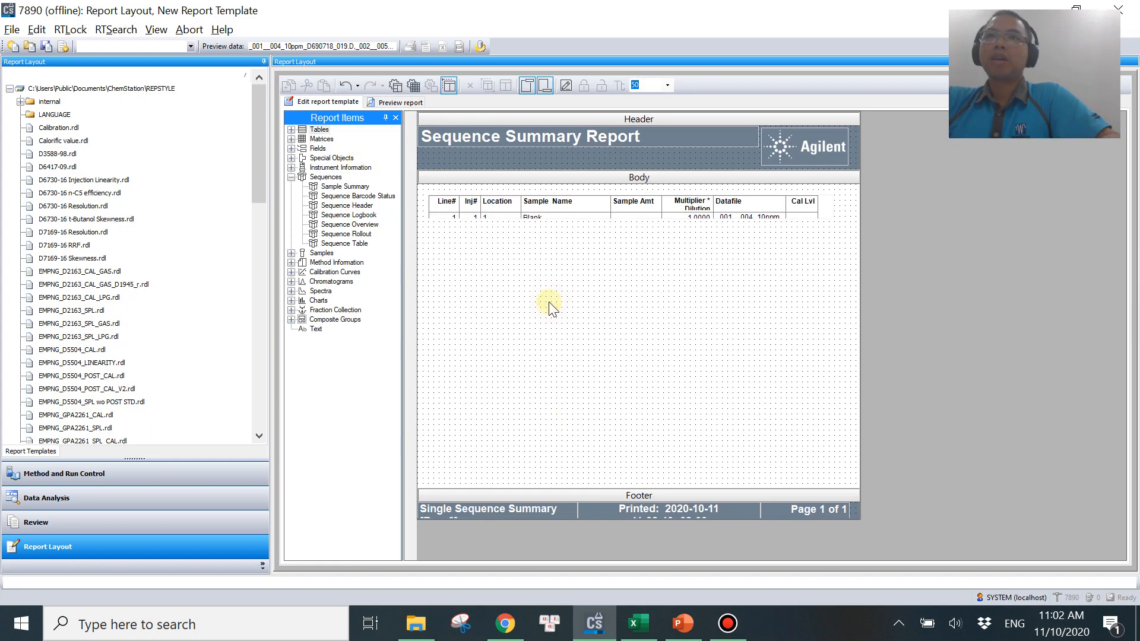
click(291, 130)
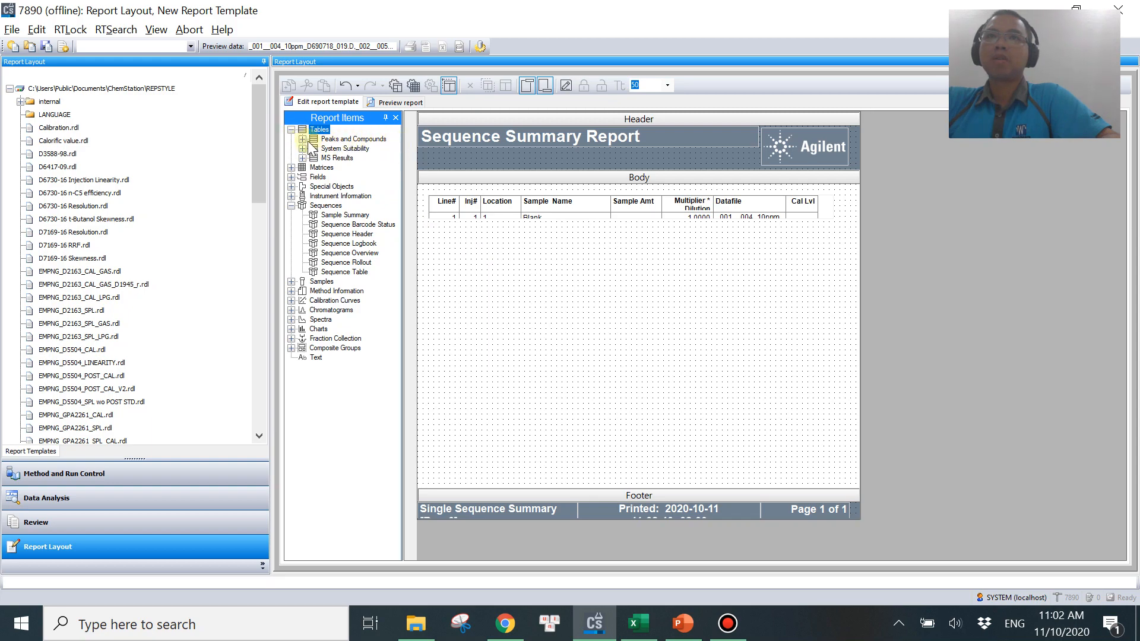
click(304, 140)
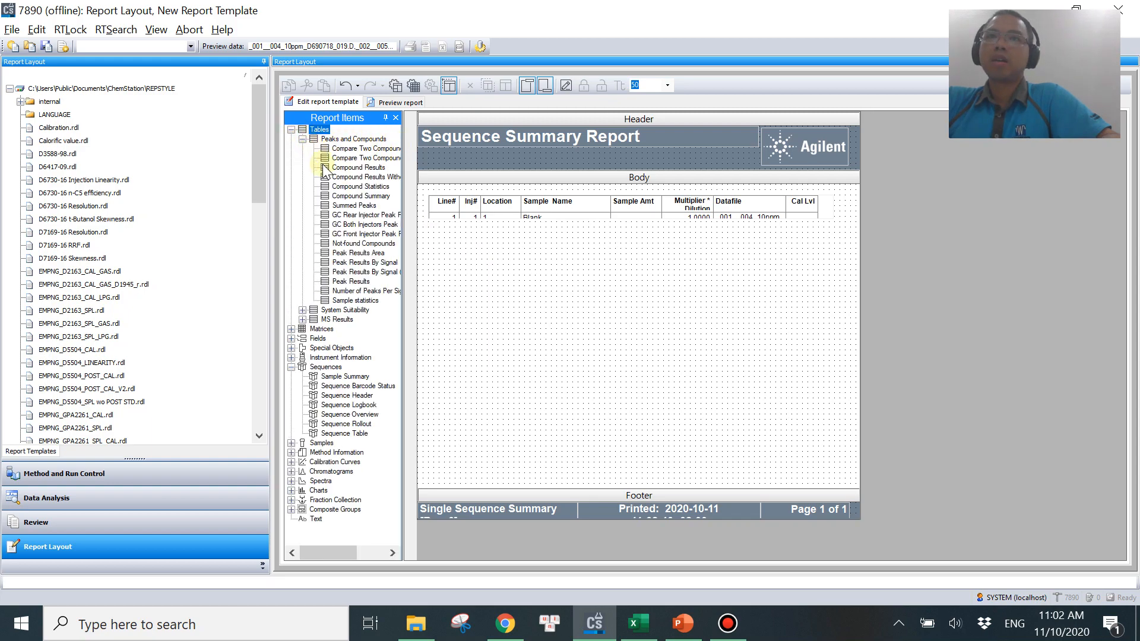
drag(343, 169, 547, 330)
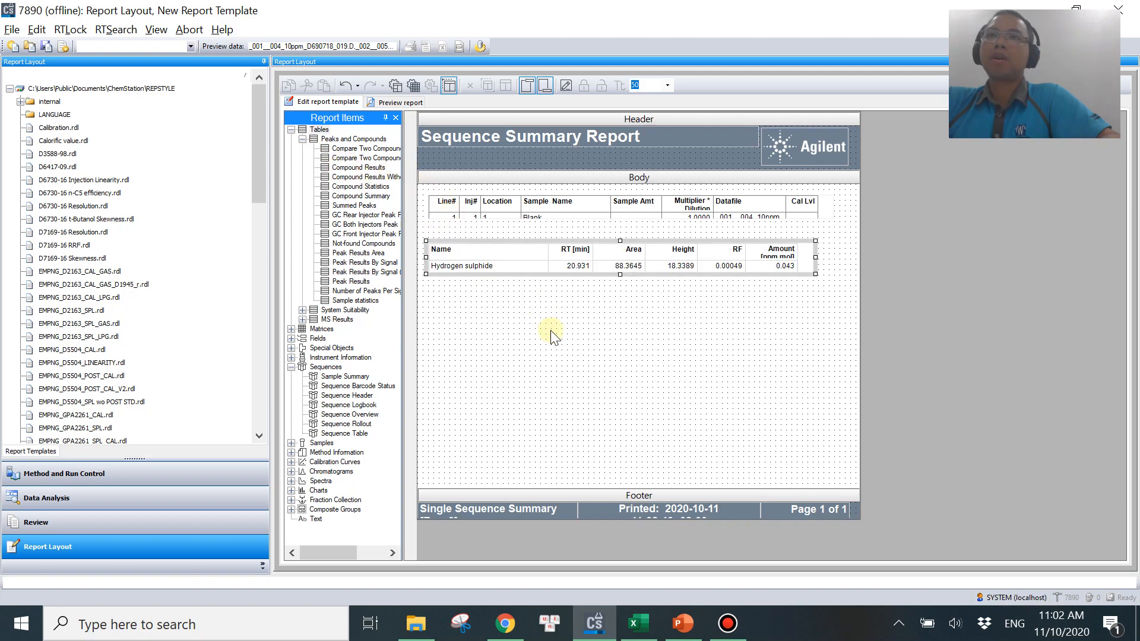
Remove the RT, Area, Height and RF columns from the Compound Results table, leaving Name and Amount.
right_click(633, 274)
click(680, 493)
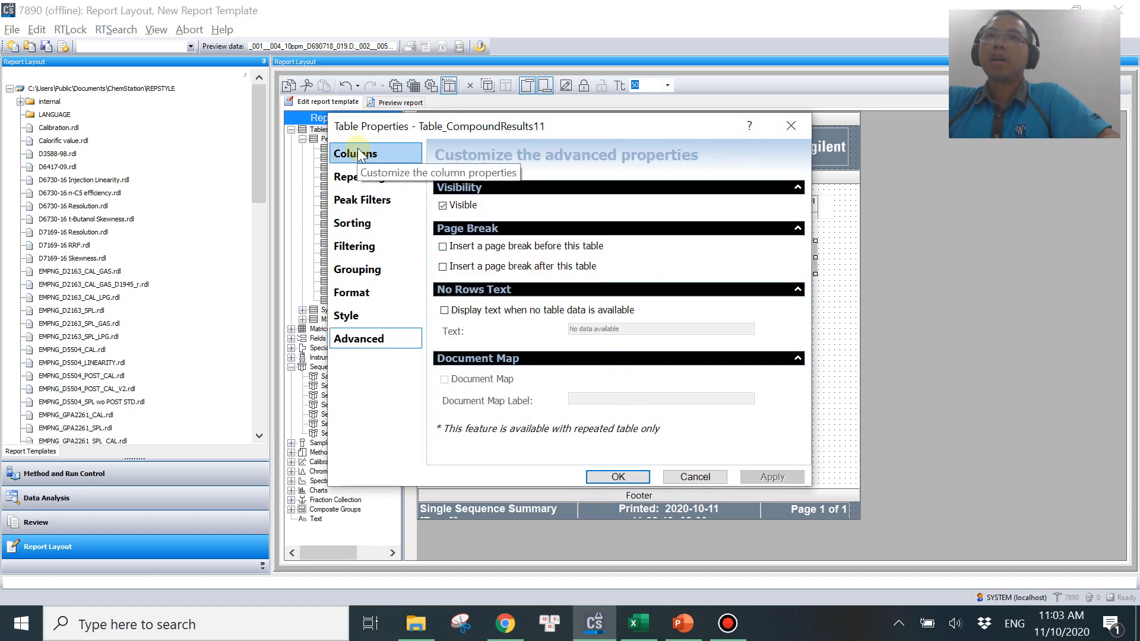
click(359, 154)
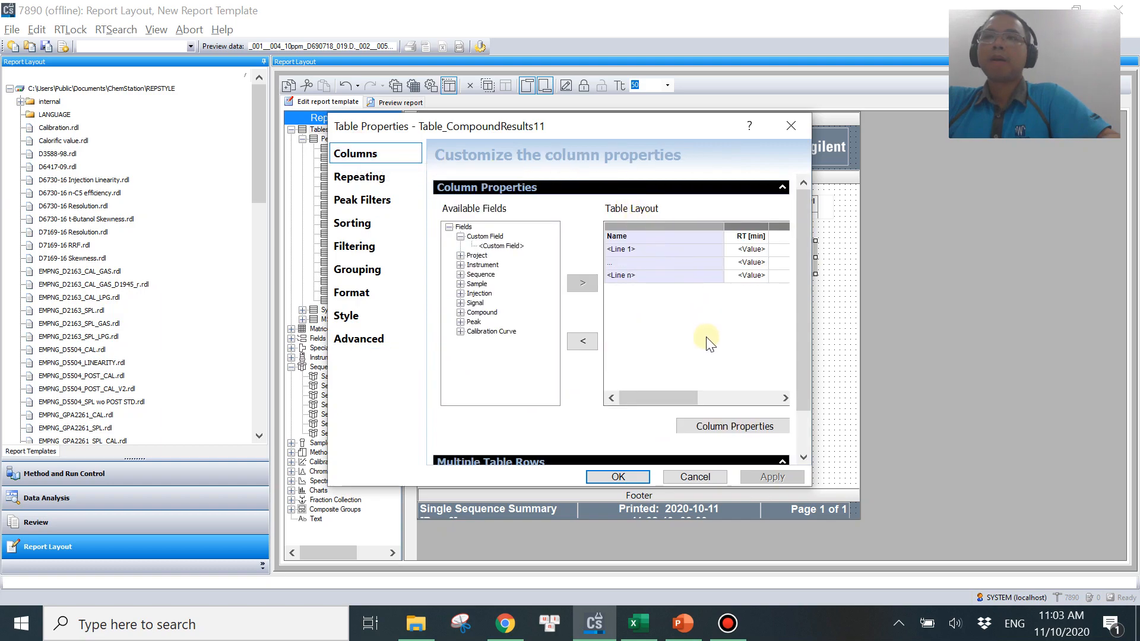
click(638, 623)
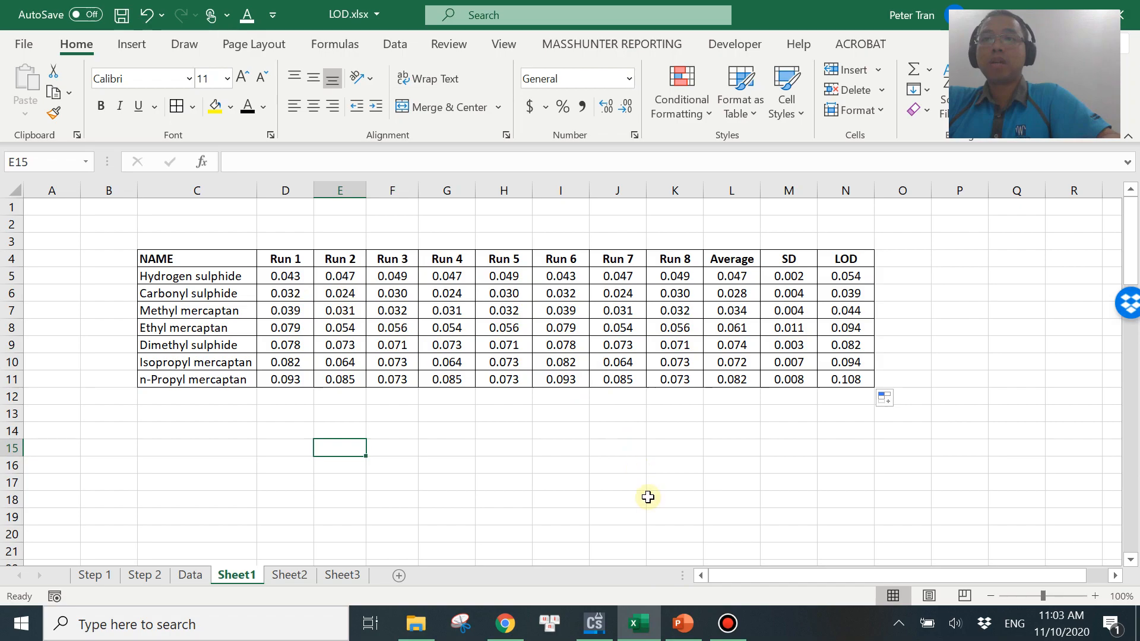
click(640, 624)
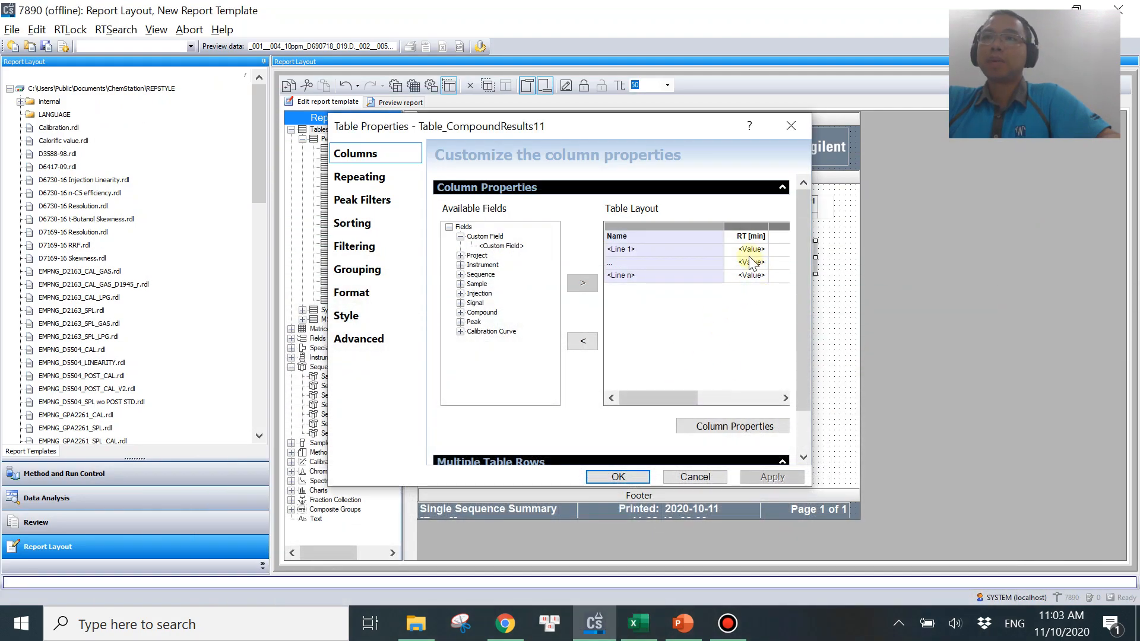
click(582, 341)
click(754, 273)
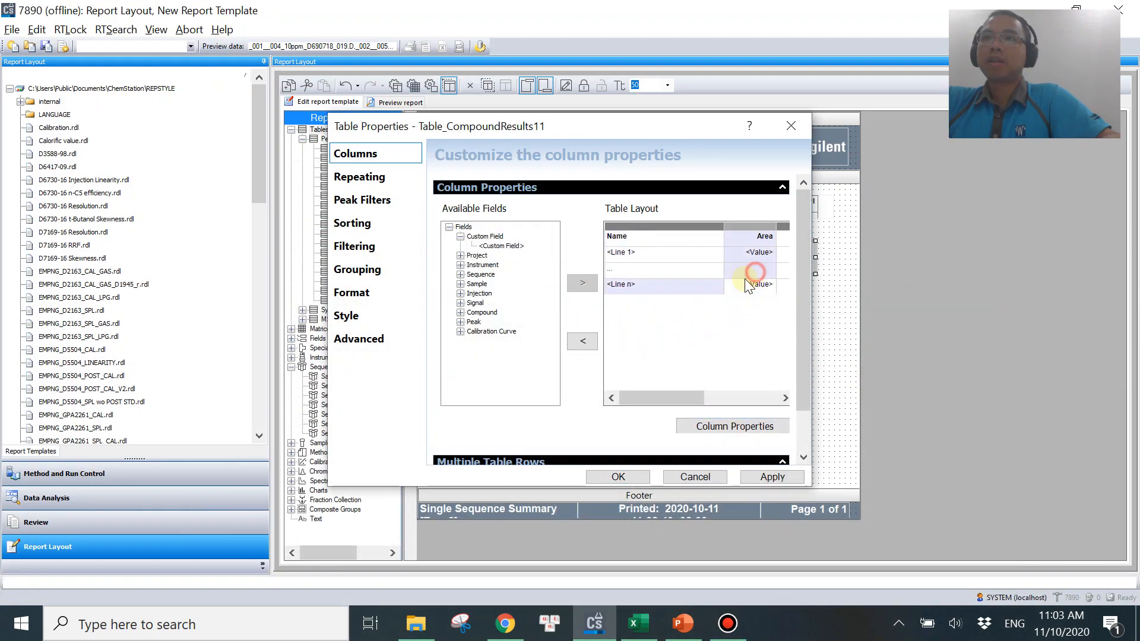
click(582, 341)
click(753, 278)
click(594, 339)
click(753, 274)
click(586, 344)
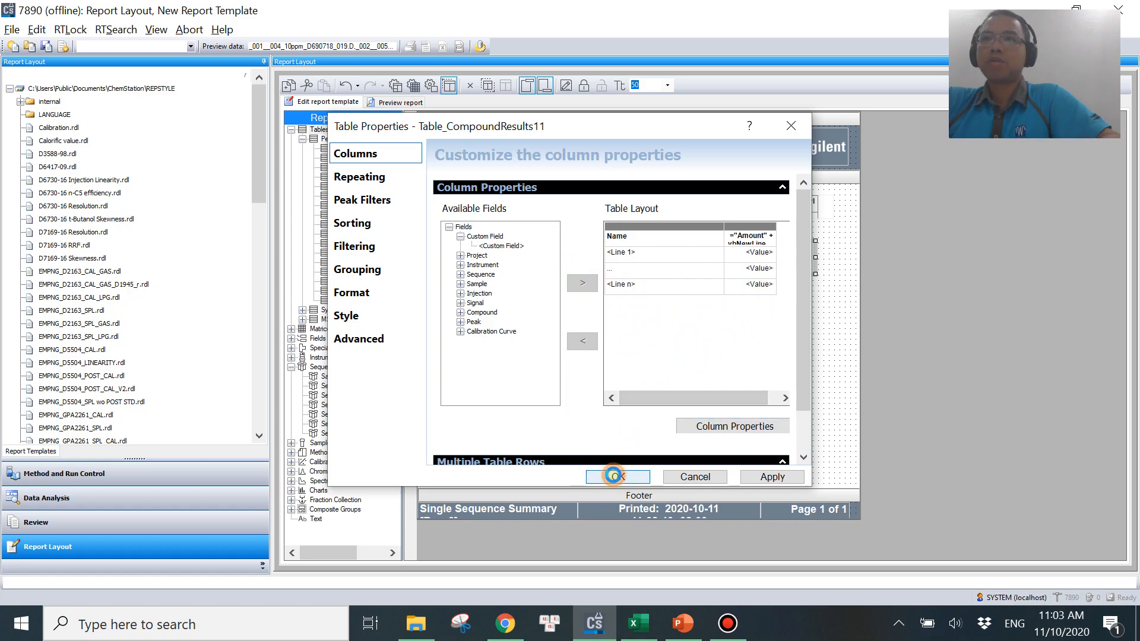
click(617, 478)
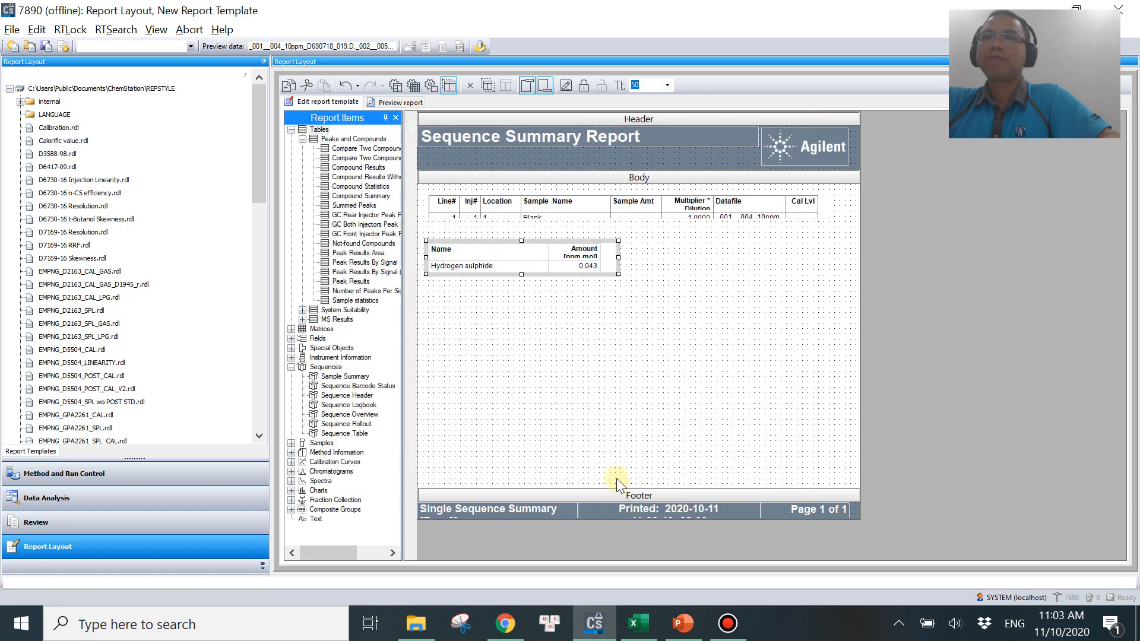
Preview the report to review the compound amounts listed for the blank runs, then return to editing.
click(397, 102)
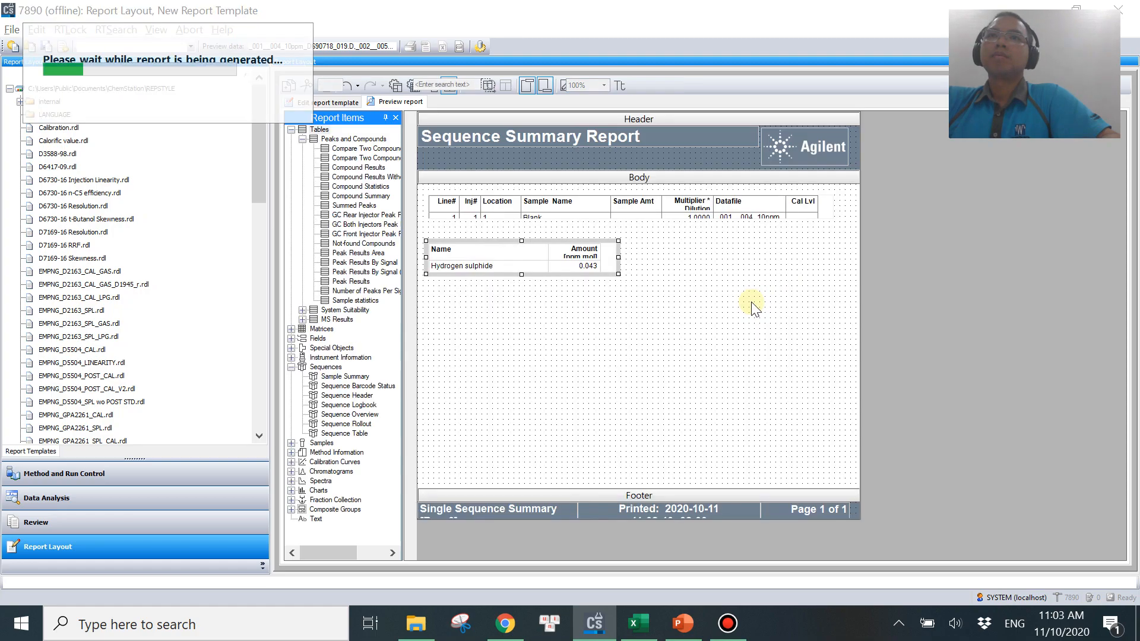
scroll(604, 479, down, 5)
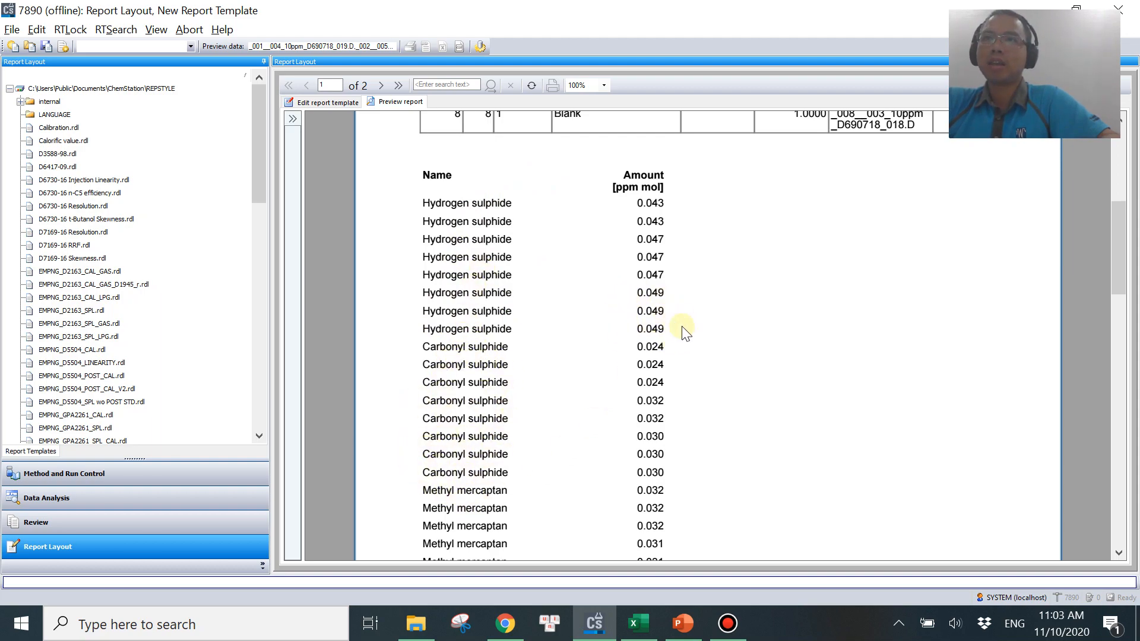
scroll(703, 353, up, 2)
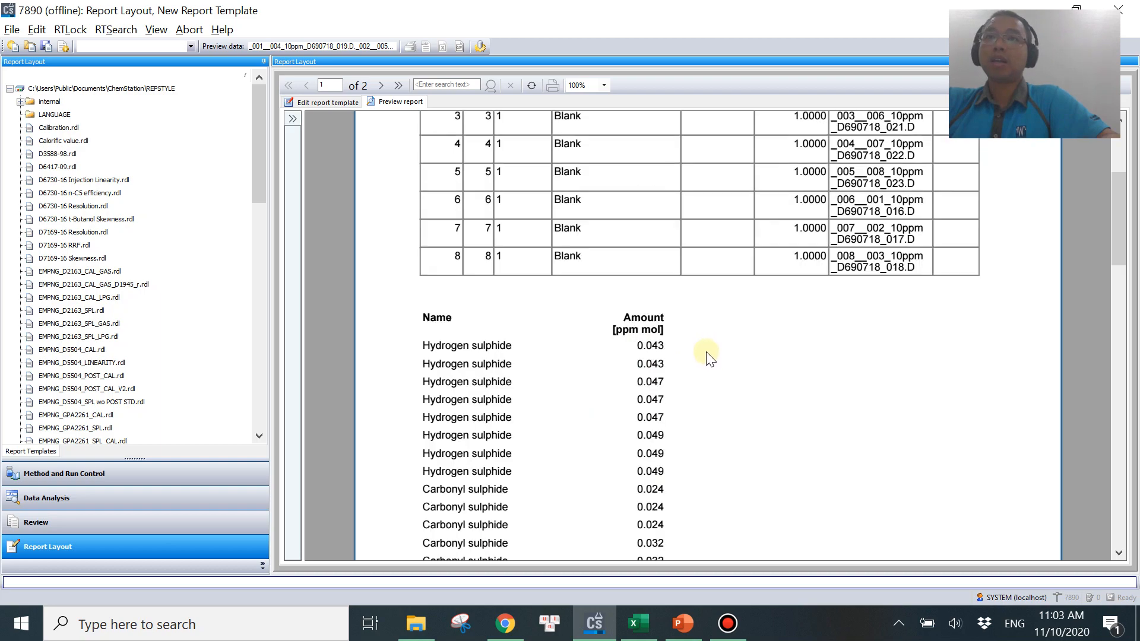
click(321, 102)
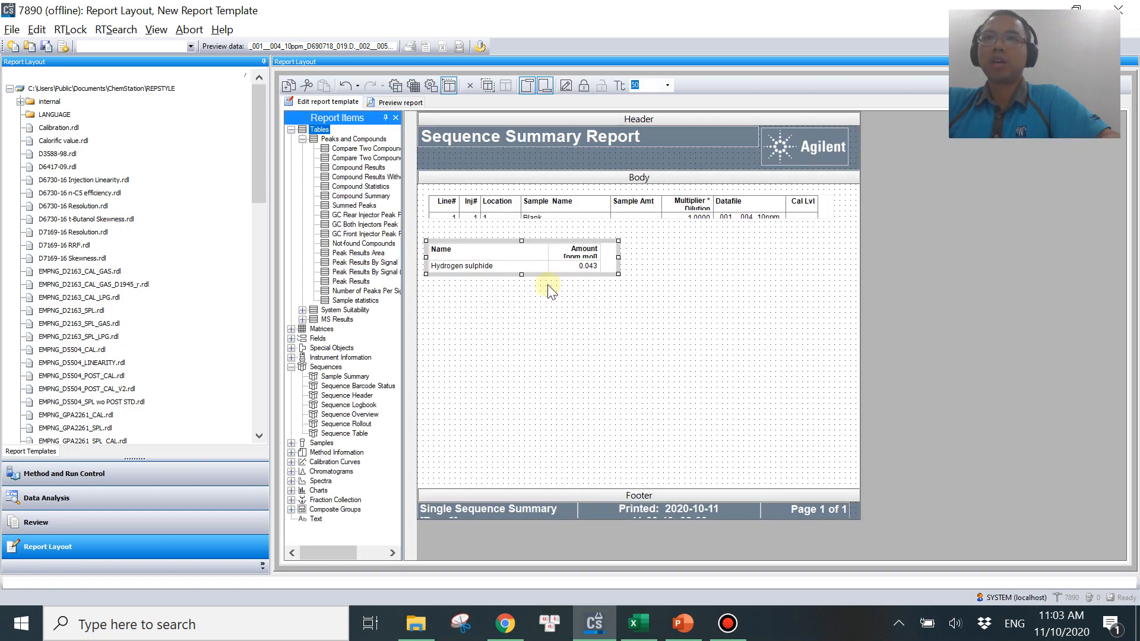
Add the Sample Acquisition Order No field as a new column in the Compound Results table.
click(542, 269)
right_click(543, 268)
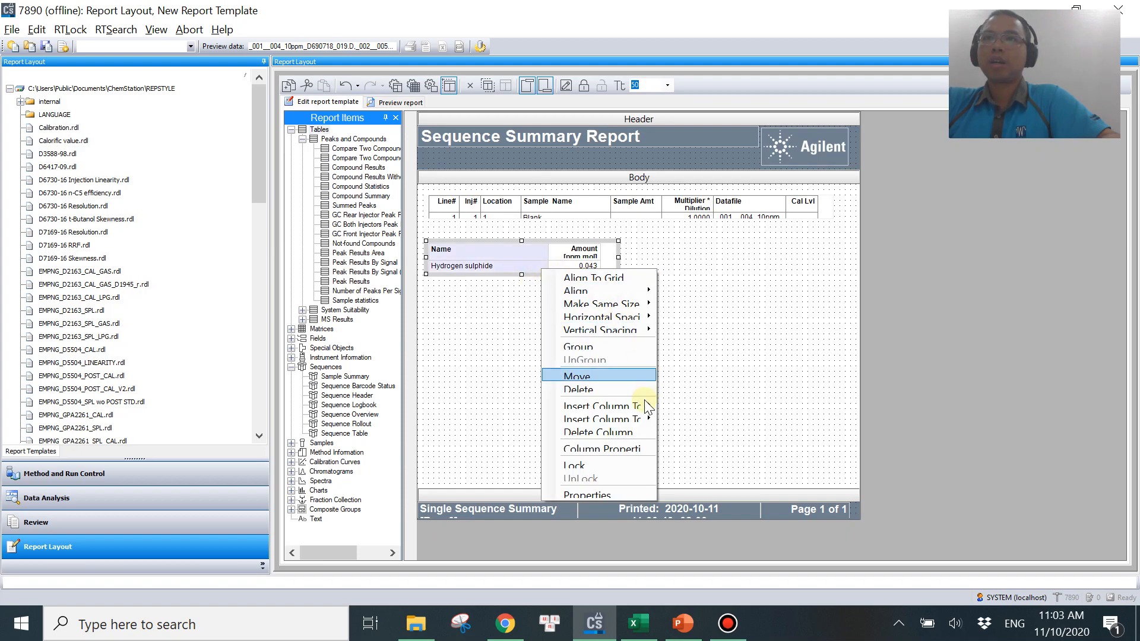
click(588, 493)
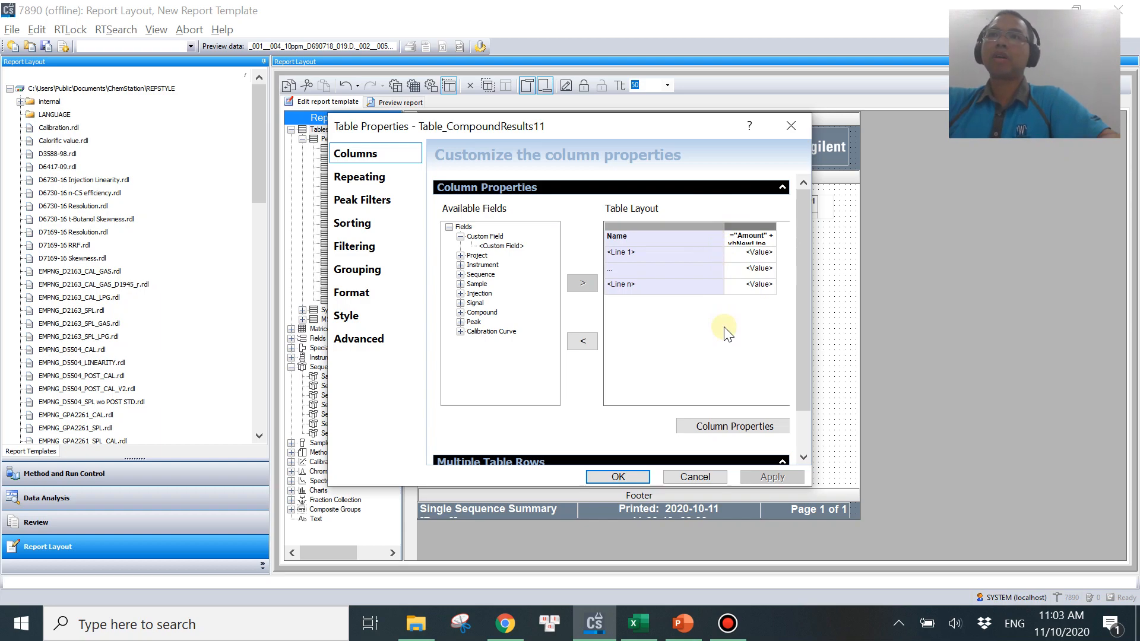
click(527, 231)
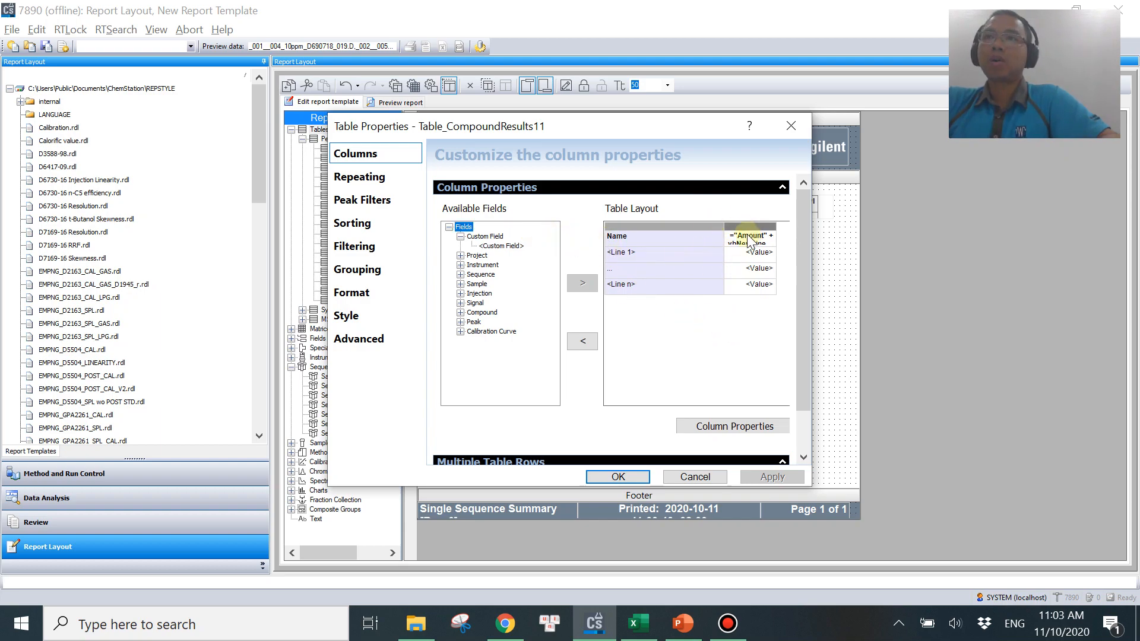
click(460, 284)
click(502, 237)
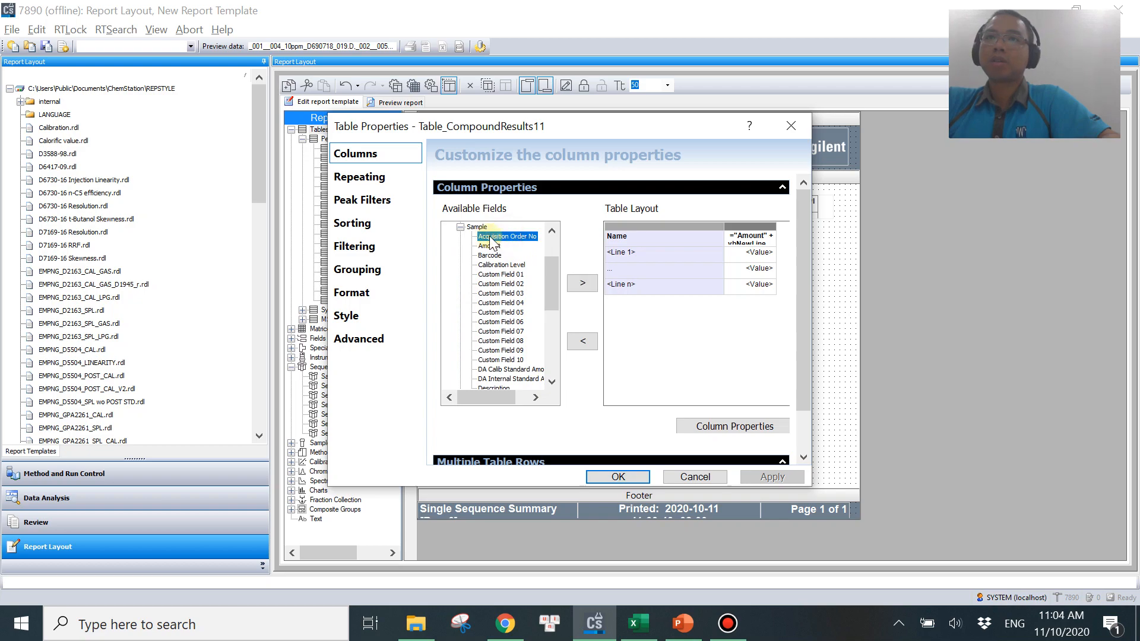
click(586, 287)
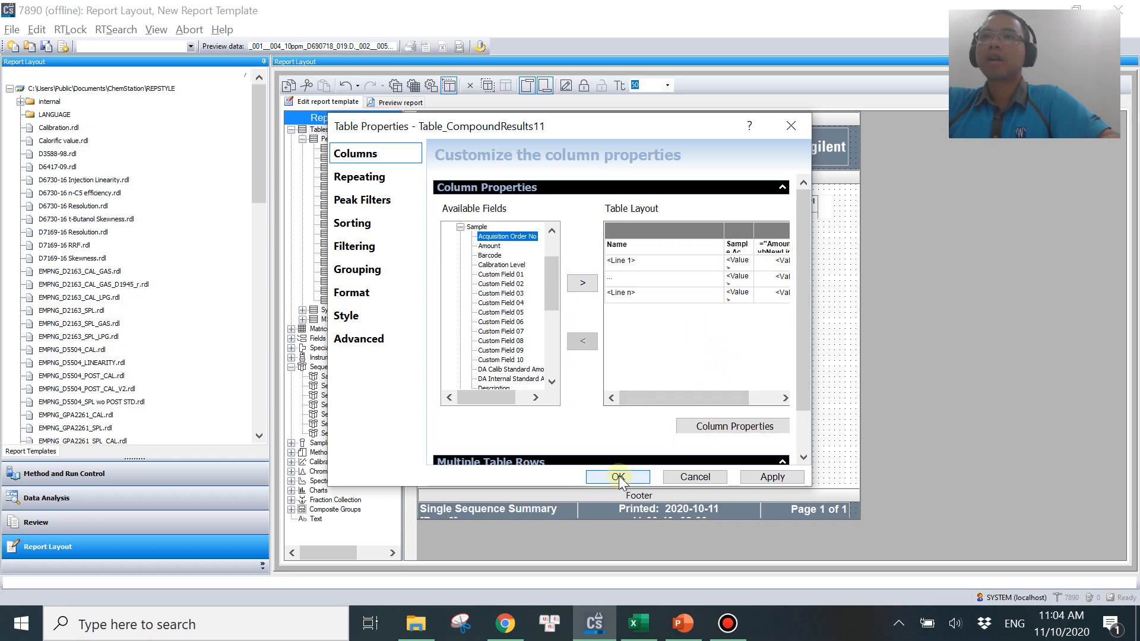
Change the table's sort expression to Sample_AcquisitionOrderNo, ascending, and apply it.
click(356, 223)
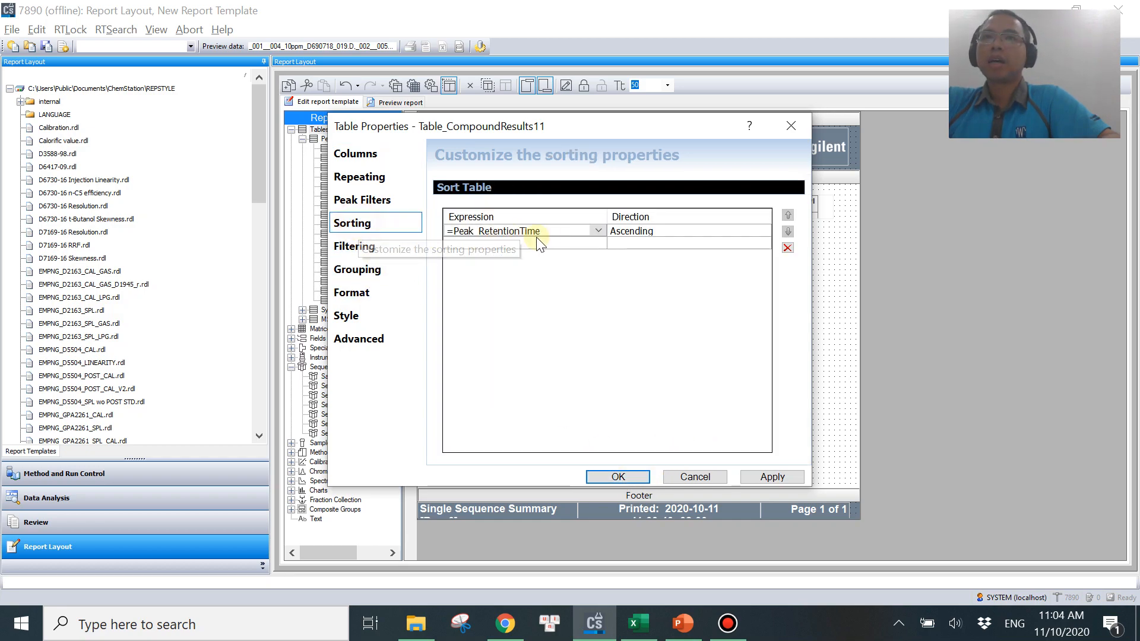
click(597, 231)
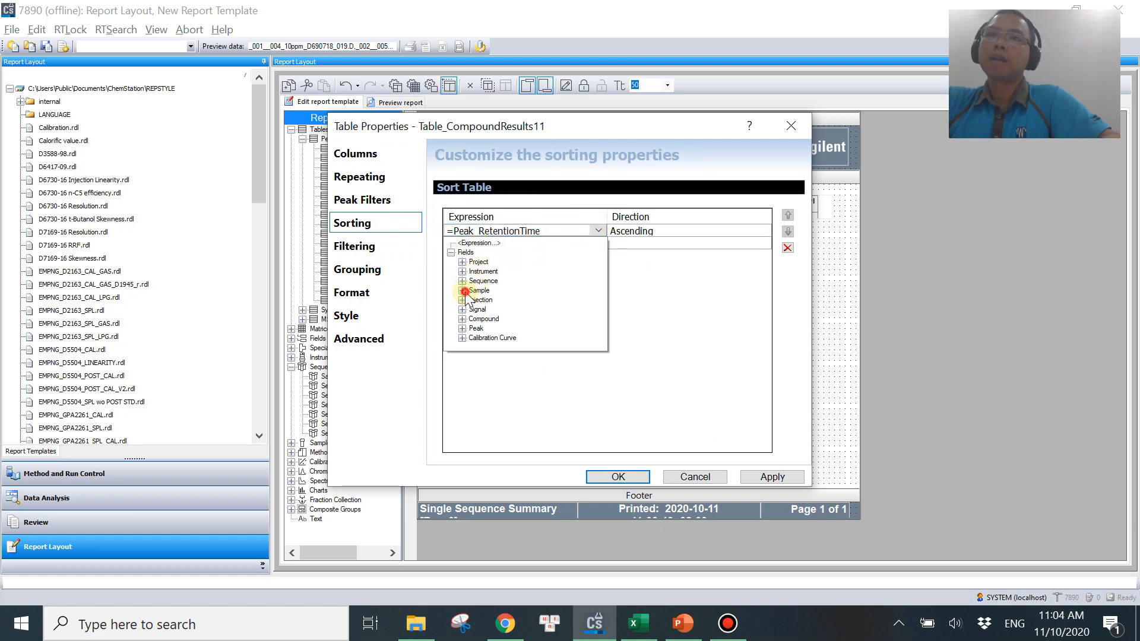
click(462, 291)
click(501, 254)
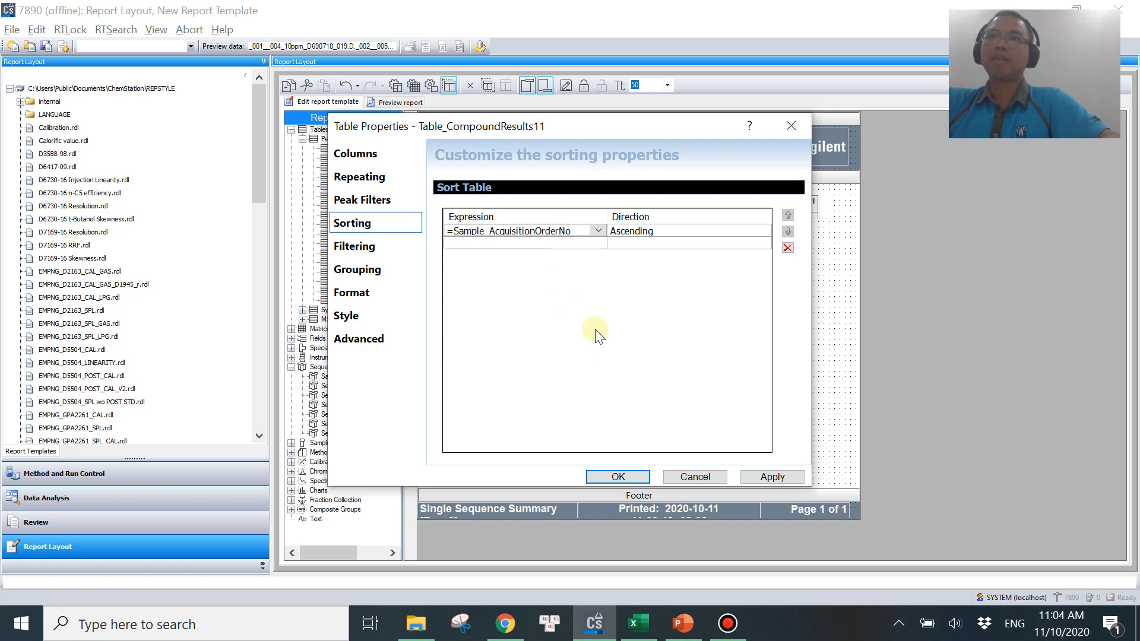
click(616, 477)
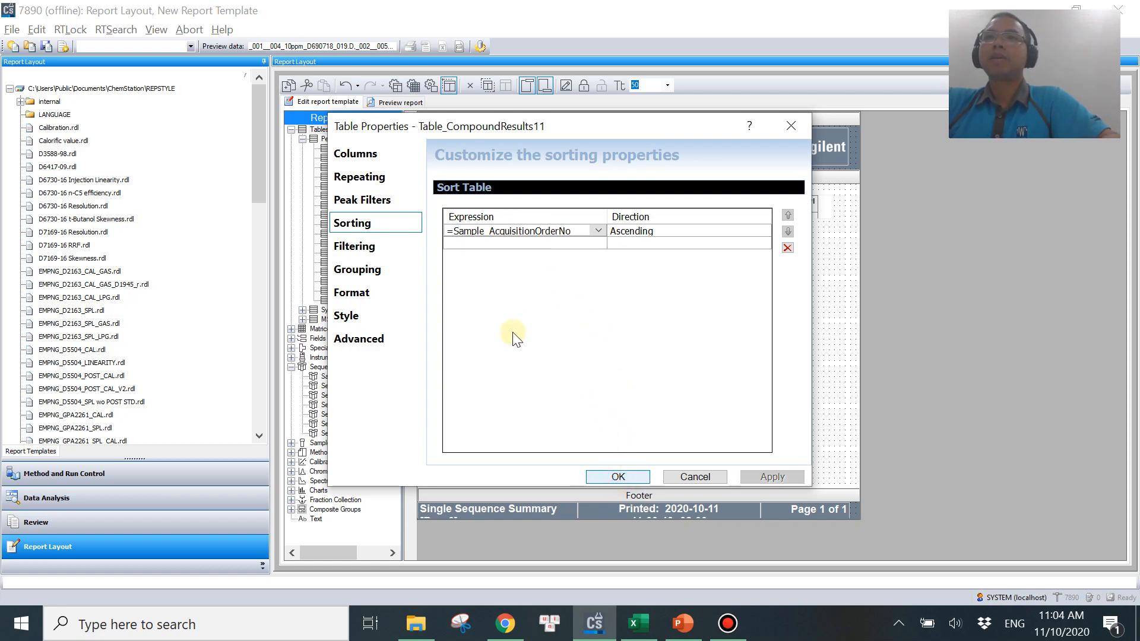
Preview the report to check the compound amounts grouped by acquisition order, then return to editing.
click(399, 103)
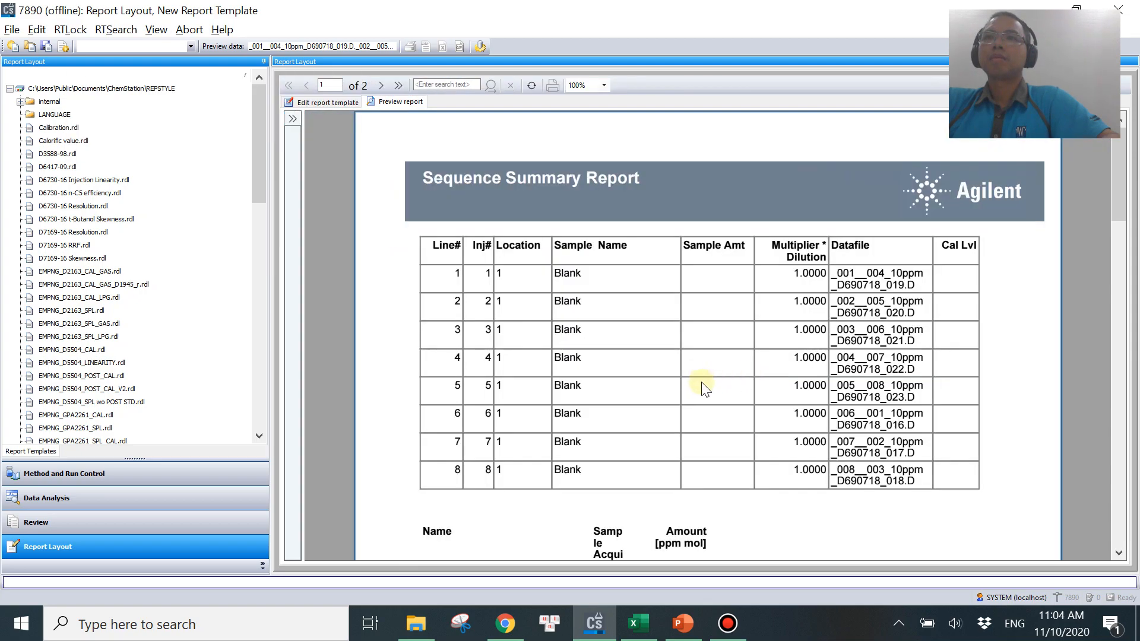
scroll(700, 382, down, 5)
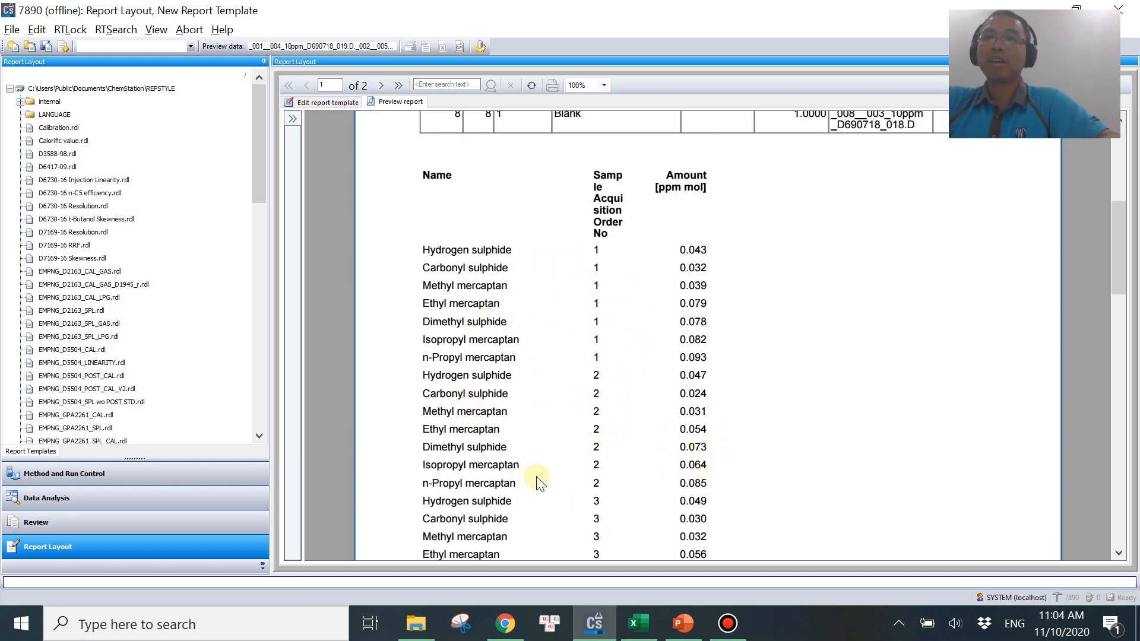
click(326, 103)
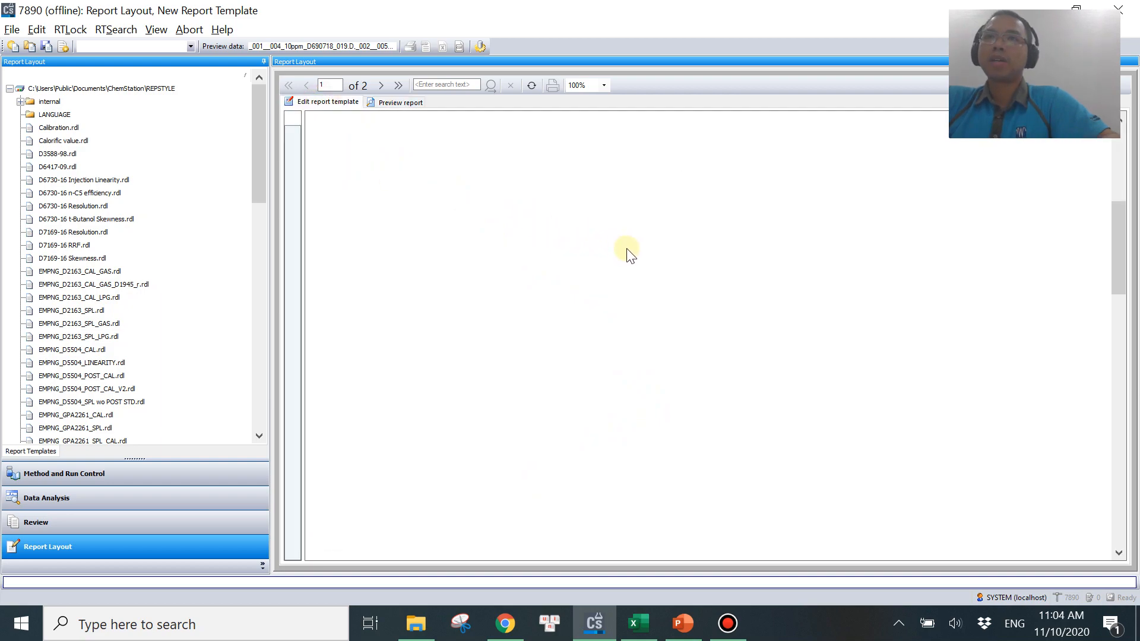
Widen the Sample Acquisition Order No column in the Compound Results table.
drag(649, 258, 728, 258)
double_click(649, 244)
drag(654, 249, 672, 249)
Reopen the table properties and review the LOD worksheet in Excel and the LOD formula slide before returning.
right_click(694, 269)
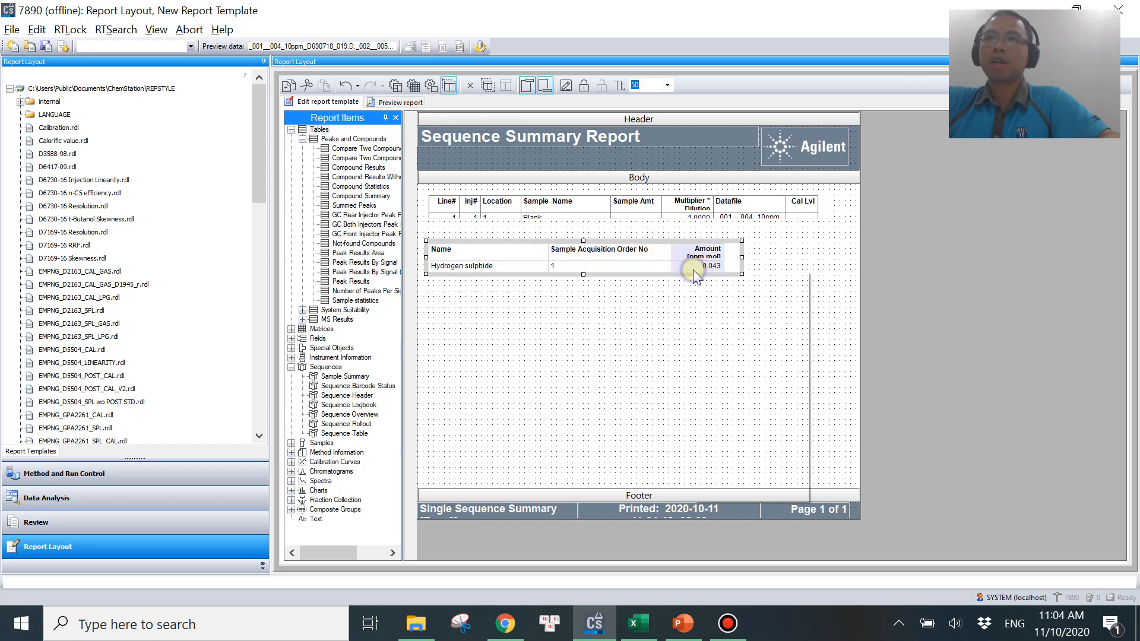
click(732, 499)
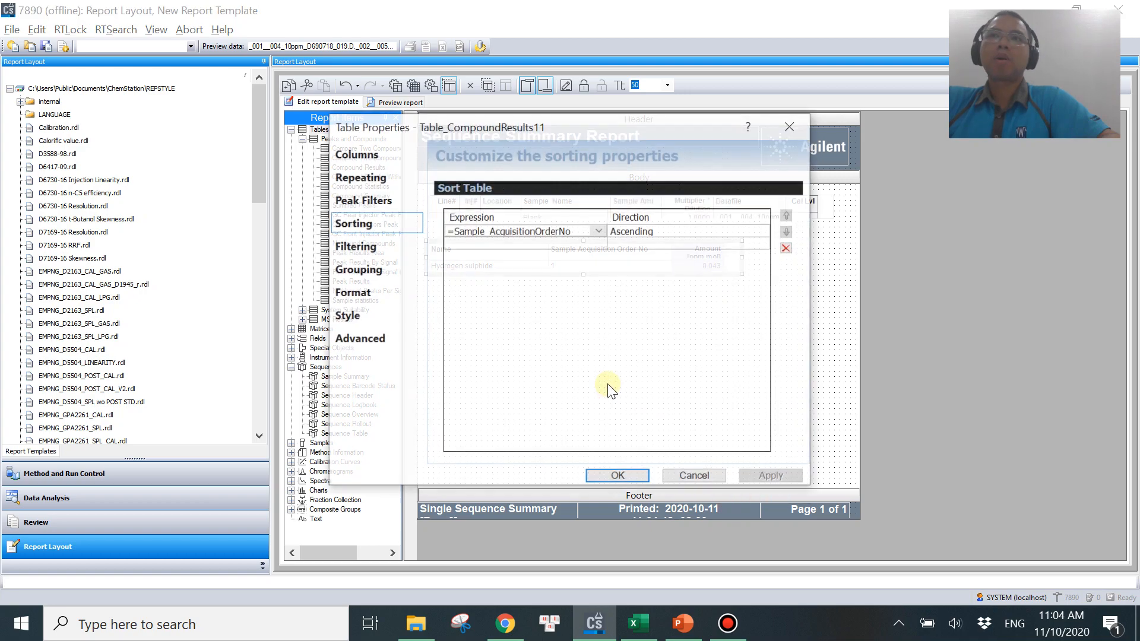
click(640, 625)
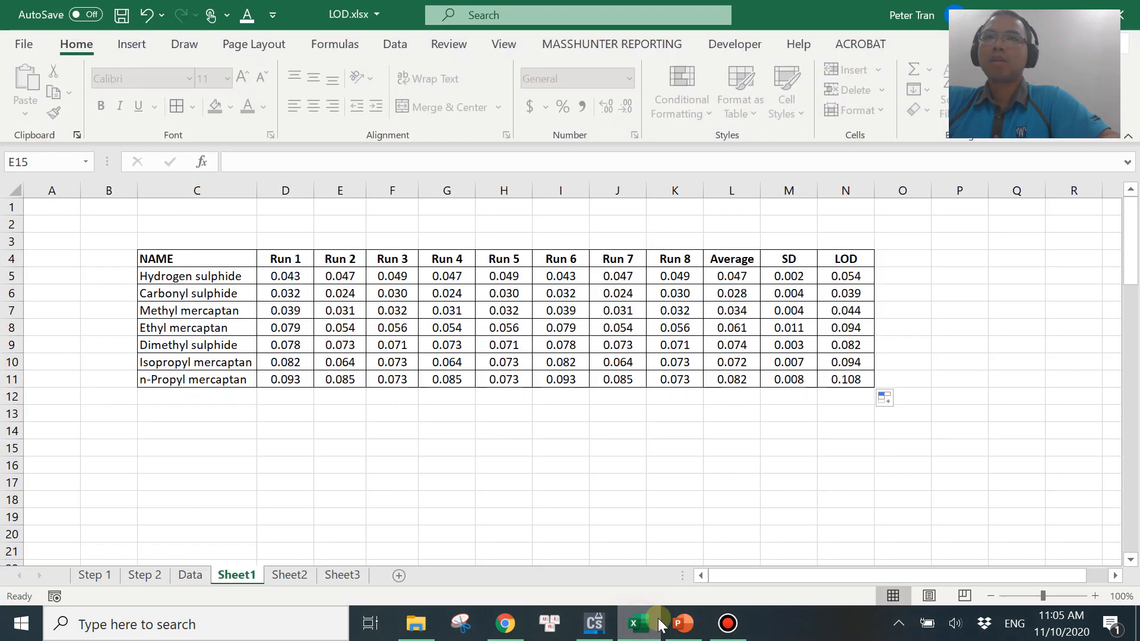
click(683, 623)
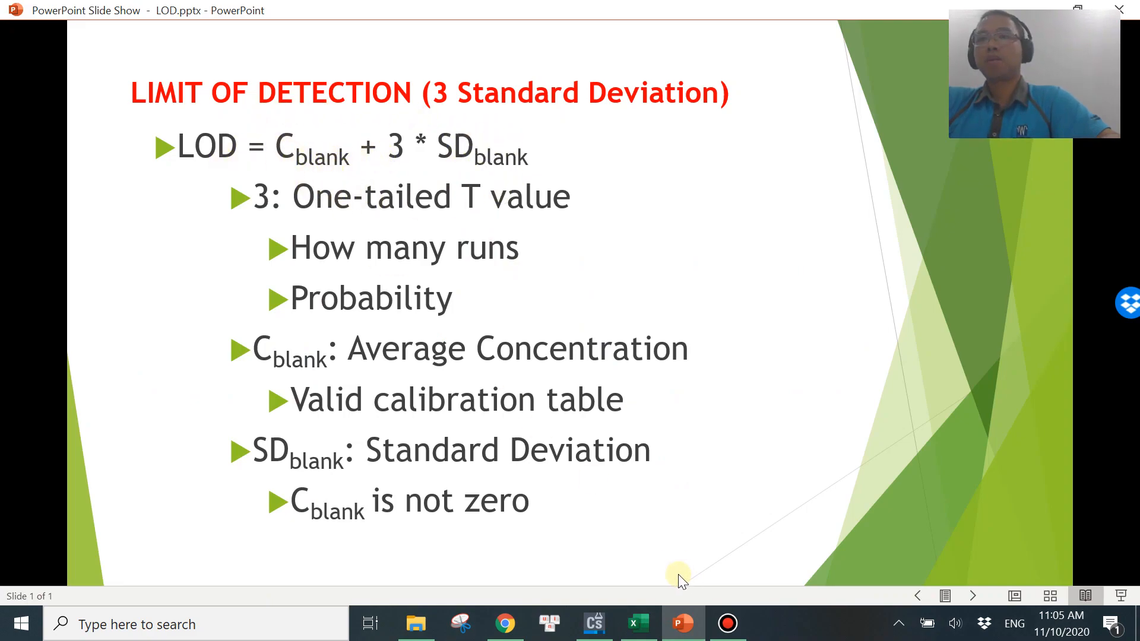
click(594, 623)
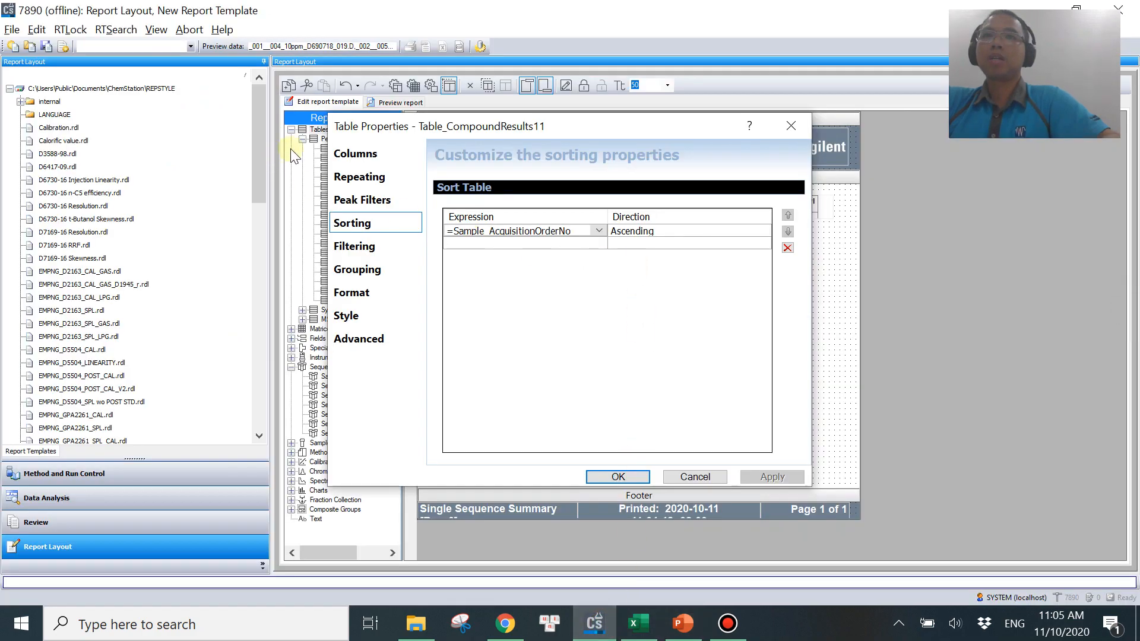
Enable Average and Standard Deviation summary calculations for the Amount column.
click(369, 154)
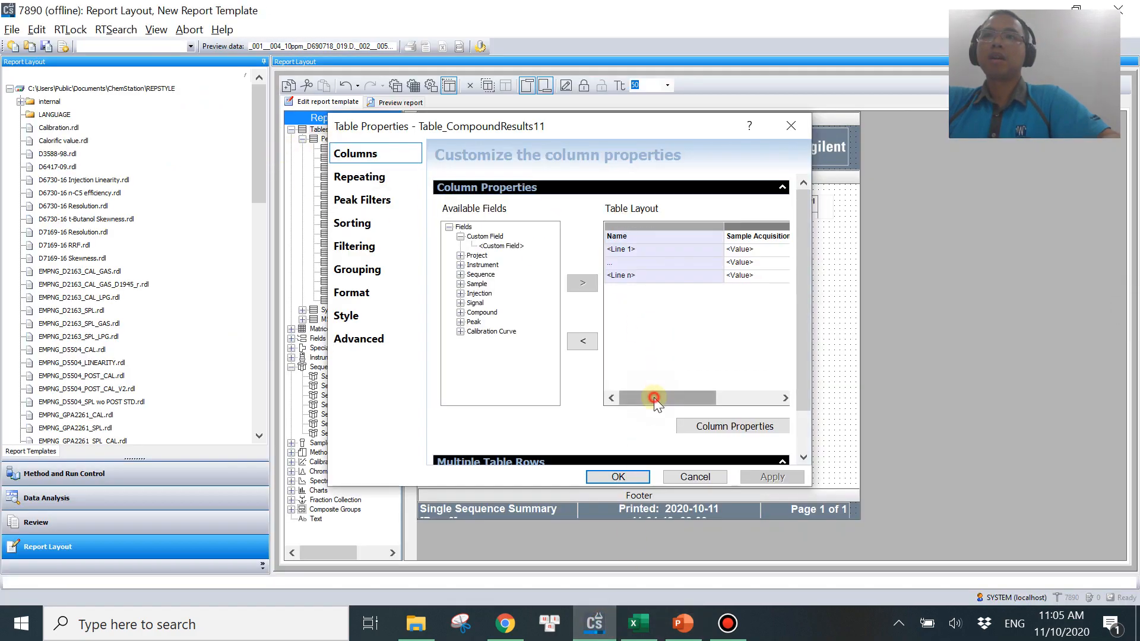
drag(657, 395, 727, 396)
click(761, 278)
click(750, 427)
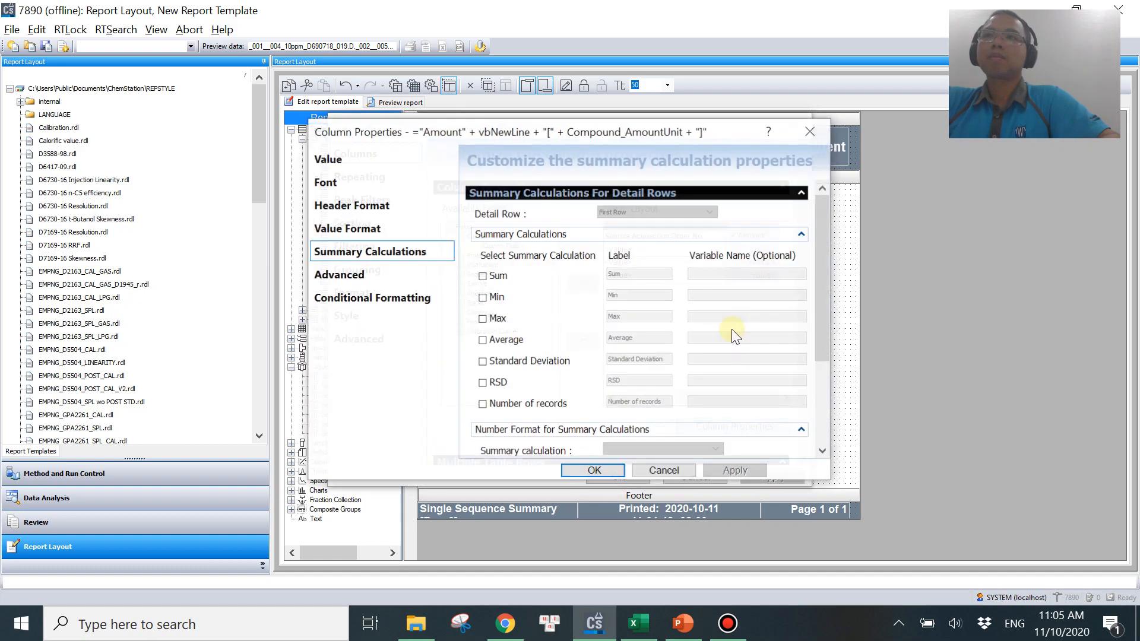
click(498, 343)
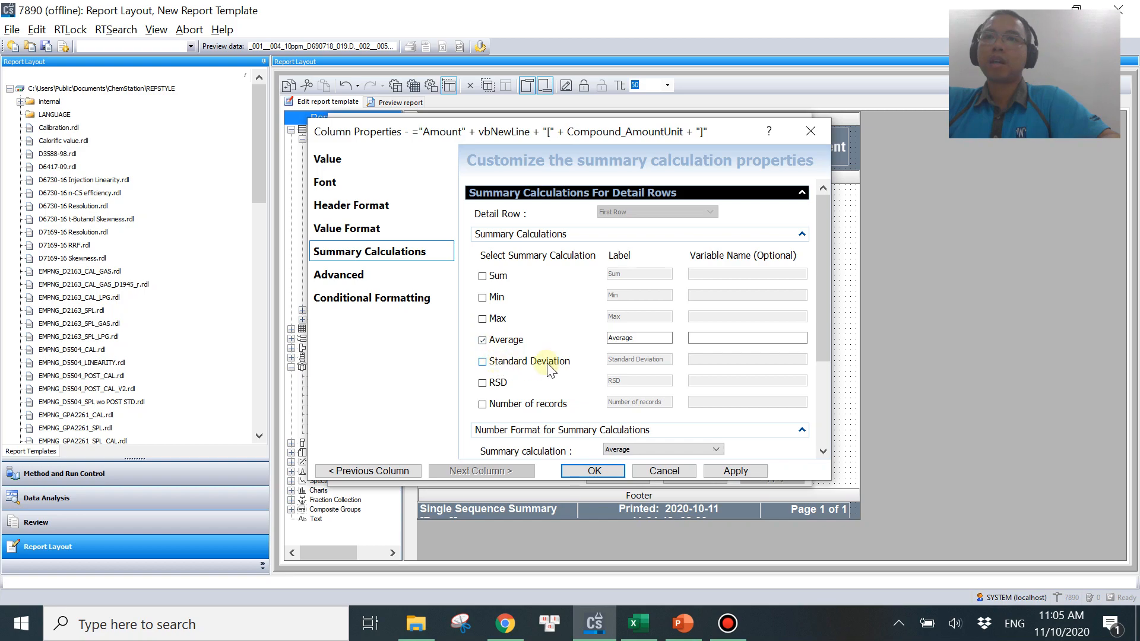
click(514, 365)
Name the Average variable ave and the Standard Deviation variable std, then close both property dialogs.
click(700, 340)
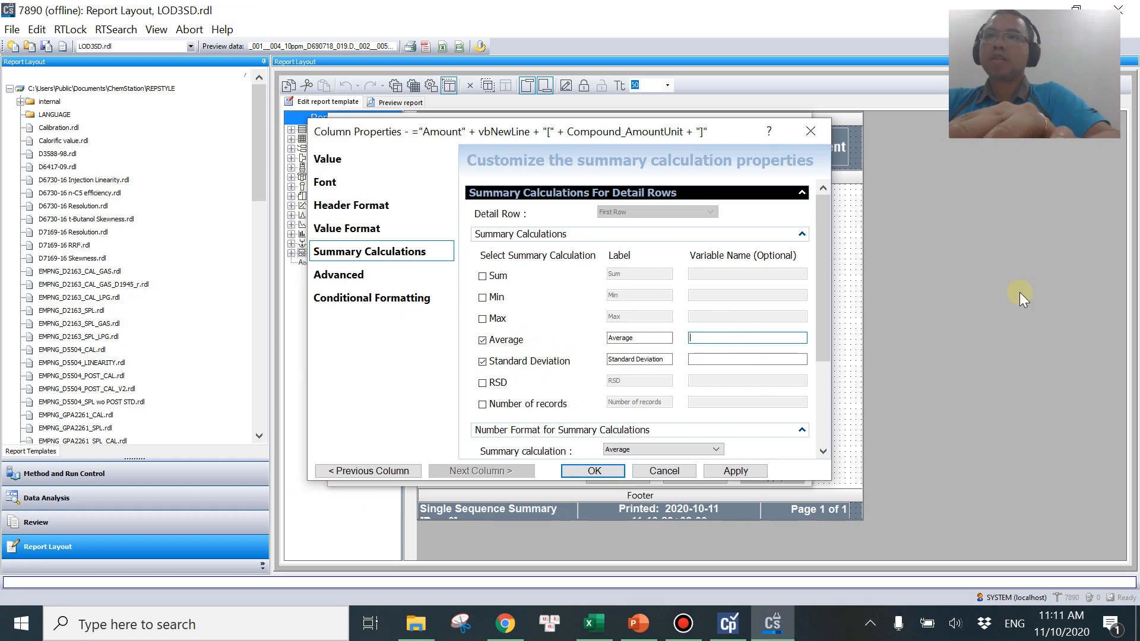
text(ave)
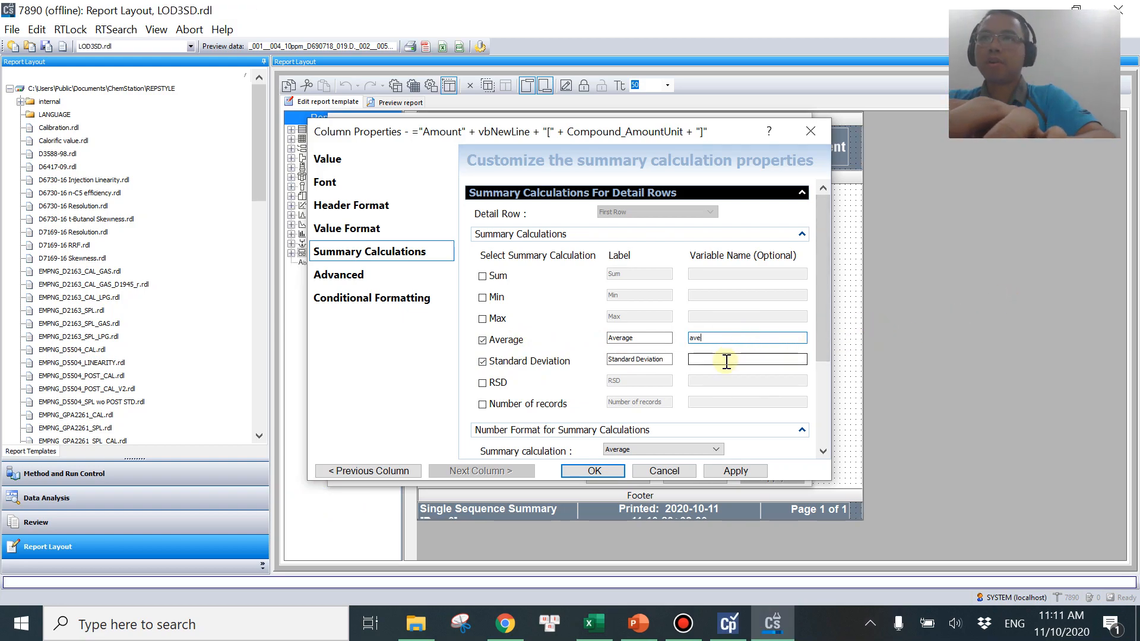
click(725, 360)
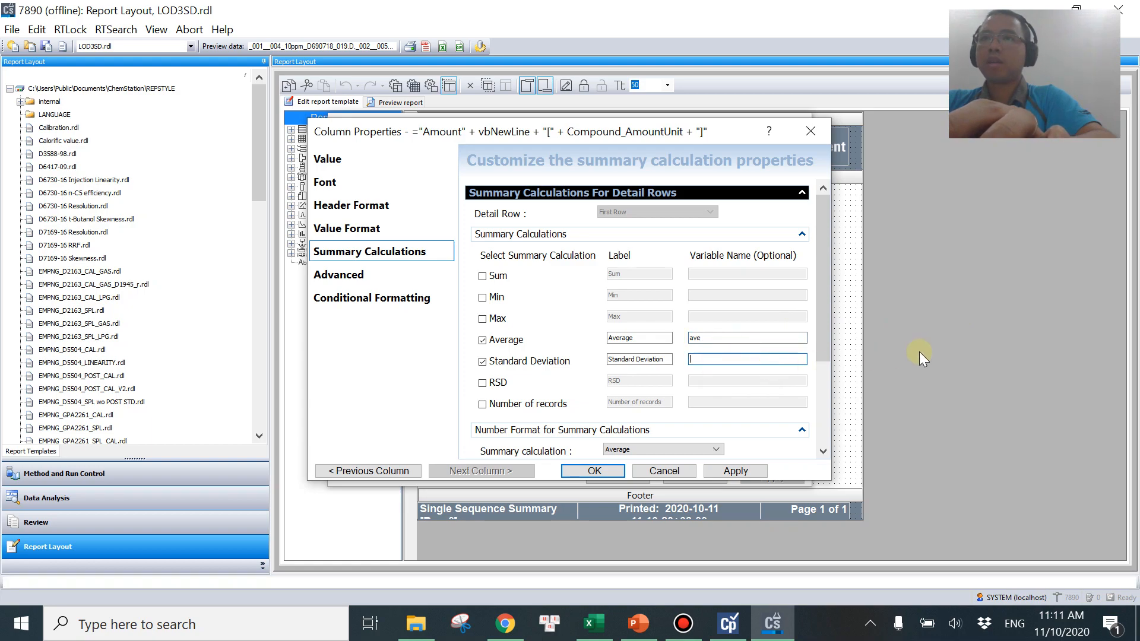
text(std)
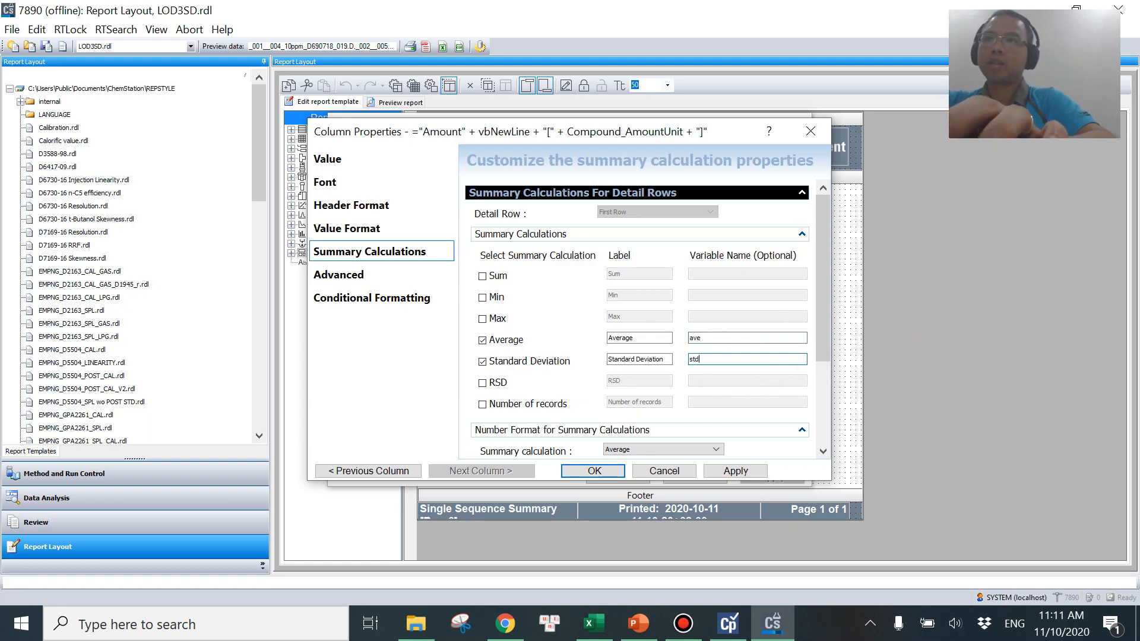
click(592, 474)
click(617, 476)
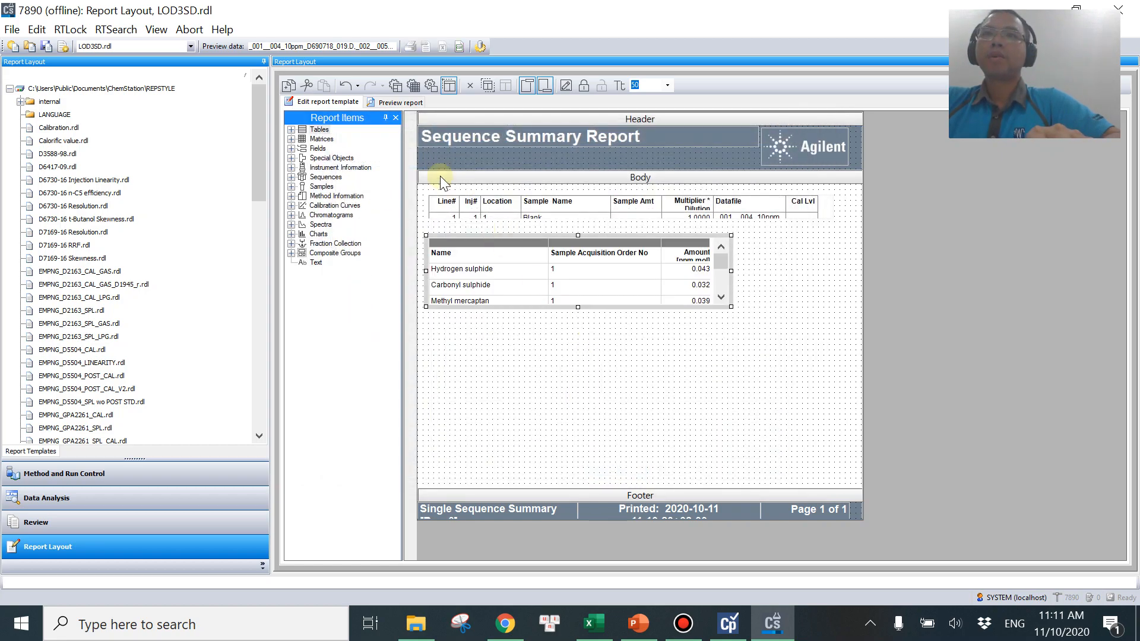
Preview the report to check the summary rows below the amounts, then return to editing.
click(398, 104)
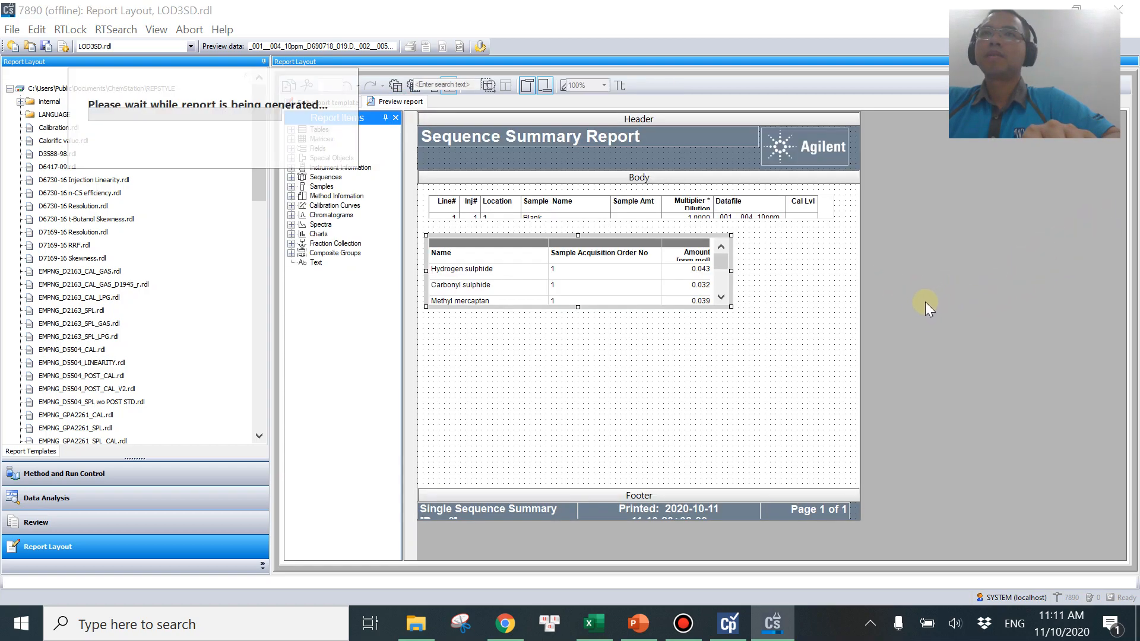
scroll(865, 392, down, 5)
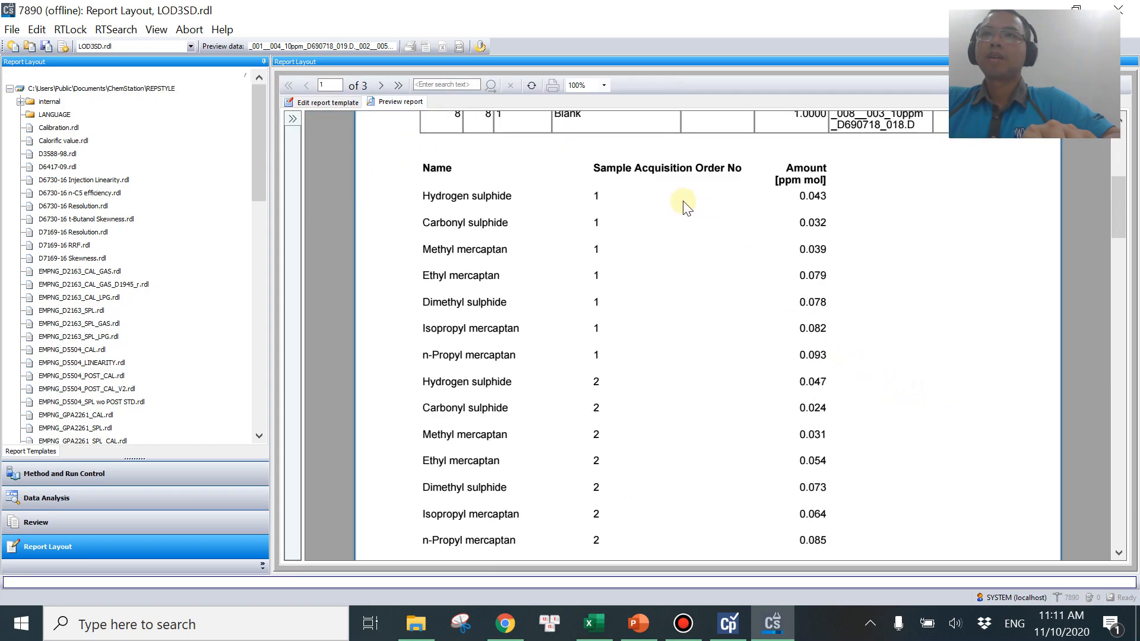
scroll(753, 394, down, 8)
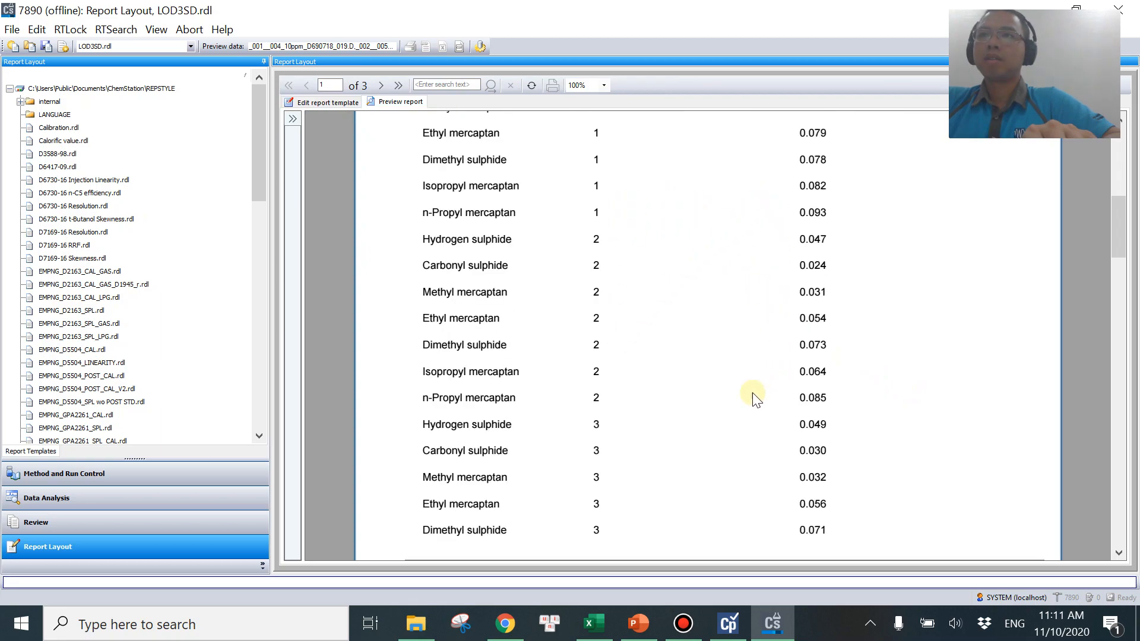
scroll(741, 386, down, 14)
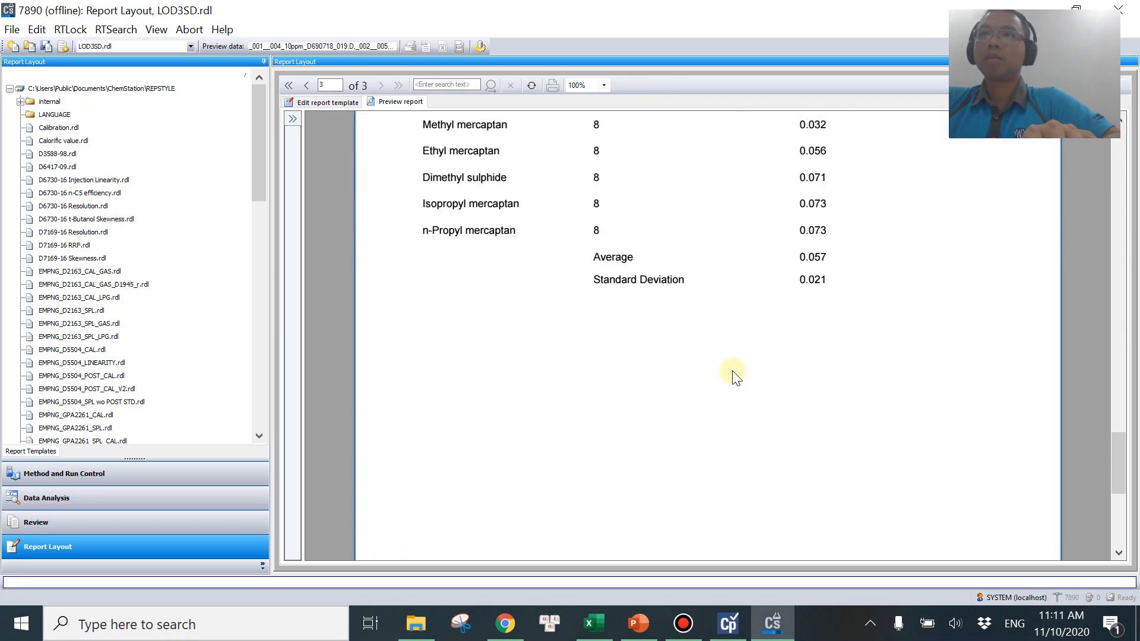
scroll(740, 283, up, 2)
scroll(728, 330, up, 16)
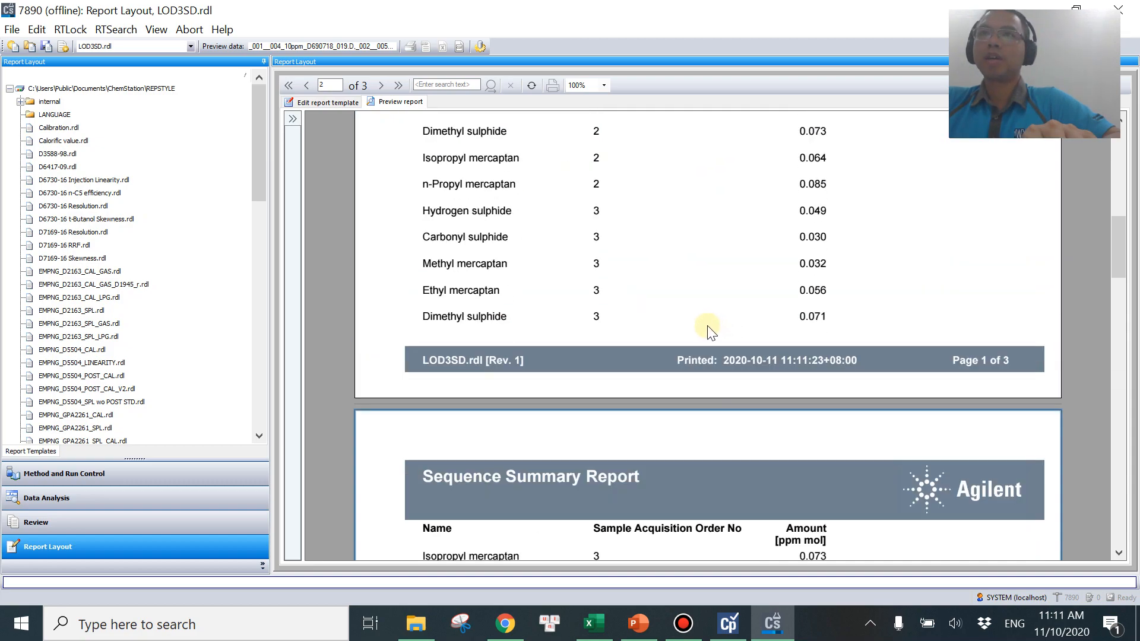
click(312, 102)
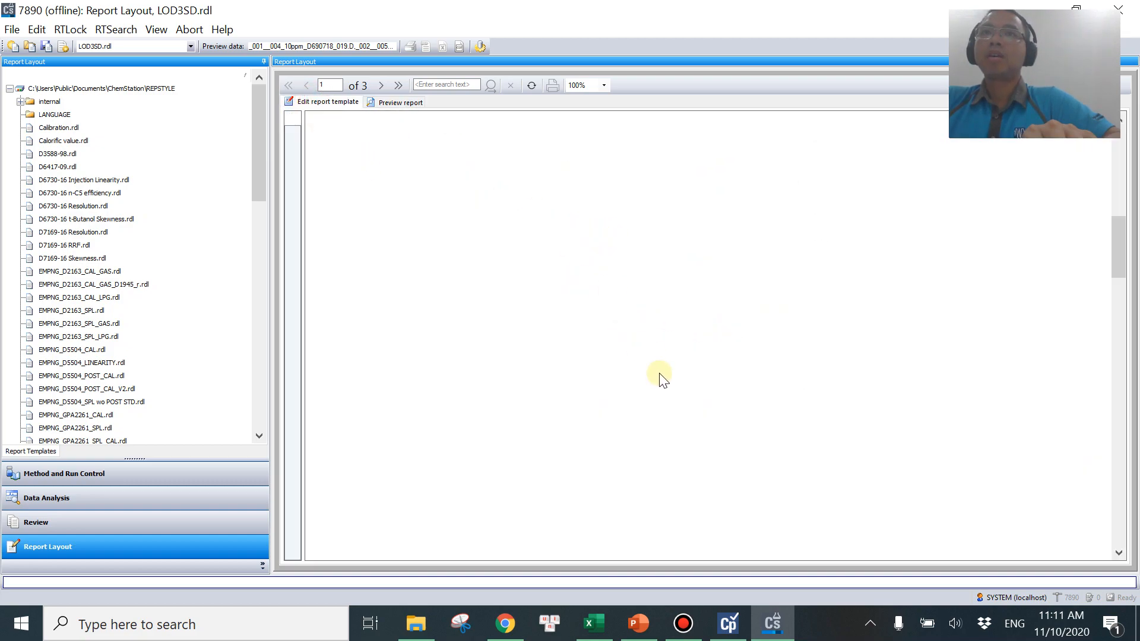
Place the Project Name field in the report body below the Compound Results table.
click(539, 334)
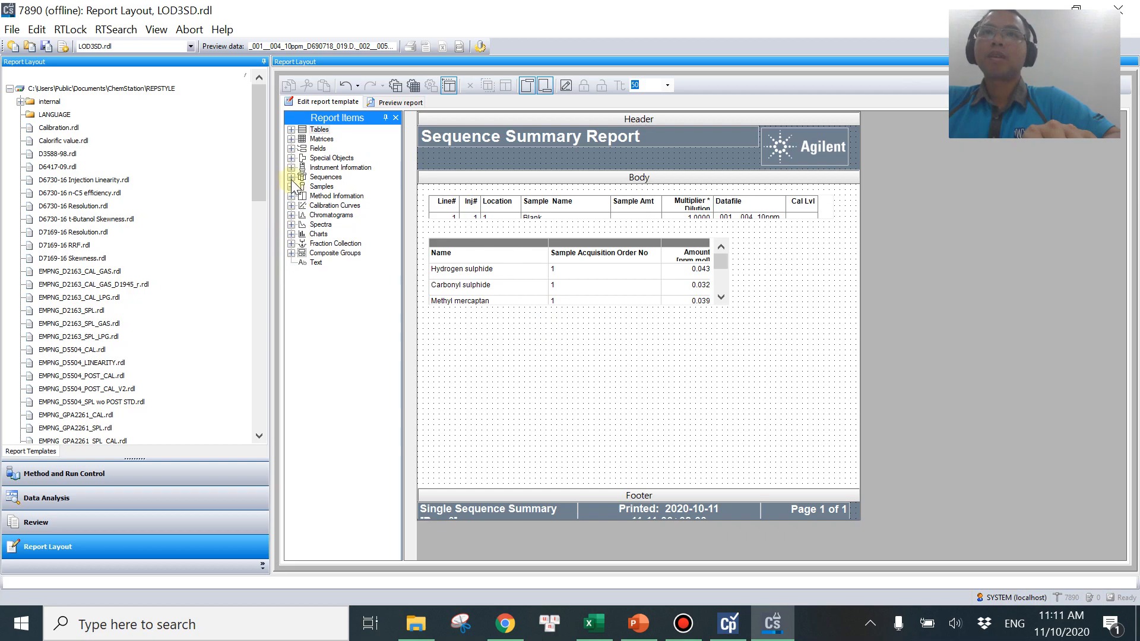
click(292, 149)
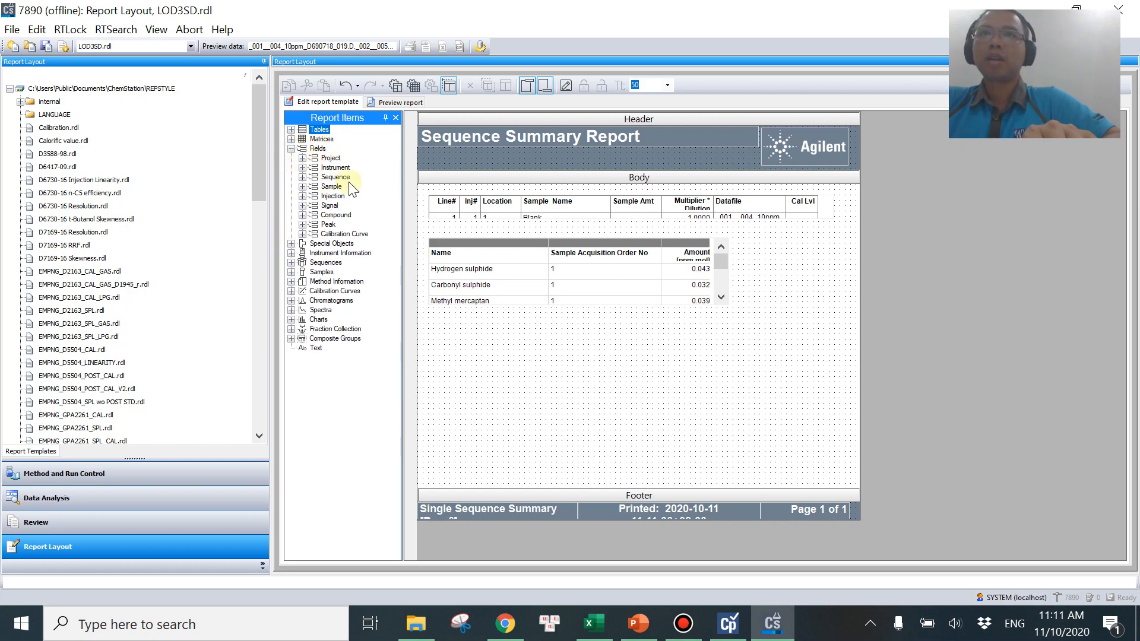
click(301, 158)
drag(338, 167, 599, 342)
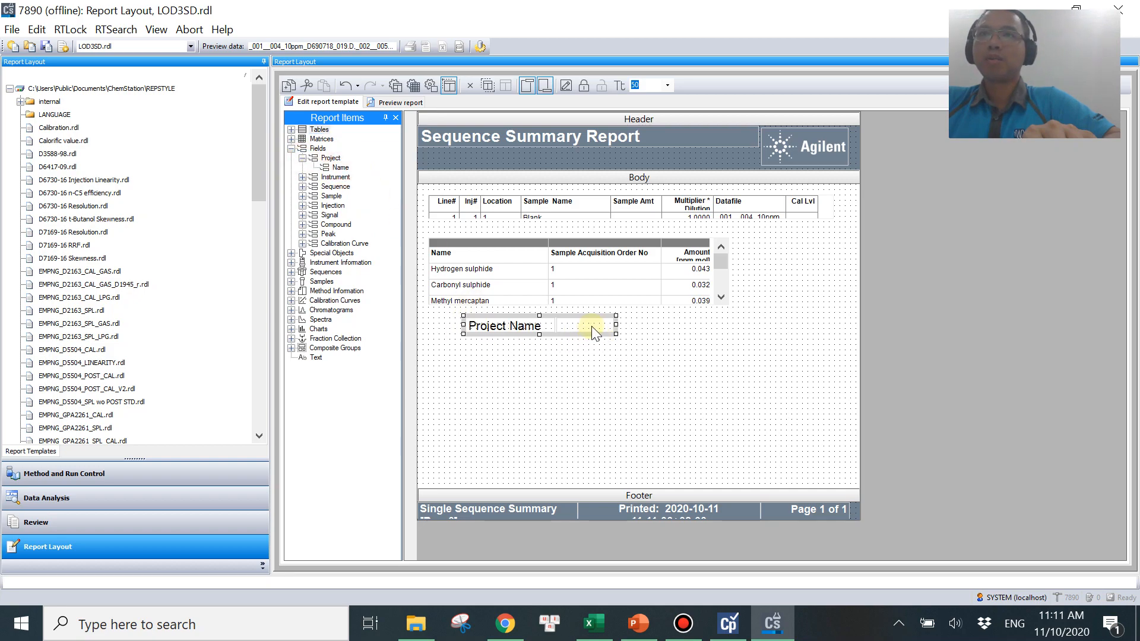
Open the Project Name field's properties and set its label to LOD.
right_click(591, 326)
click(658, 492)
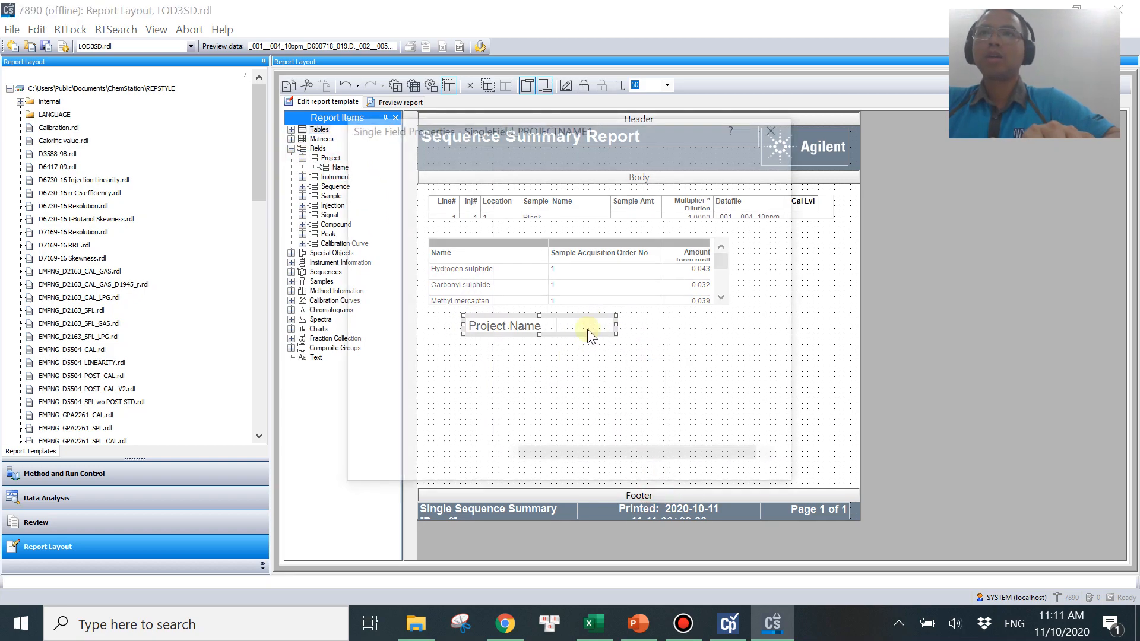
click(382, 156)
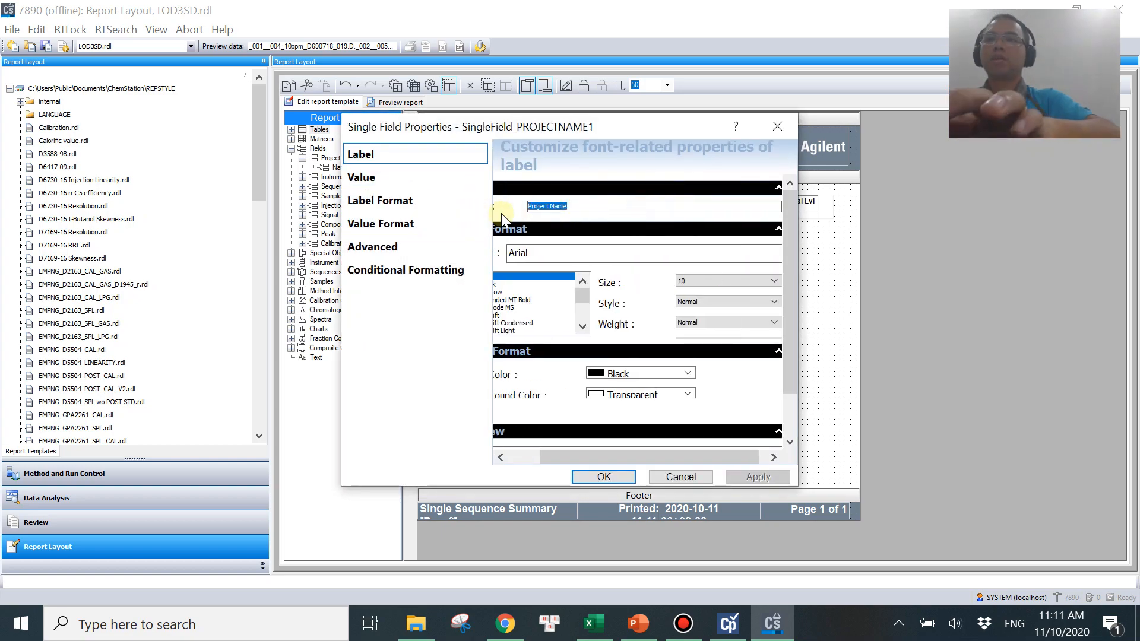
text(LOD)
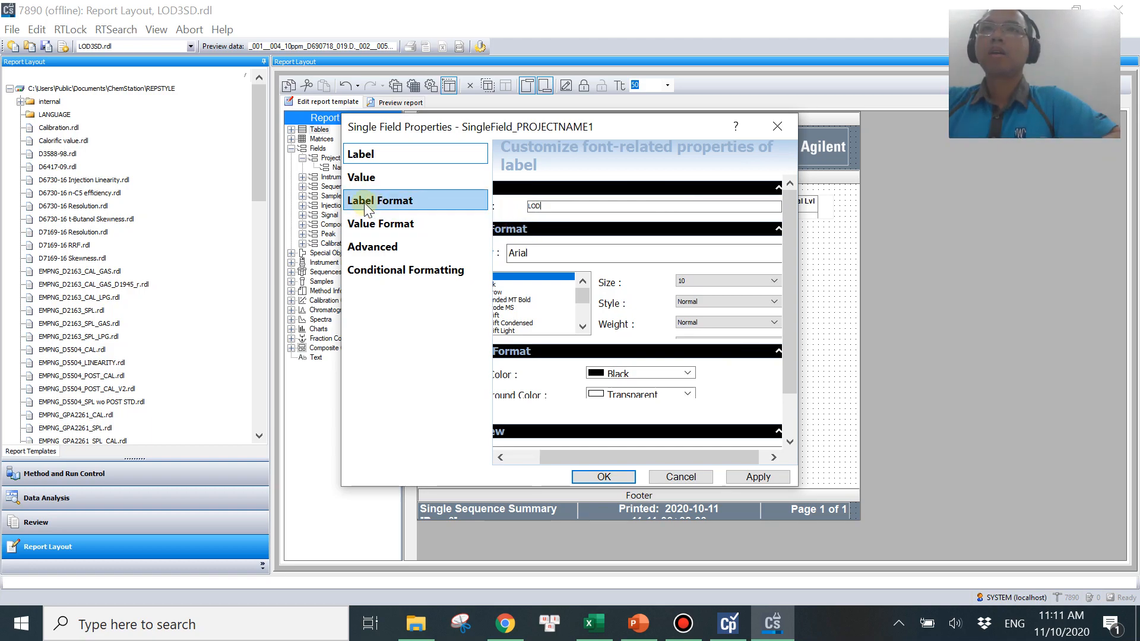
Replace the field's value with the expression =ave+3*std using the ave and std variables.
click(362, 179)
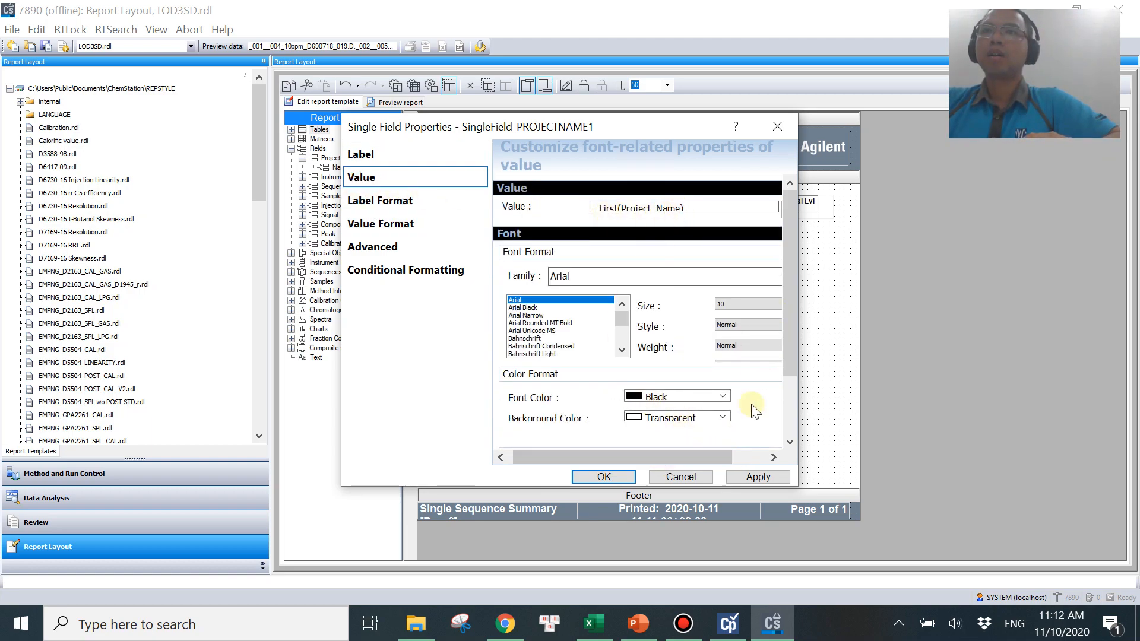
drag(696, 455, 729, 455)
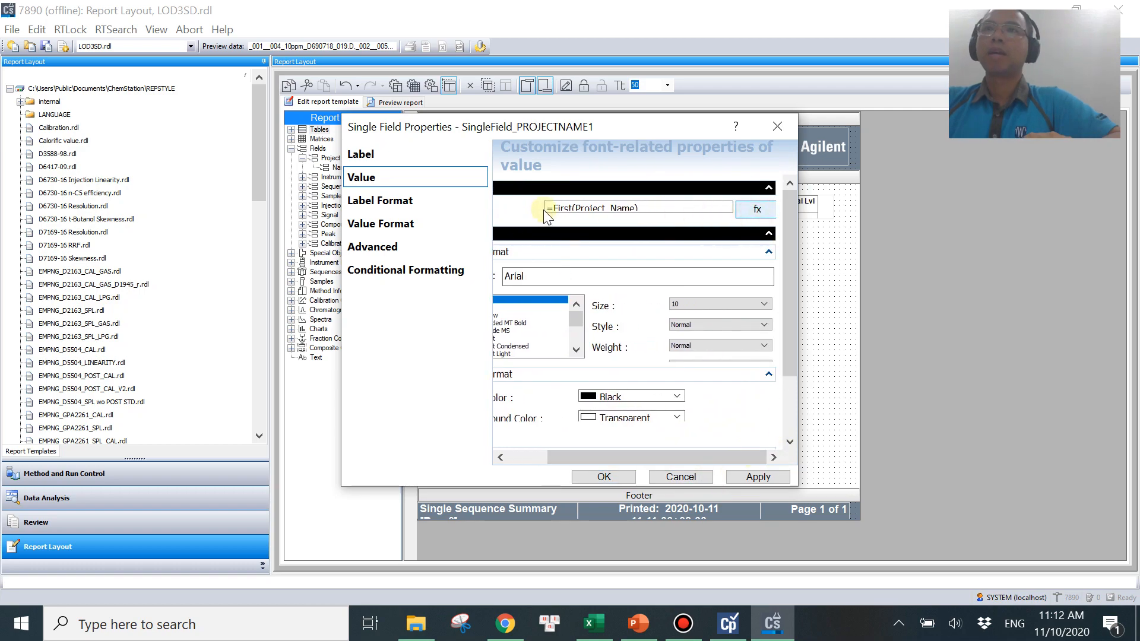
click(756, 209)
drag(401, 199, 610, 220)
key(BackSpace)
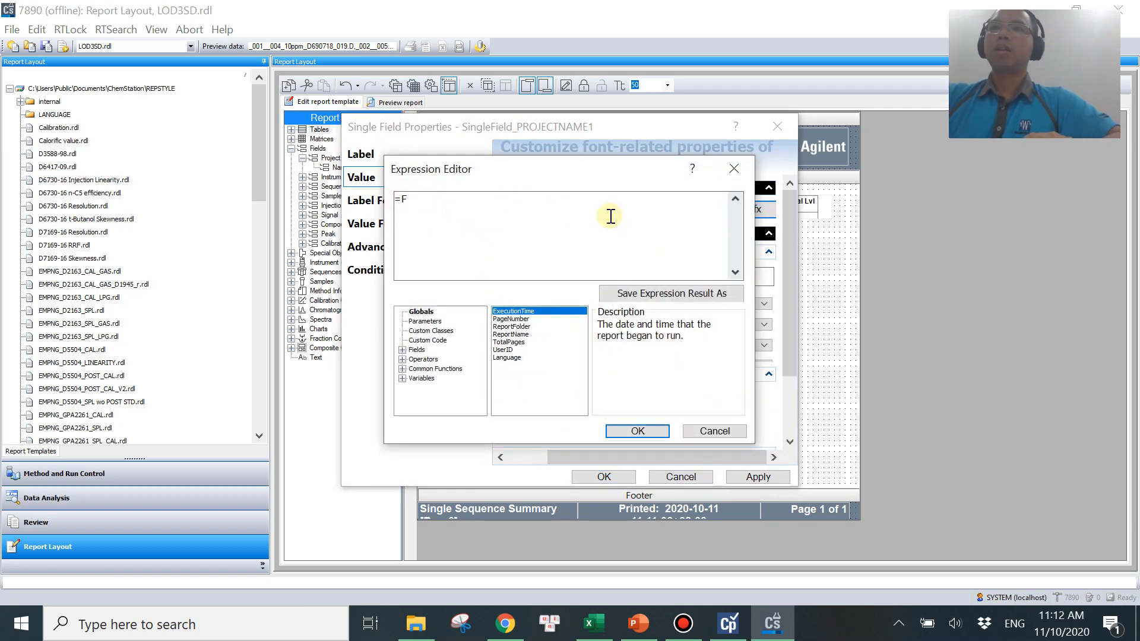
click(402, 378)
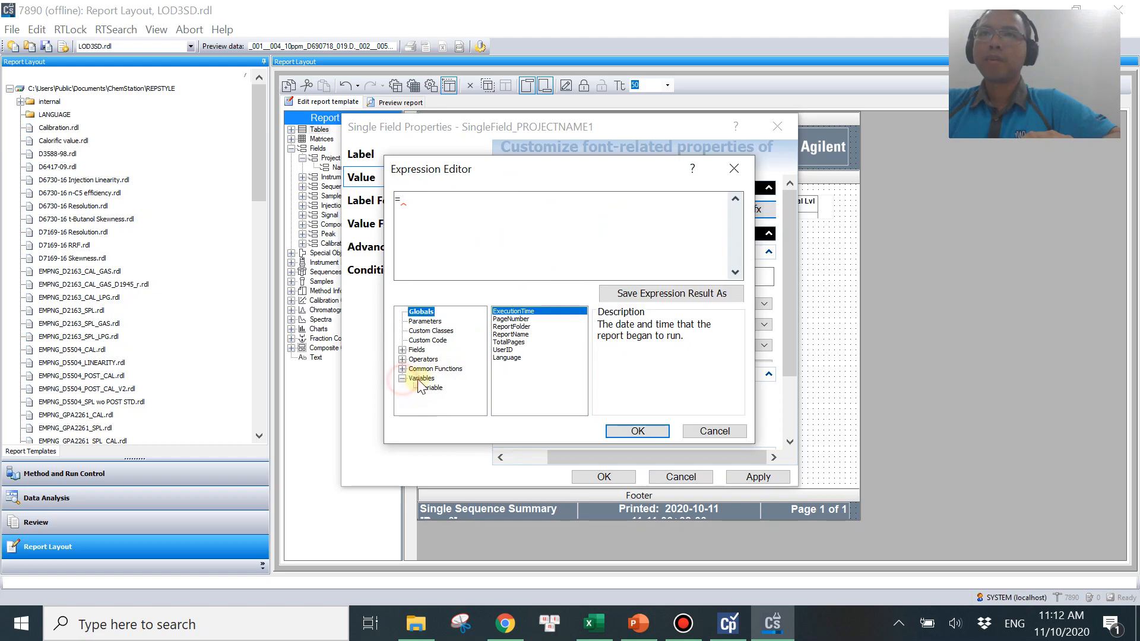
click(434, 388)
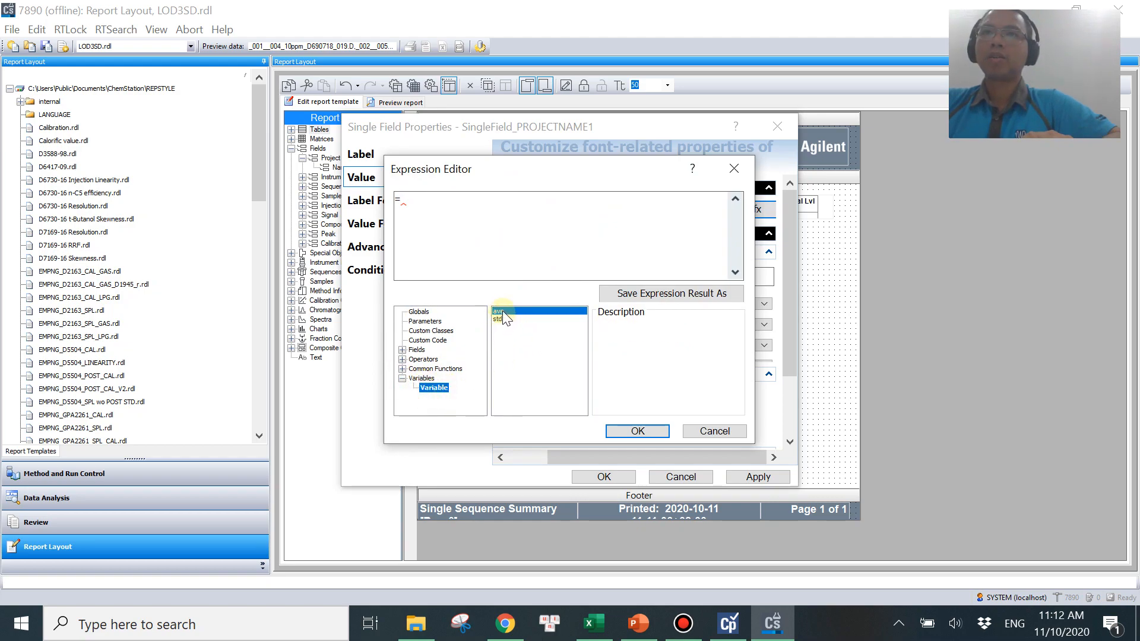
double_click(503, 311)
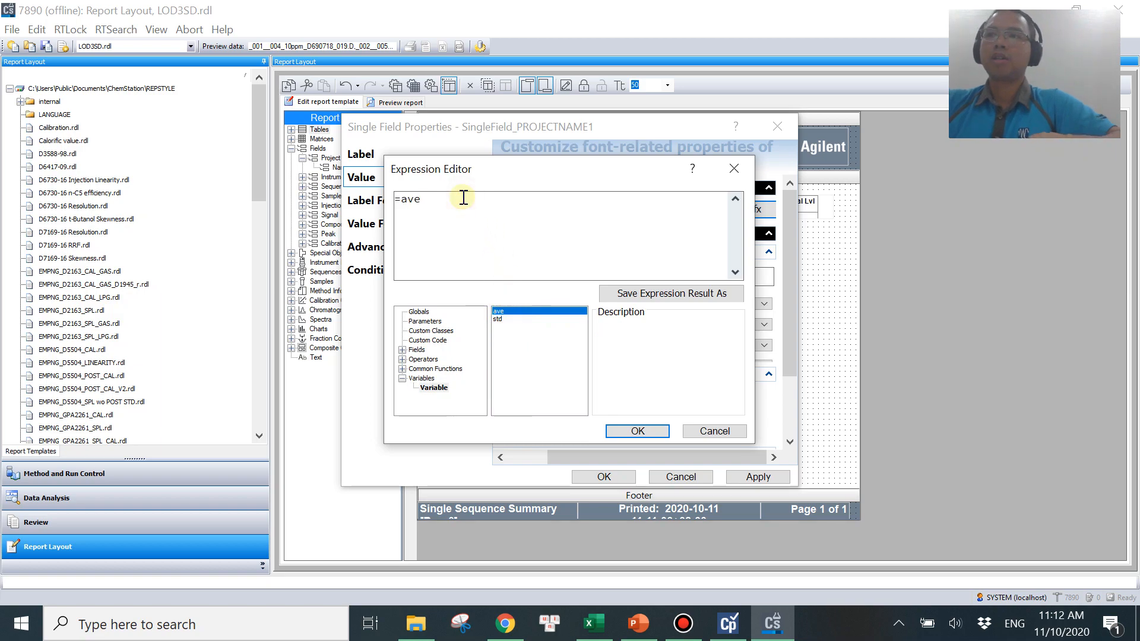
text(+3*)
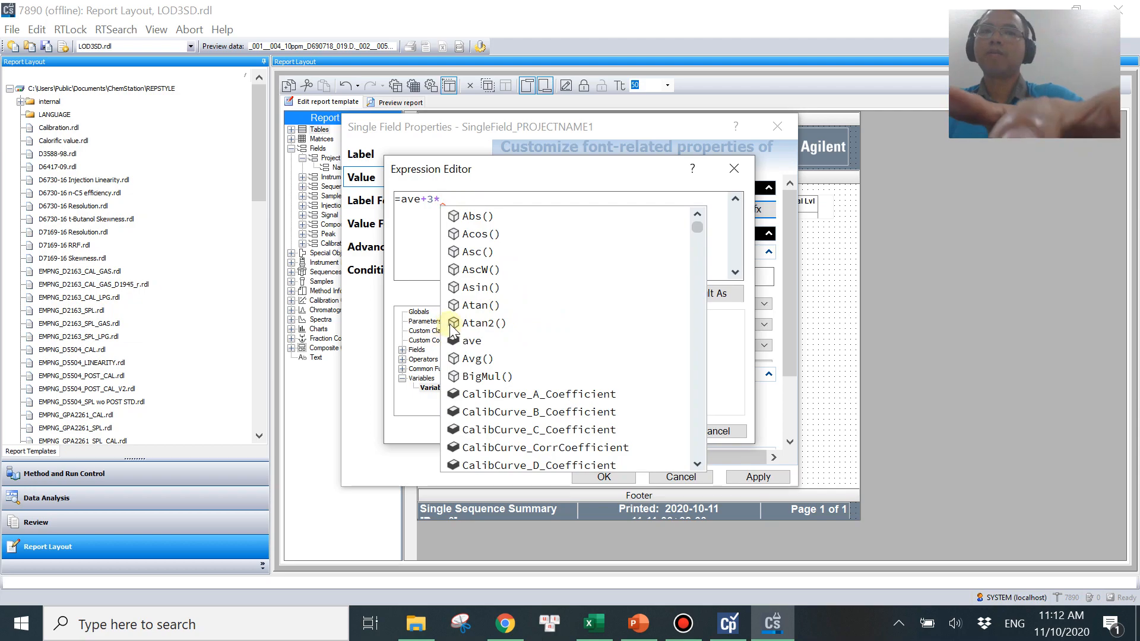
click(502, 319)
double_click(503, 319)
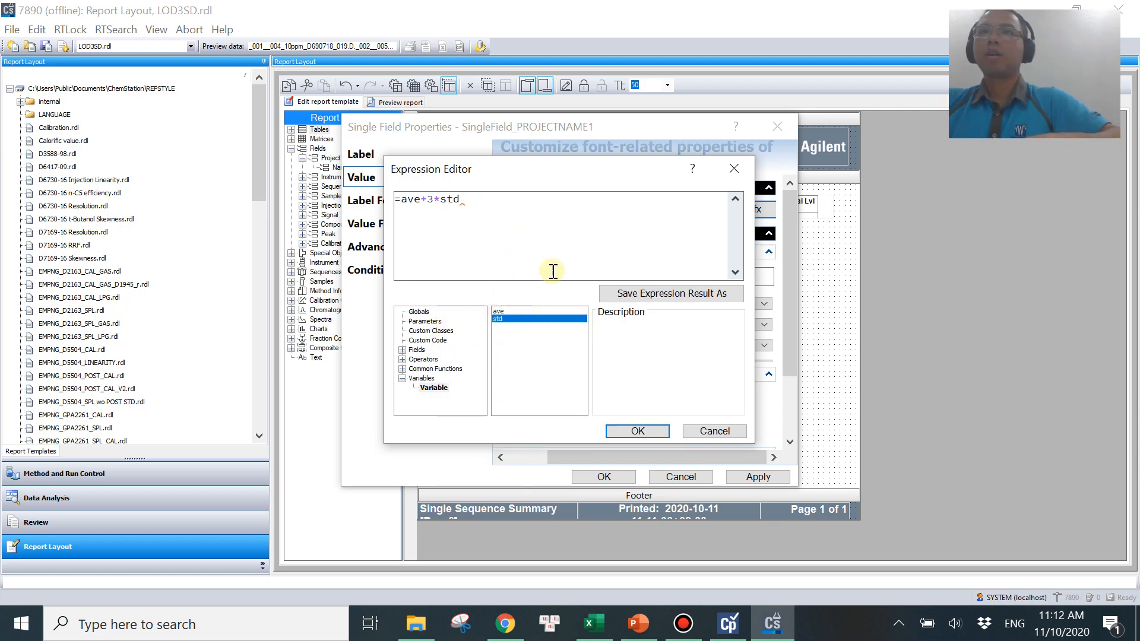
click(637, 431)
Format the field's value as a number rounded to 3 decimal places and apply the properties.
click(394, 223)
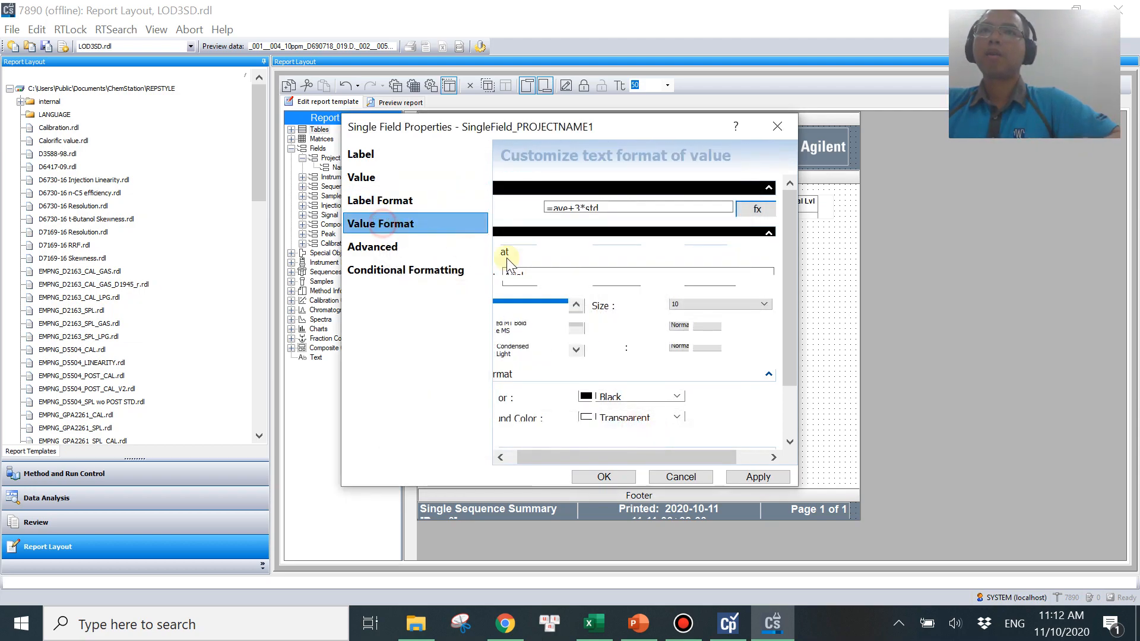
drag(792, 247, 792, 296)
click(656, 330)
click(647, 355)
click(713, 351)
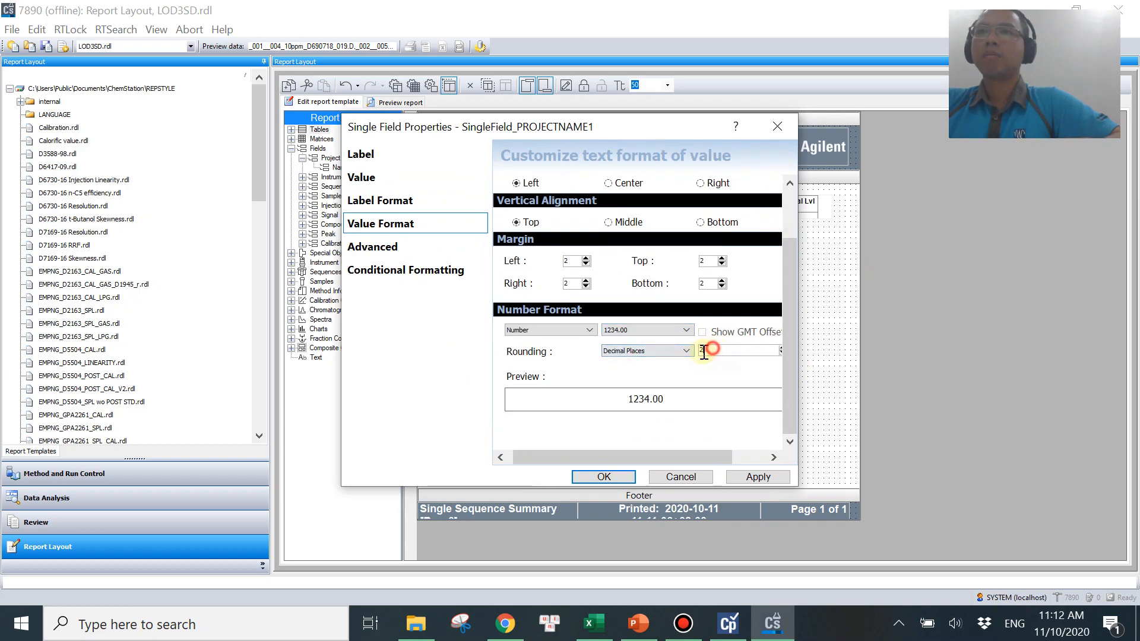
text(3)
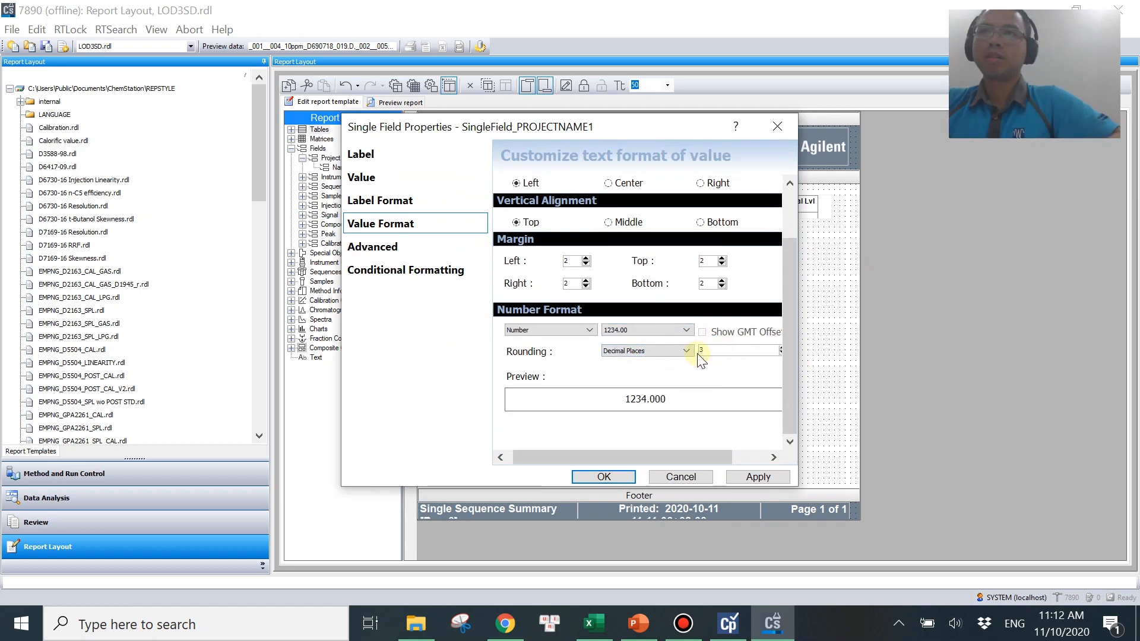
click(606, 475)
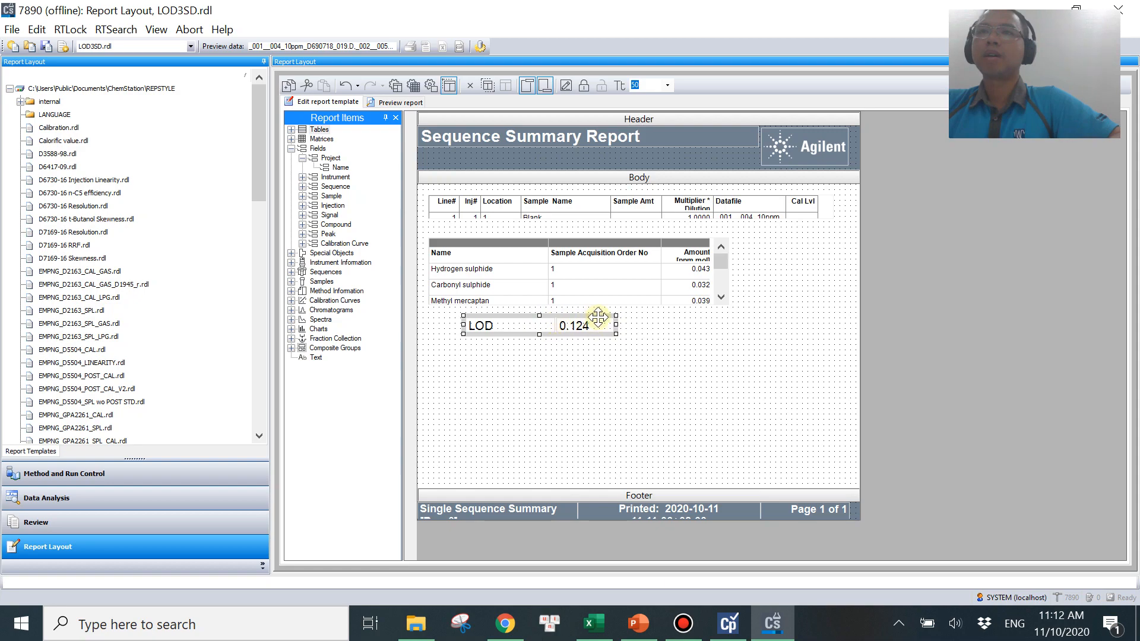
Widen and move the LOD field so its value sits under the Amount column.
drag(555, 324, 593, 324)
drag(616, 324, 701, 324)
drag(593, 324, 686, 315)
click(677, 395)
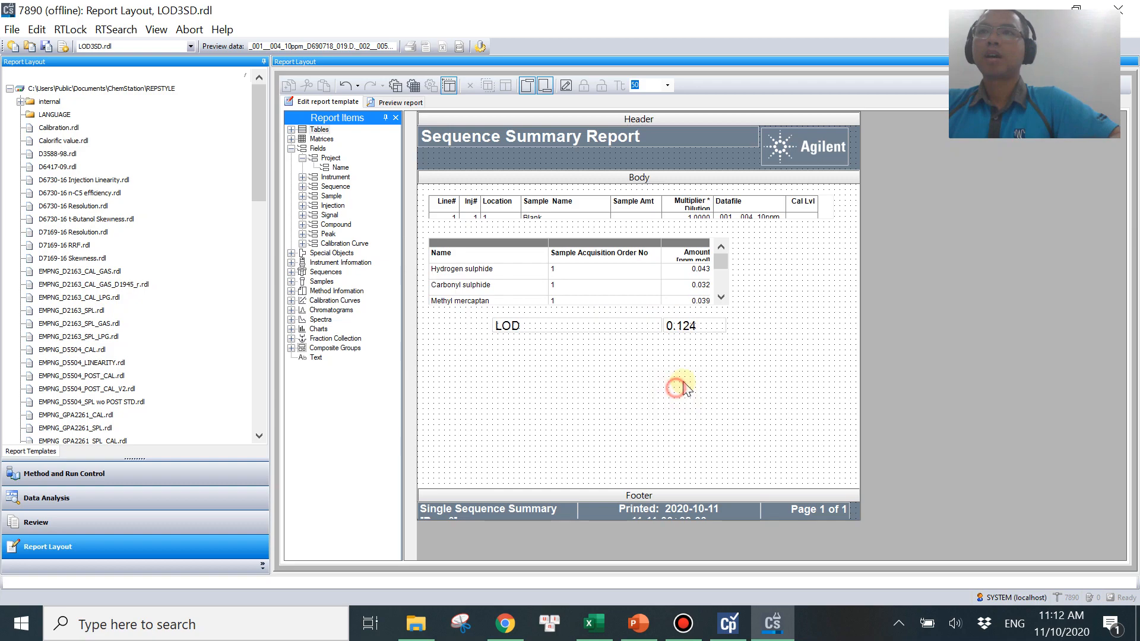
Select the Compound Results table together with the LOD field and group them.
drag(752, 348, 418, 225)
click(437, 251)
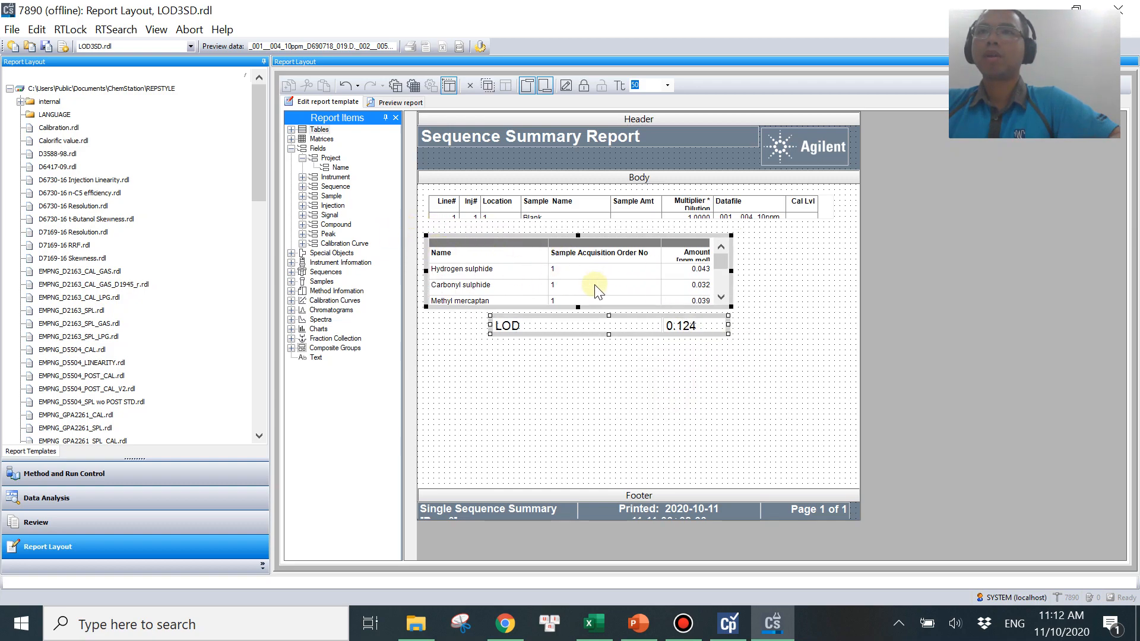
right_click(596, 285)
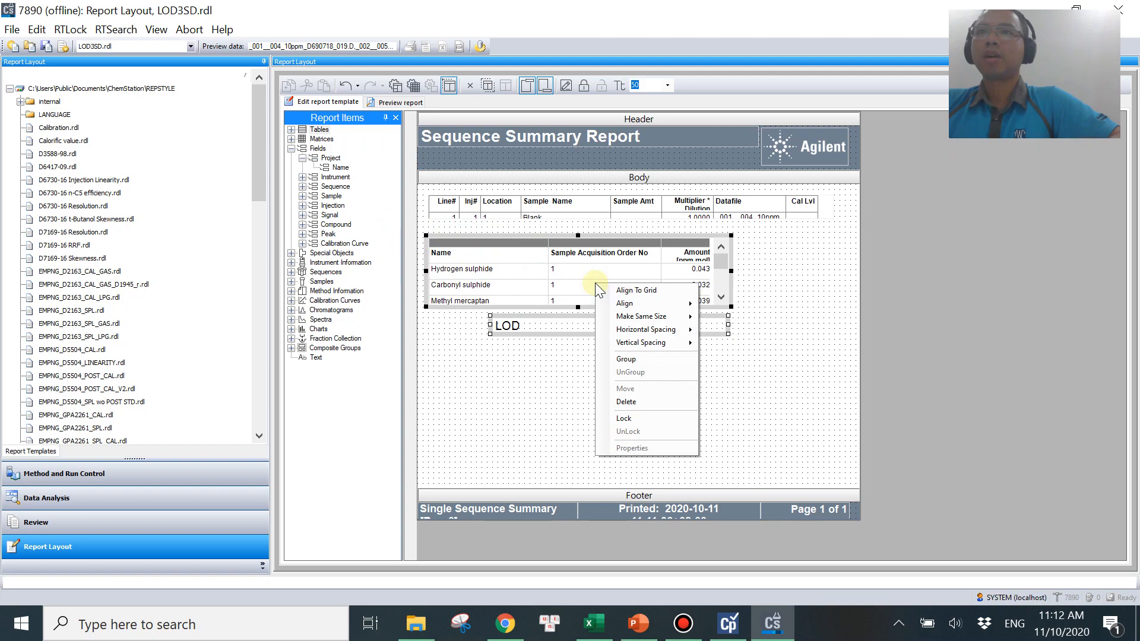
click(632, 359)
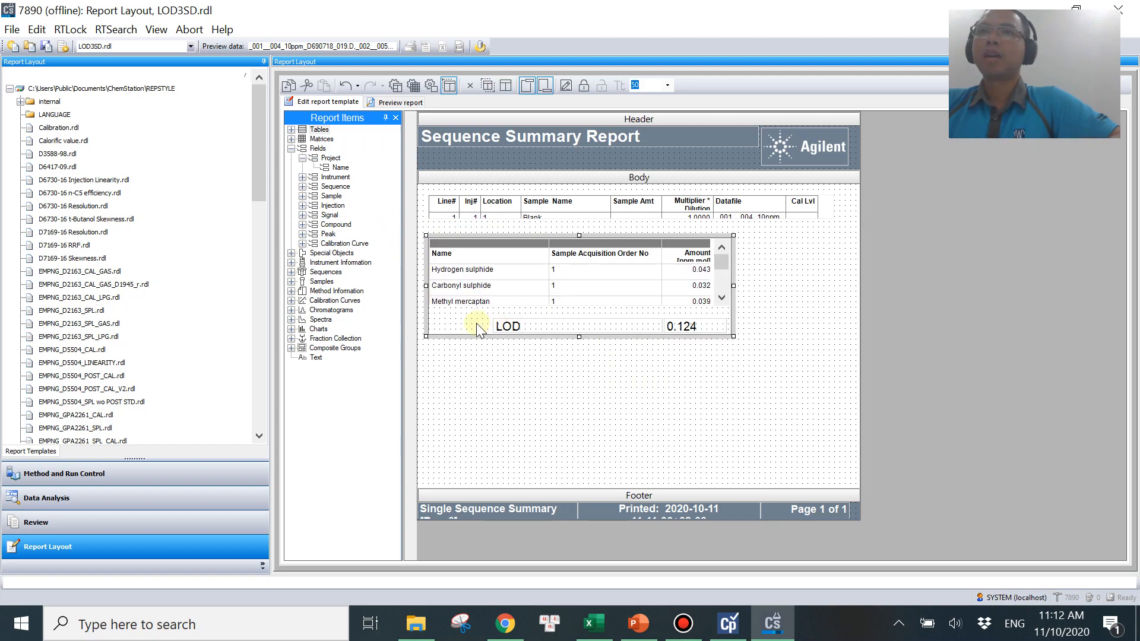
Set the composite group to repeat for each Compound Name.
right_click(453, 324)
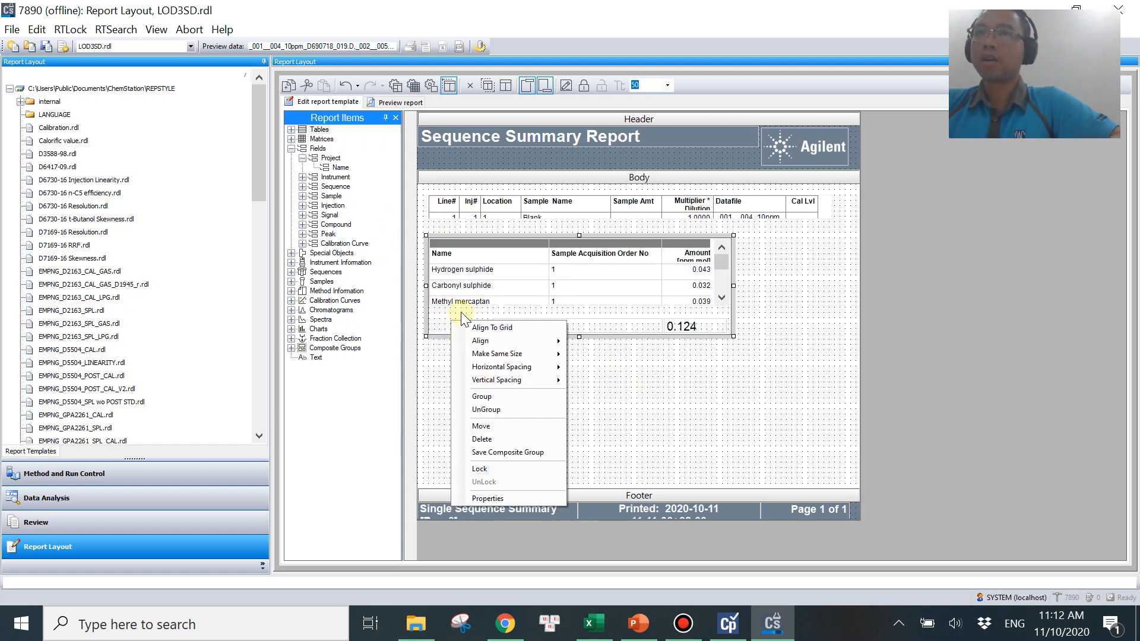
click(491, 499)
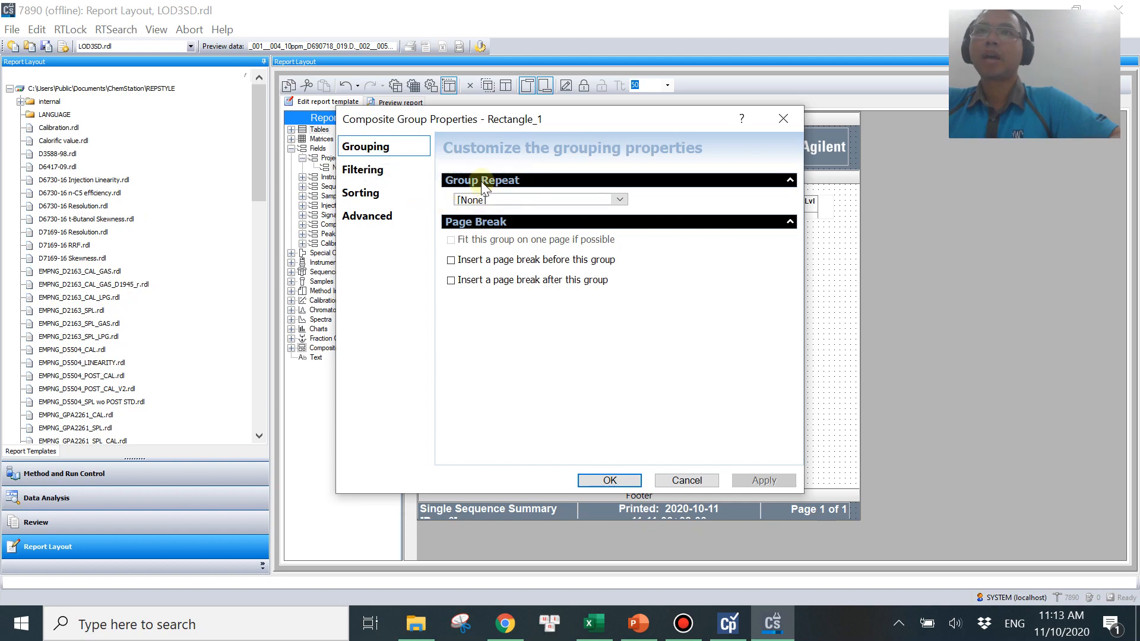
click(517, 200)
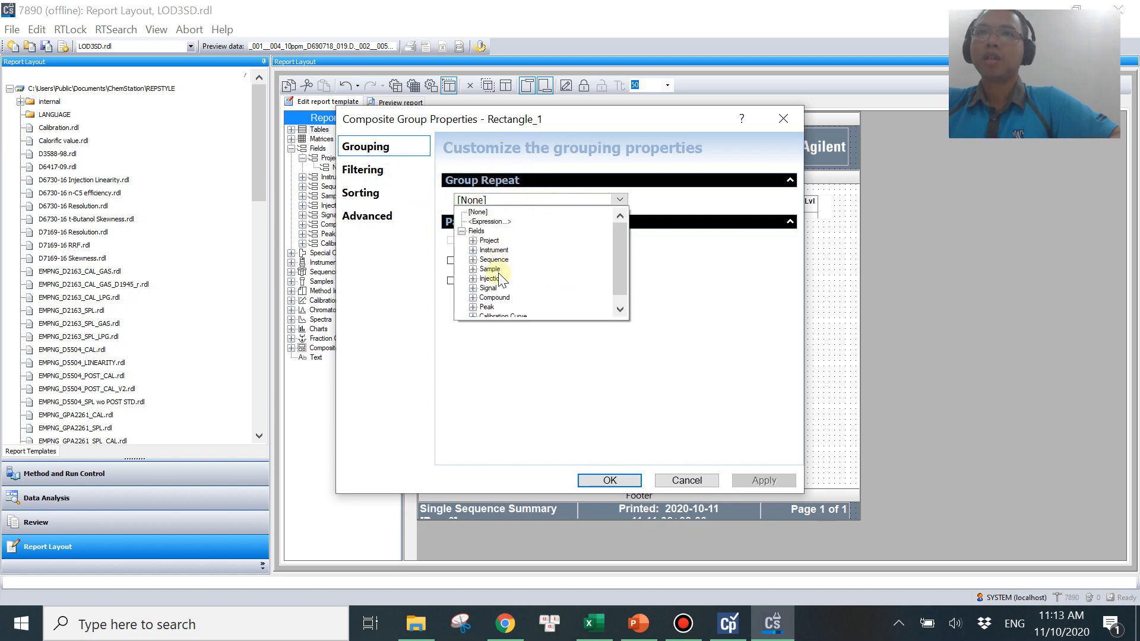
double_click(504, 300)
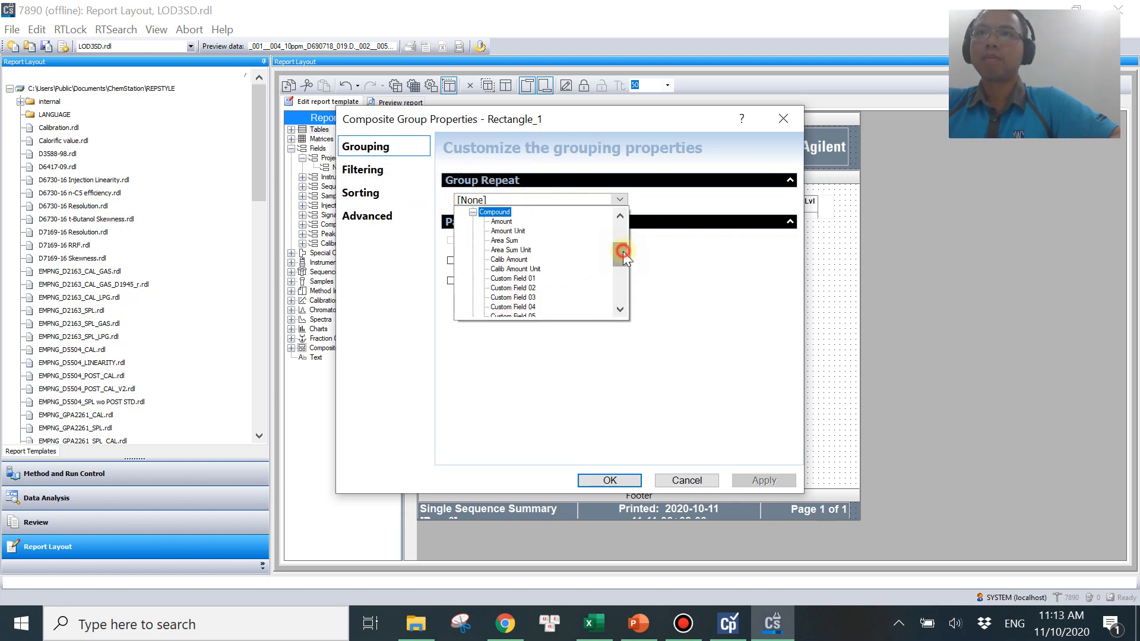
drag(622, 252, 622, 280)
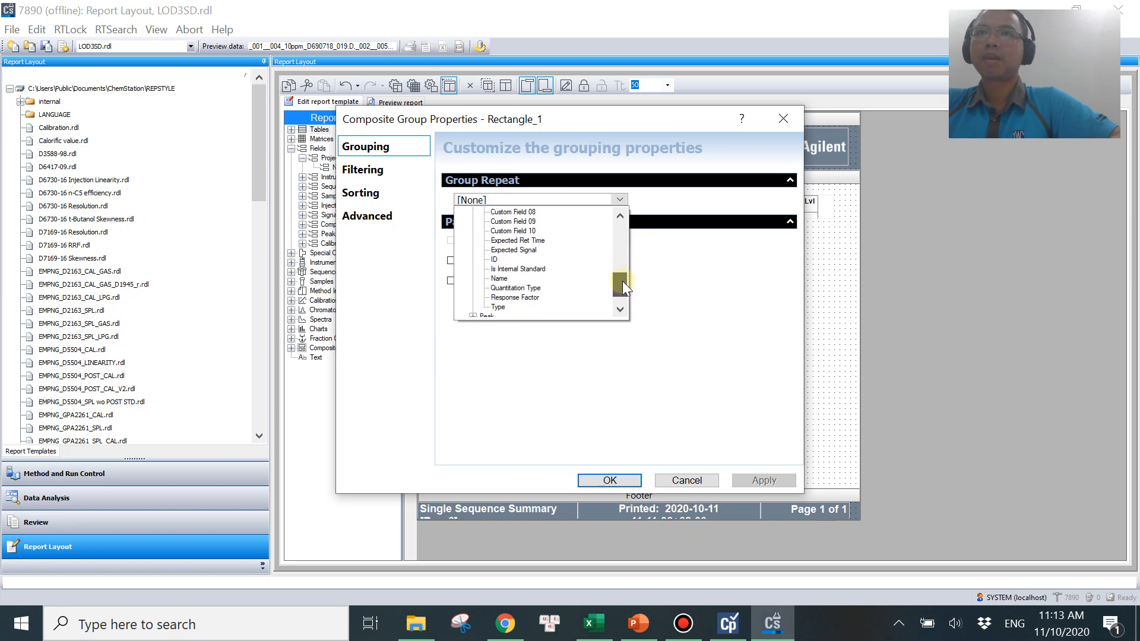
click(509, 280)
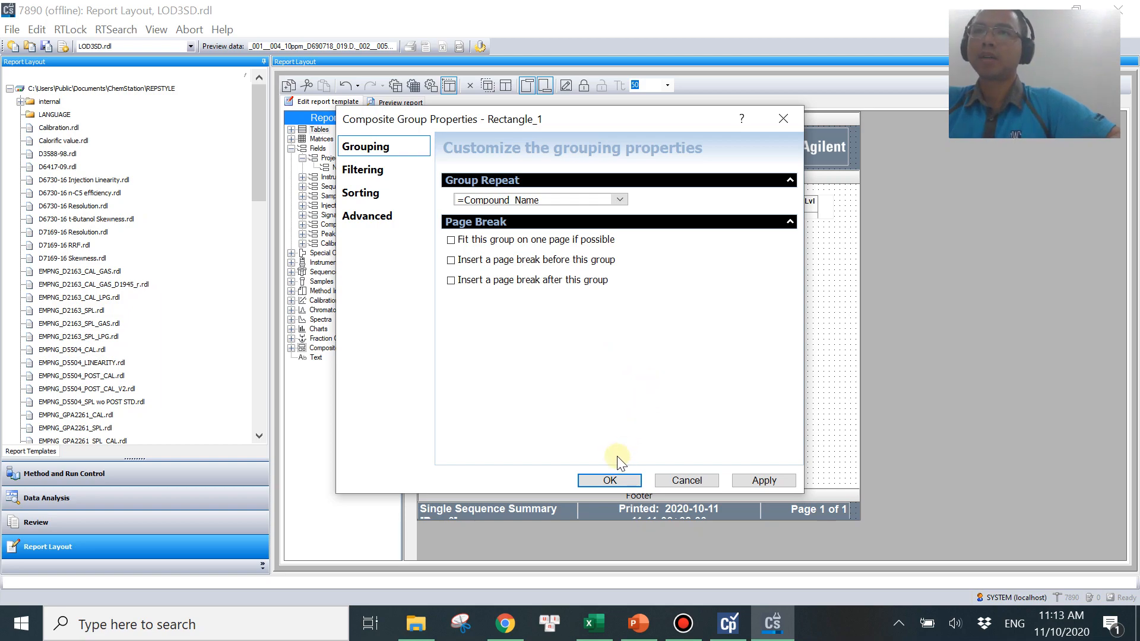
click(610, 481)
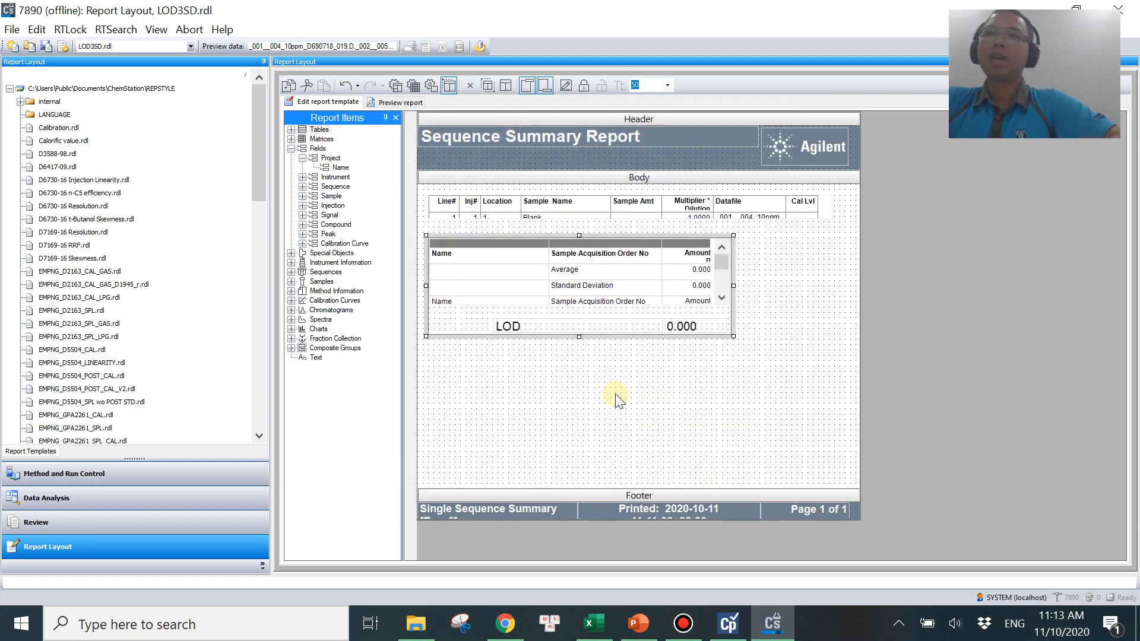
Preview the report and page through each compound's average, standard deviation and LOD rows.
click(397, 104)
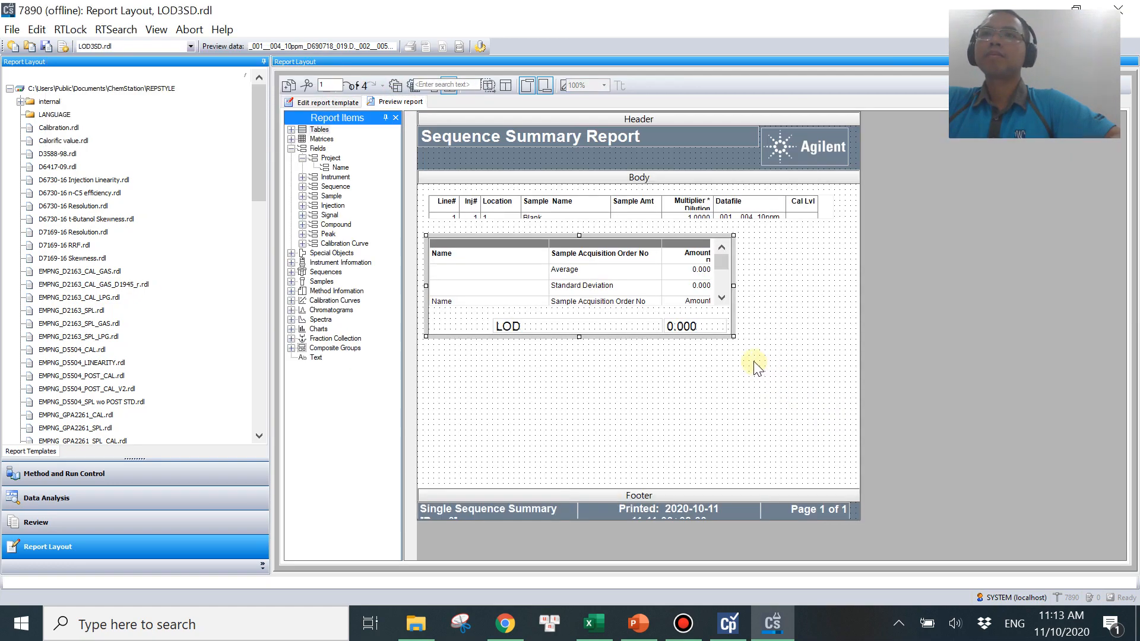
scroll(948, 407, down, 3)
scroll(949, 408, up, 1)
scroll(948, 407, down, 1)
scroll(772, 279, up, 2)
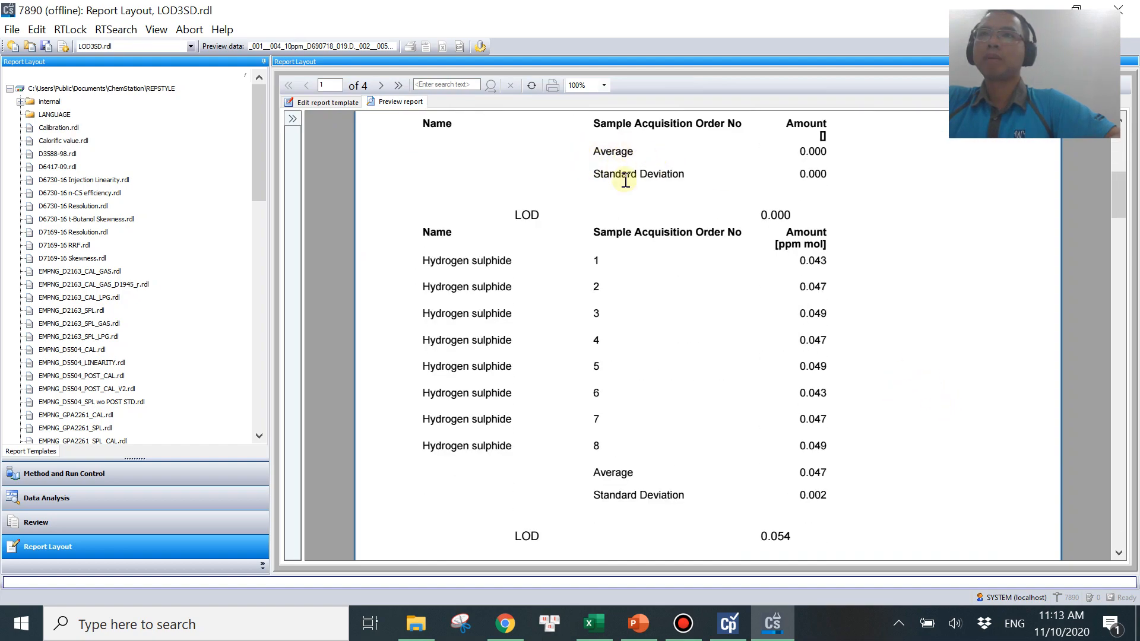
drag(1117, 205, 1116, 221)
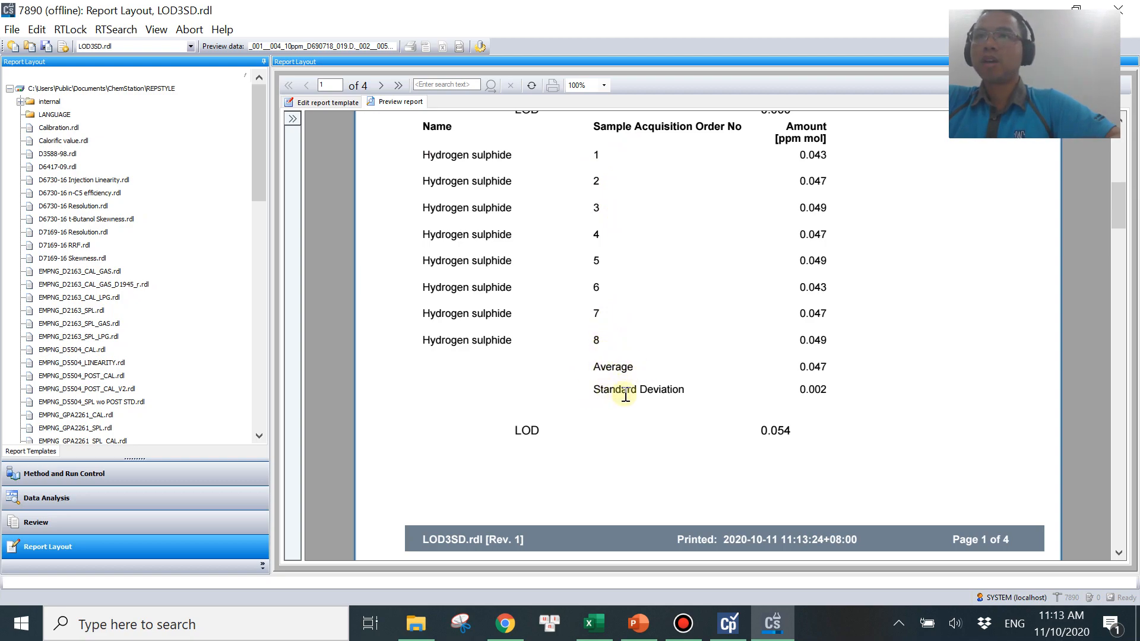
drag(764, 431, 817, 438)
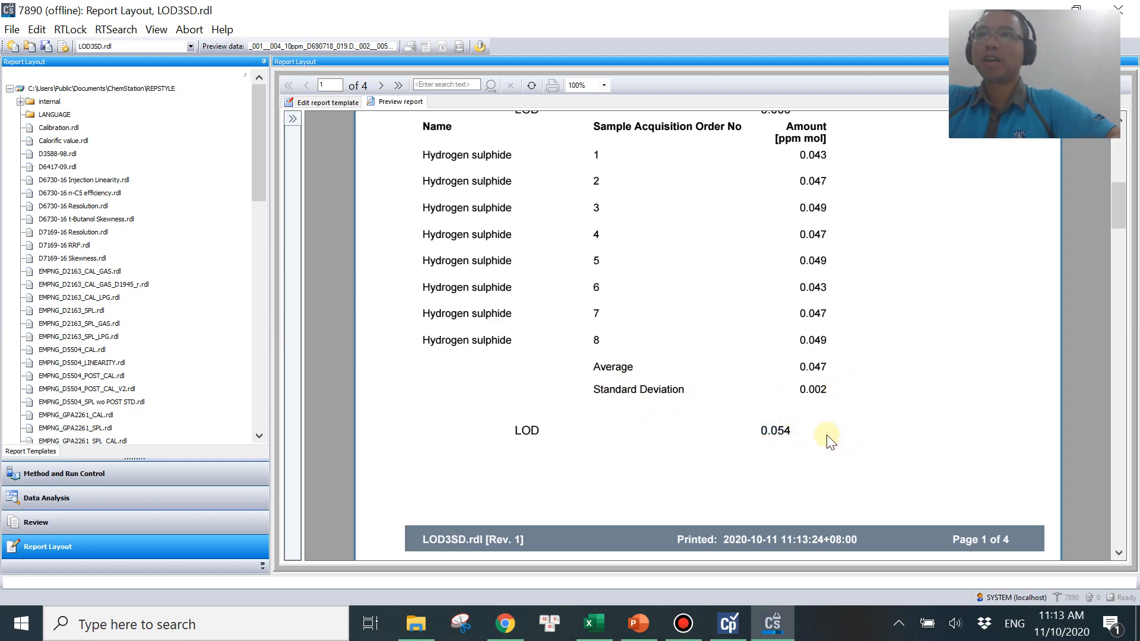
drag(1114, 224, 1121, 293)
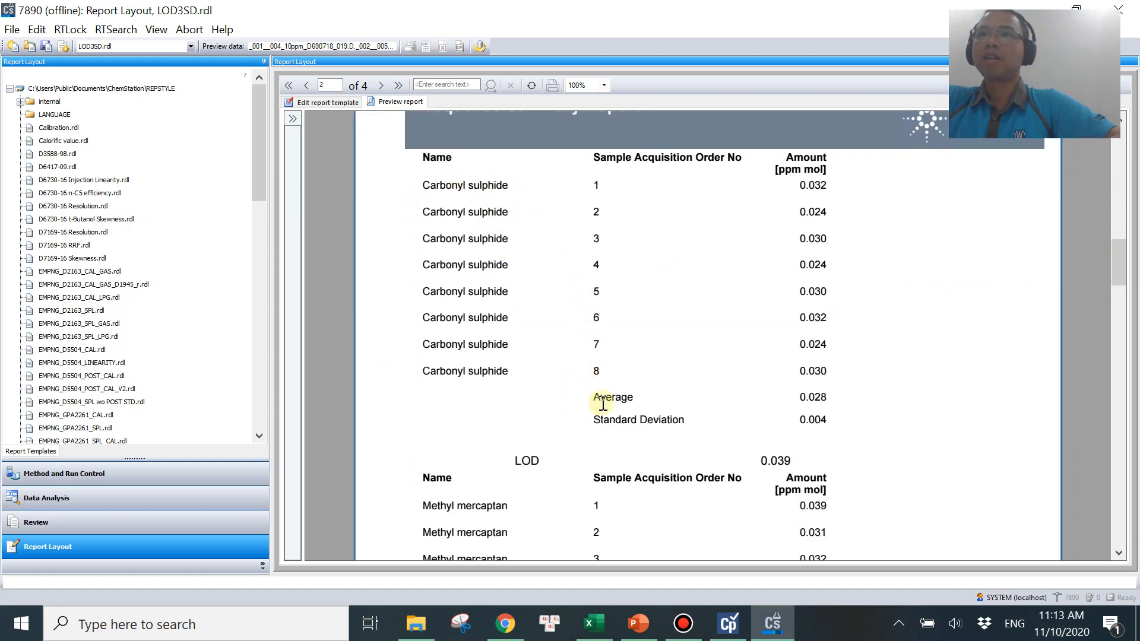
drag(1119, 262, 1107, 300)
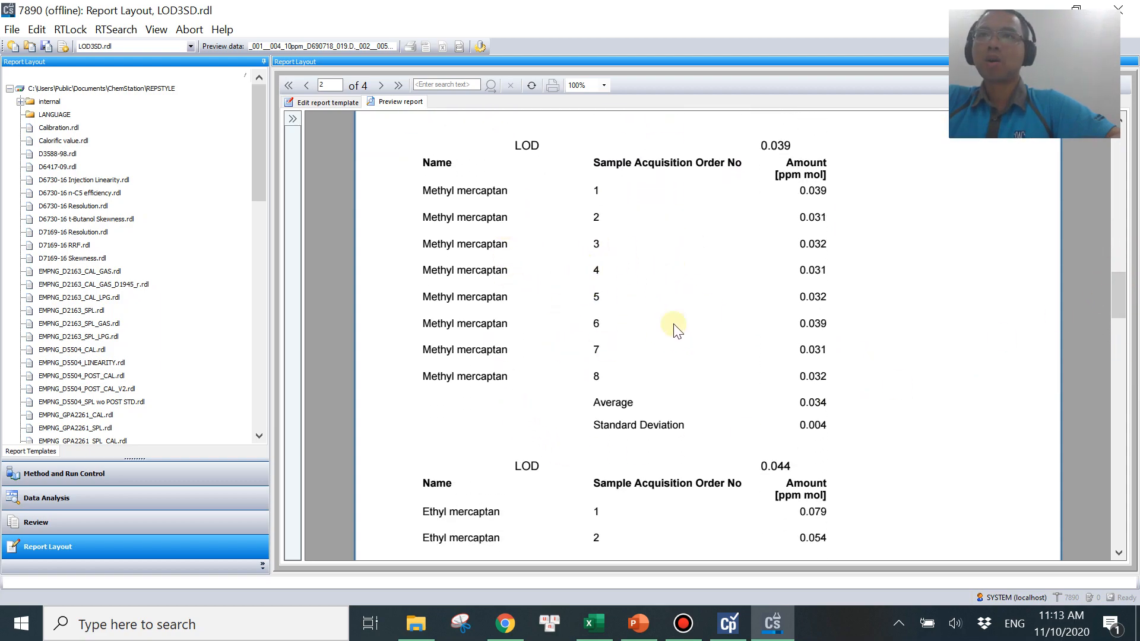
scroll(930, 364, down, 2)
scroll(927, 363, down, 3)
scroll(873, 415, down, 3)
scroll(872, 419, down, 3)
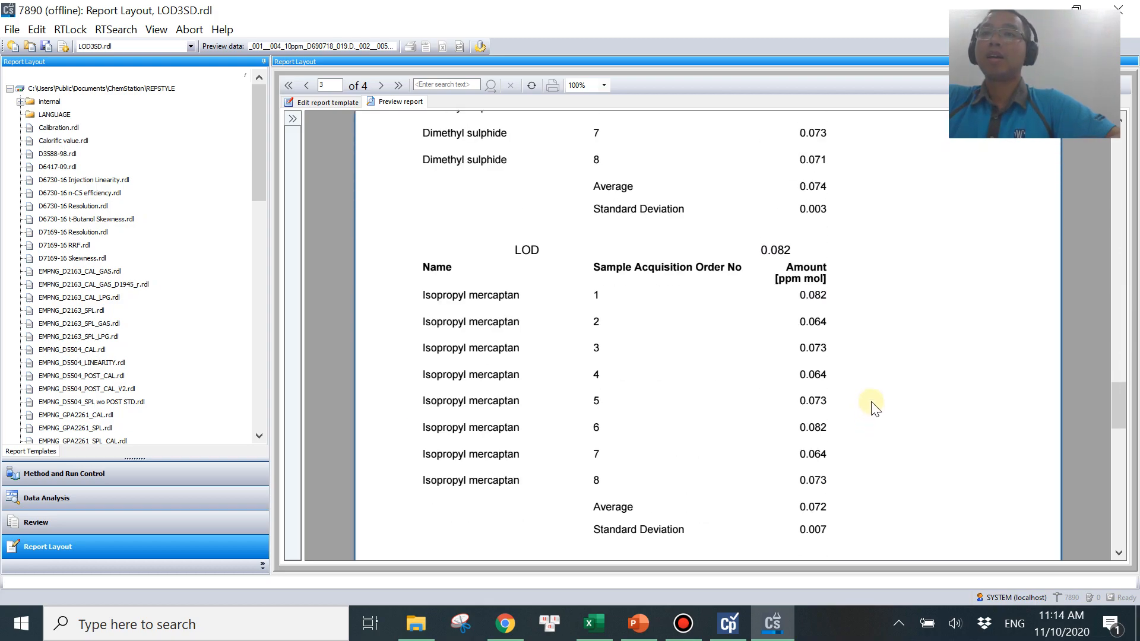
scroll(873, 398, down, 6)
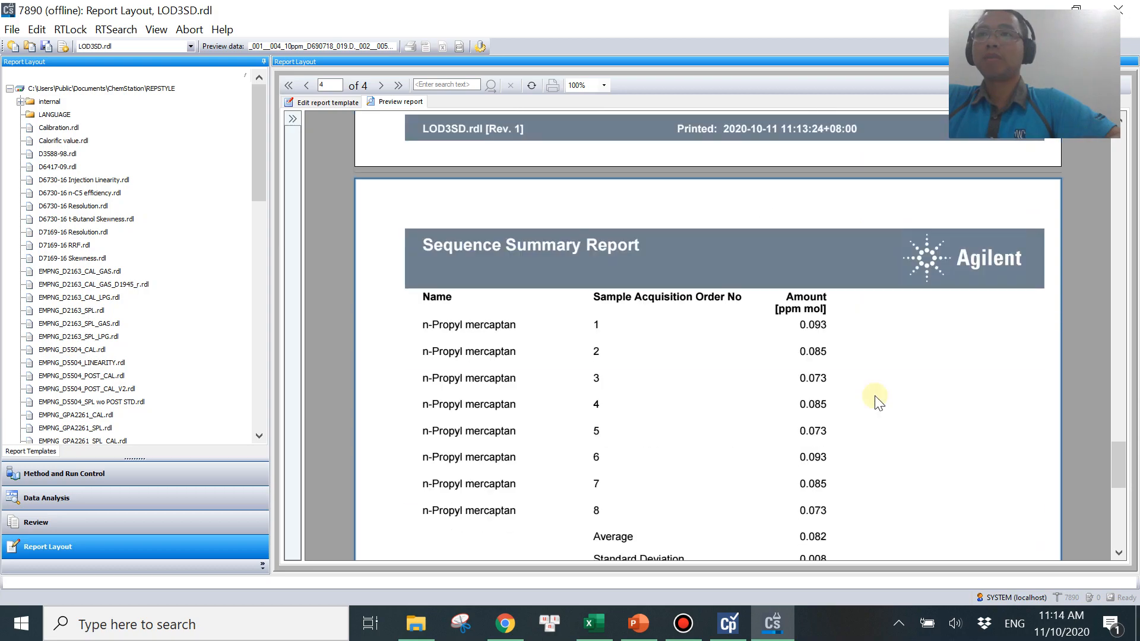
scroll(873, 397, up, 6)
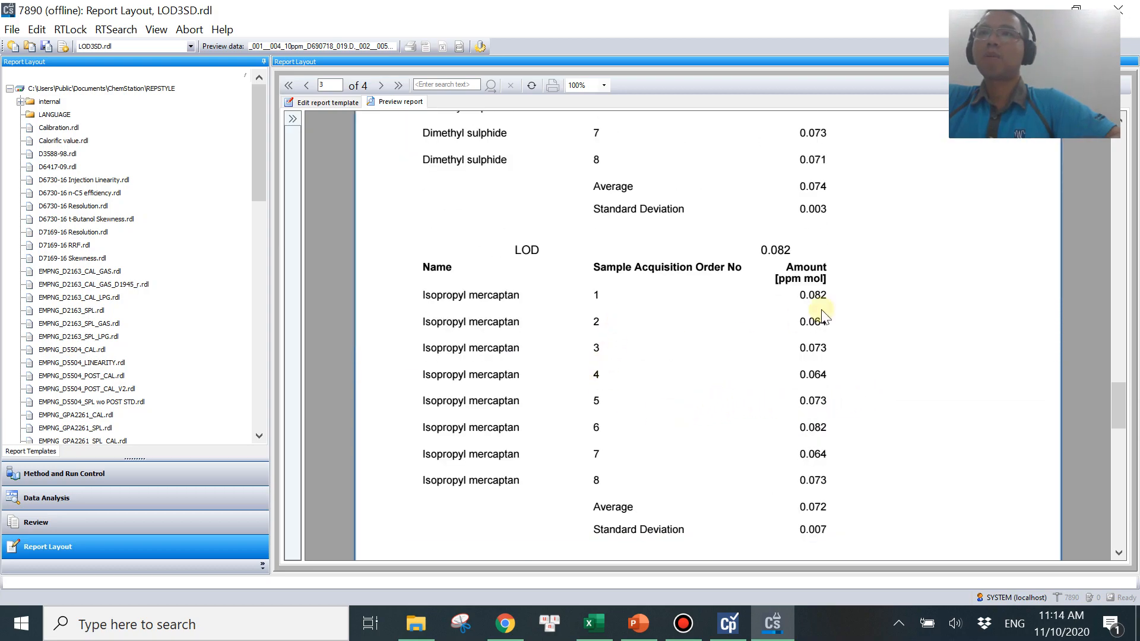
Set the LOD field's label to the expression ='LOD of ' & compound_name so it names each compound.
scroll(705, 397, up, 10)
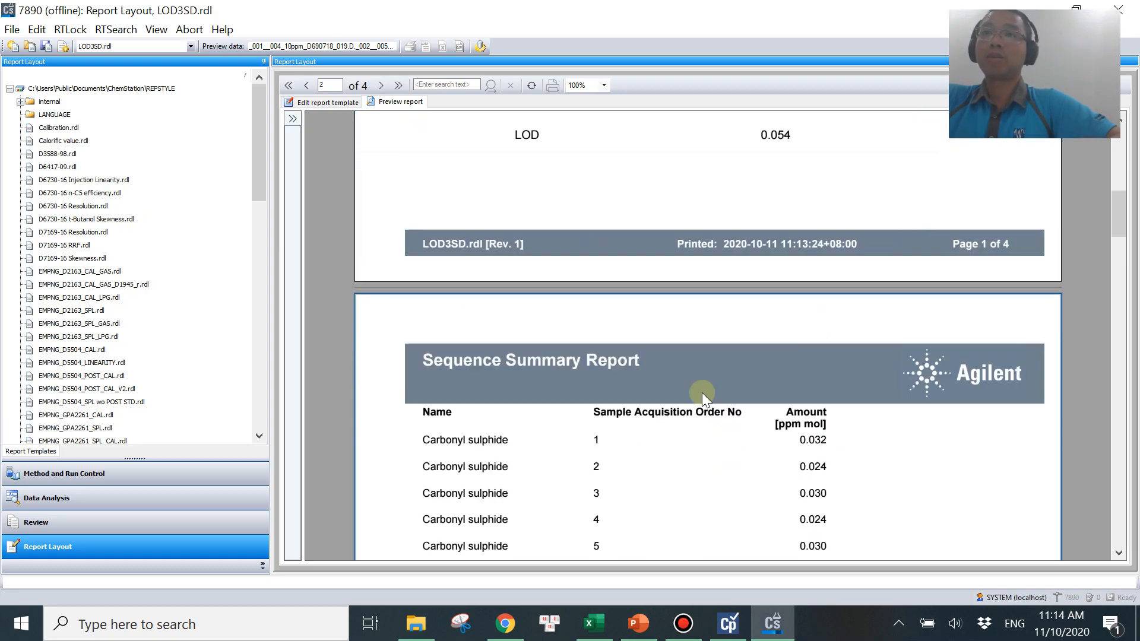
scroll(705, 397, up, 6)
scroll(700, 395, down, 5)
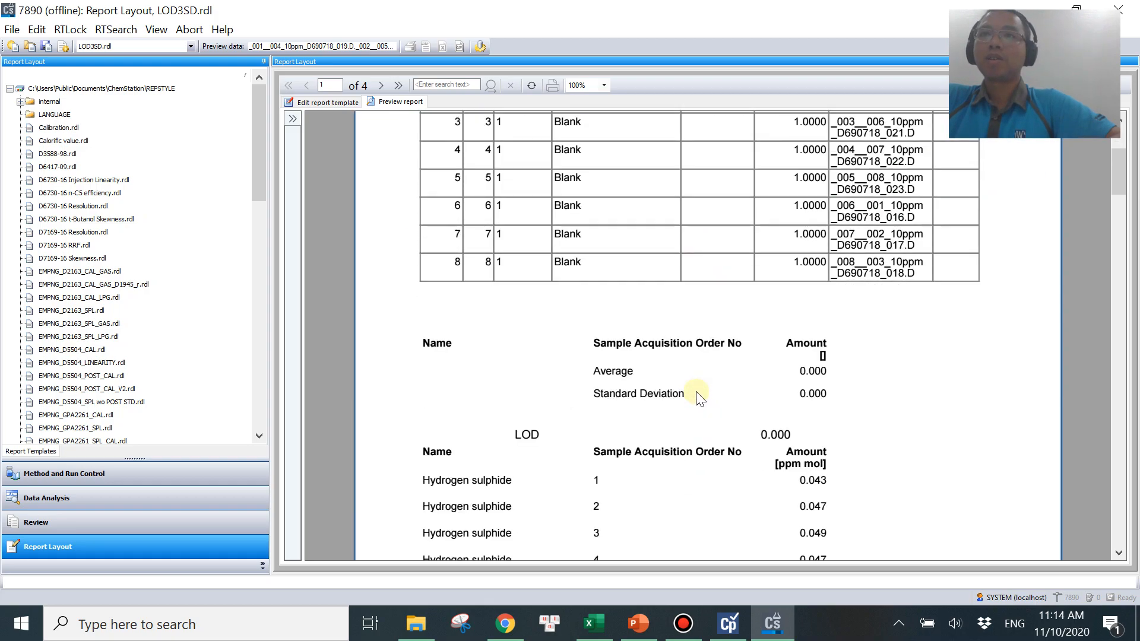
scroll(596, 301, down, 3)
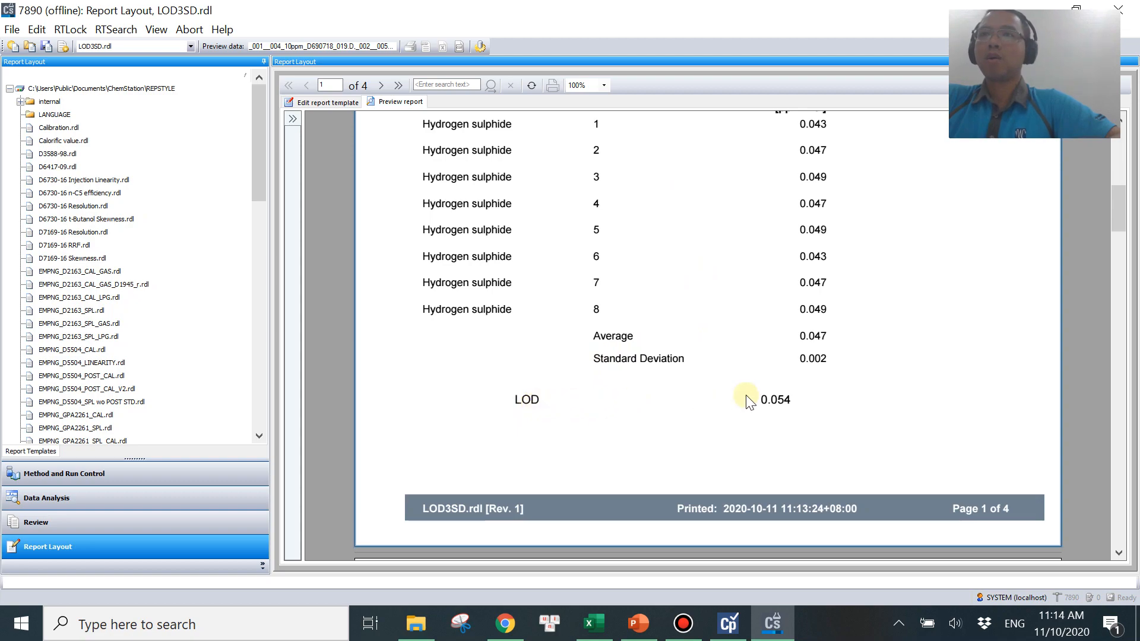
click(321, 104)
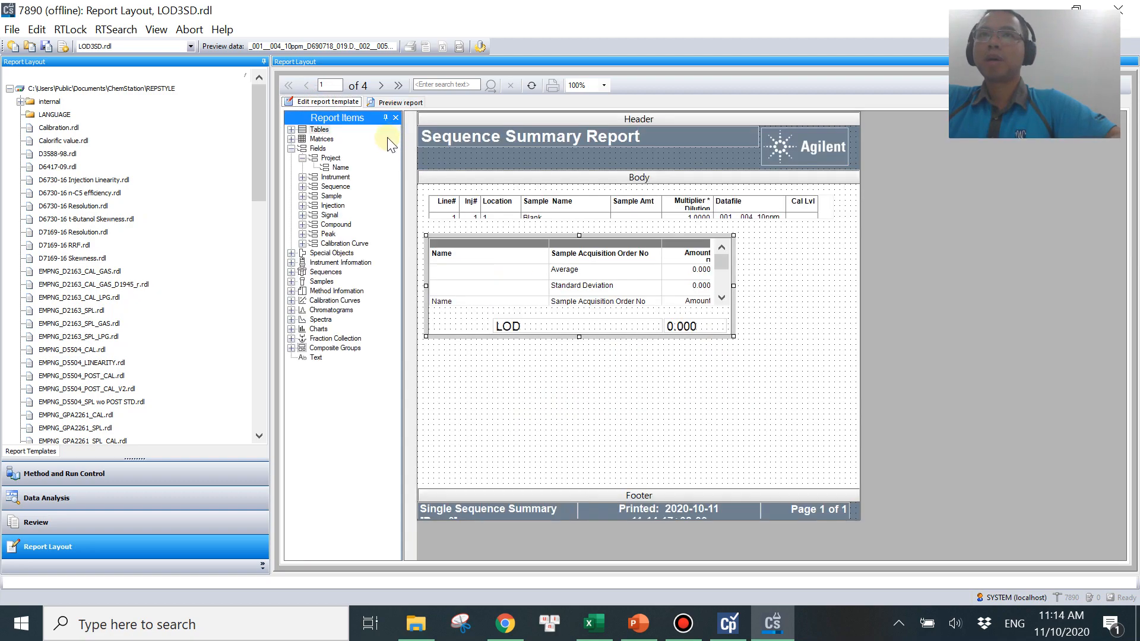
right_click(589, 326)
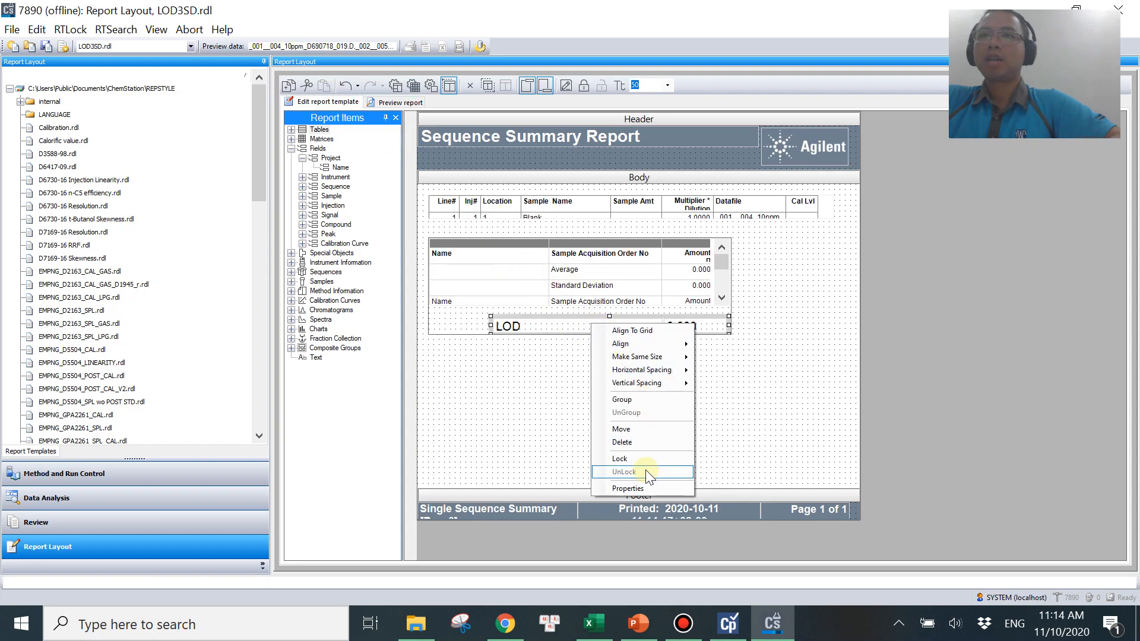
click(643, 487)
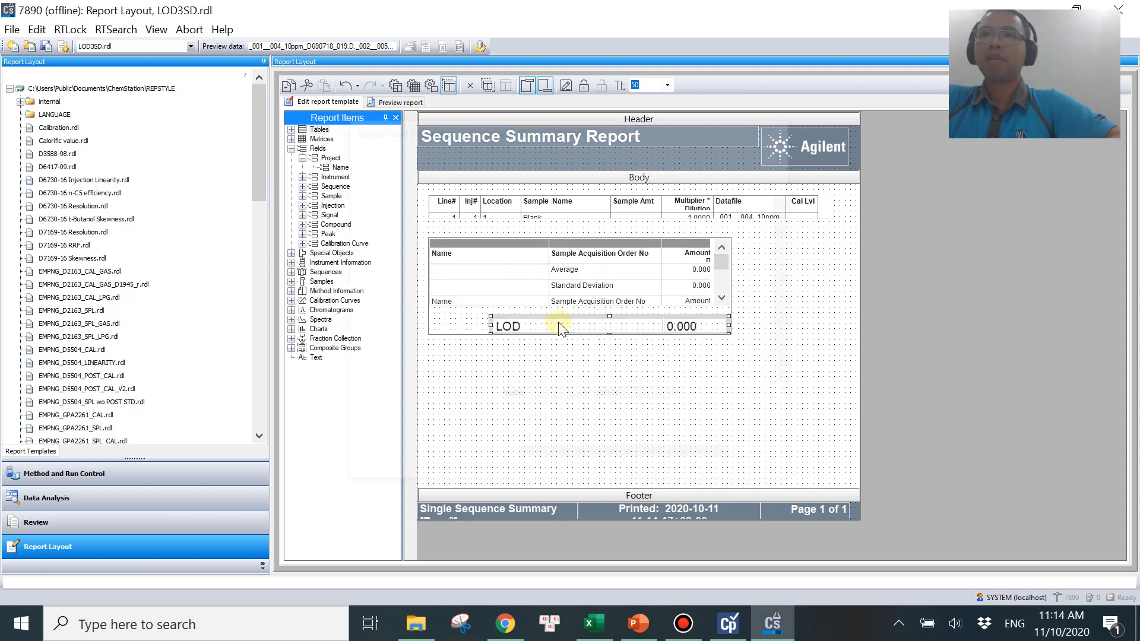
click(366, 153)
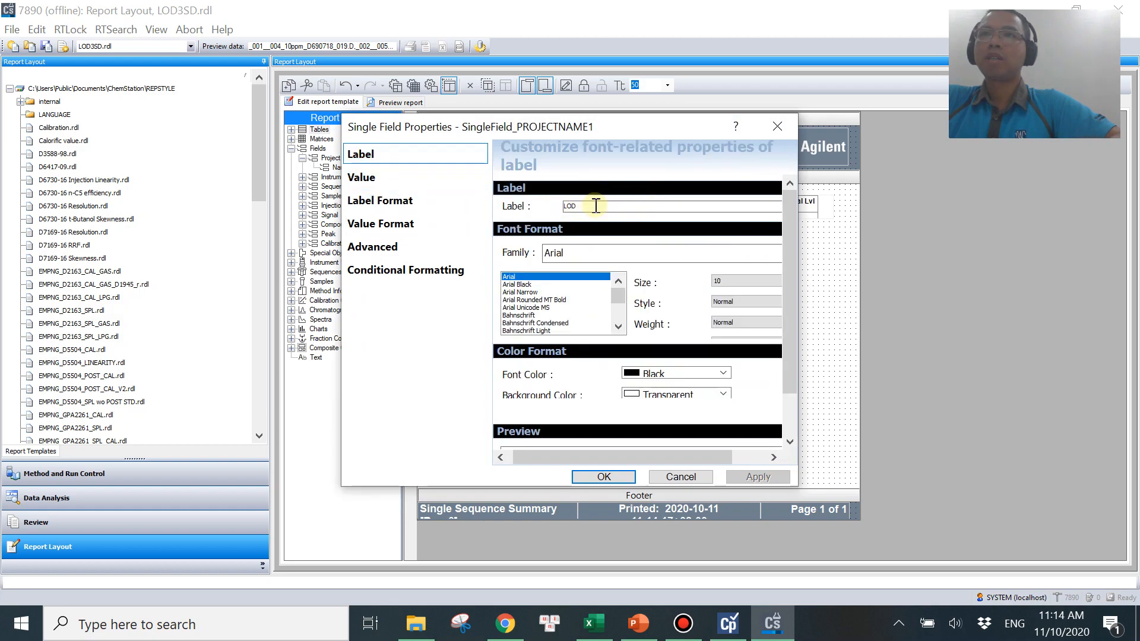
double_click(593, 205)
text(=)
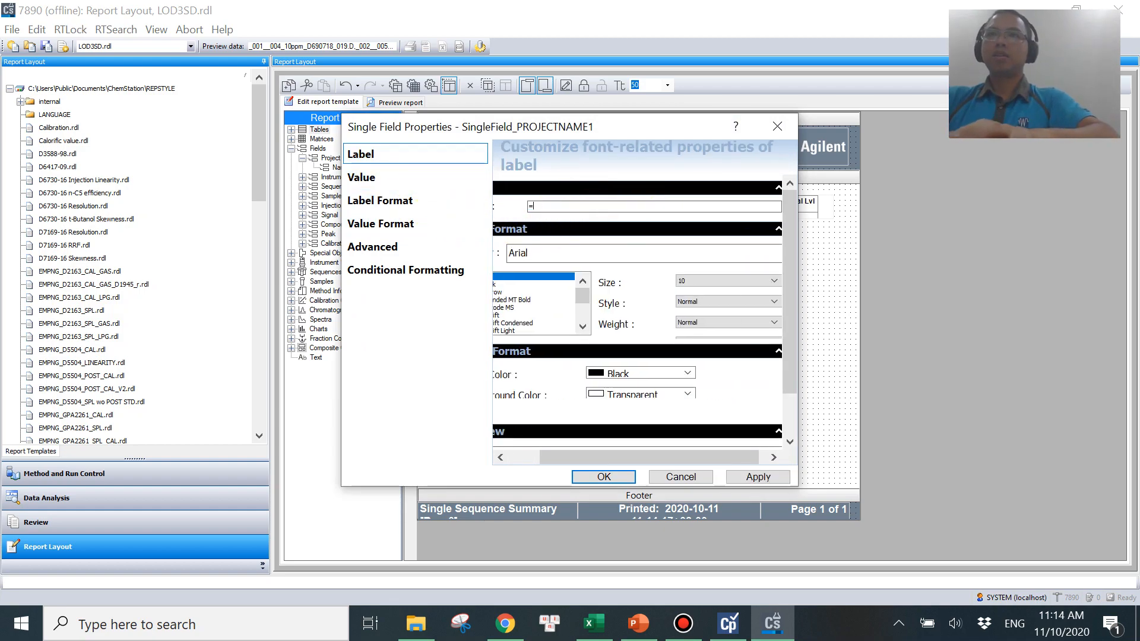
text('LOD of)
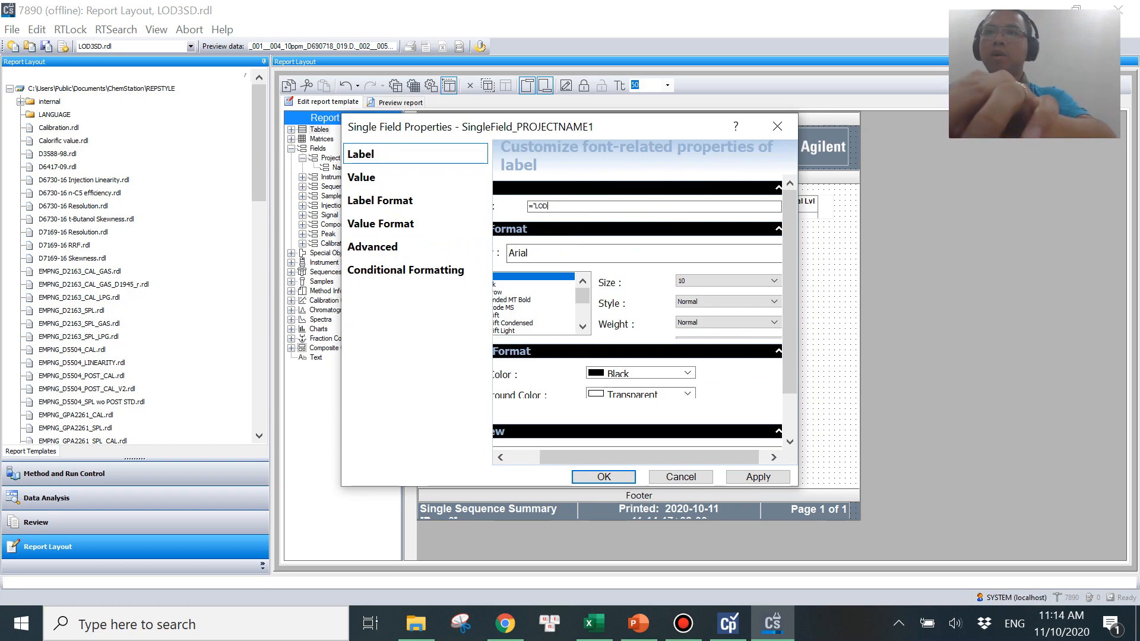
text( ')
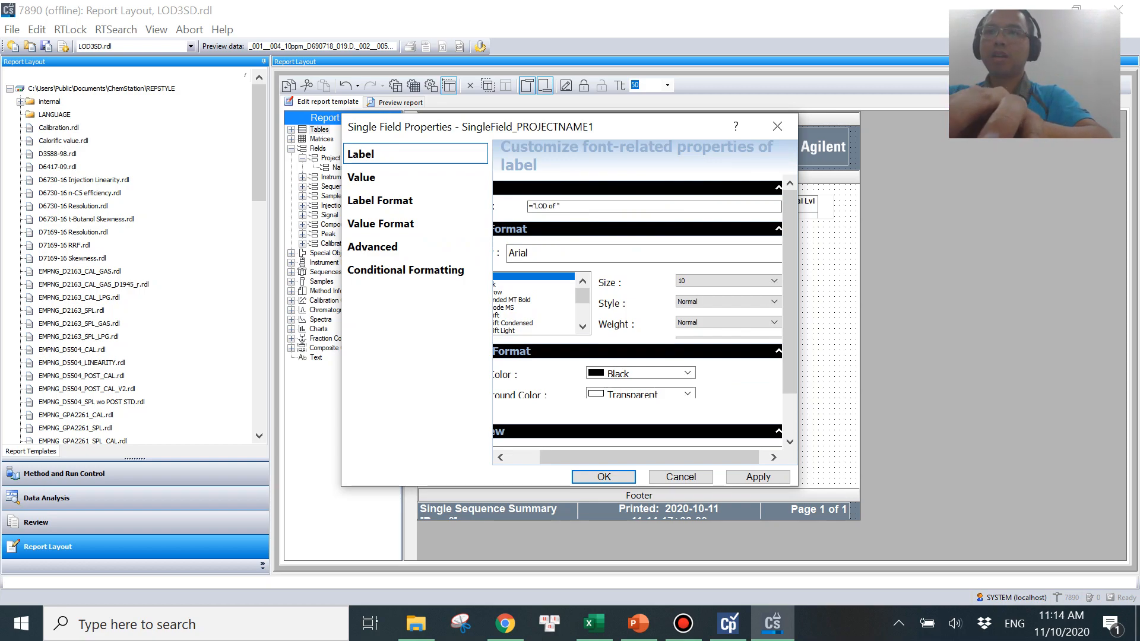
text( & c)
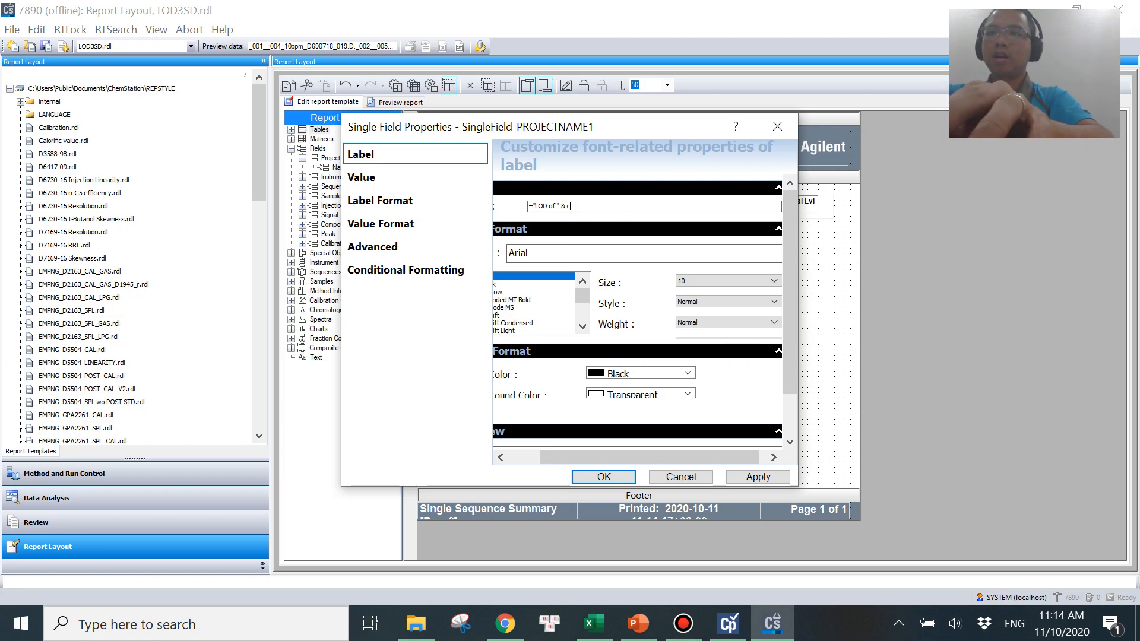
text(ompound_name)
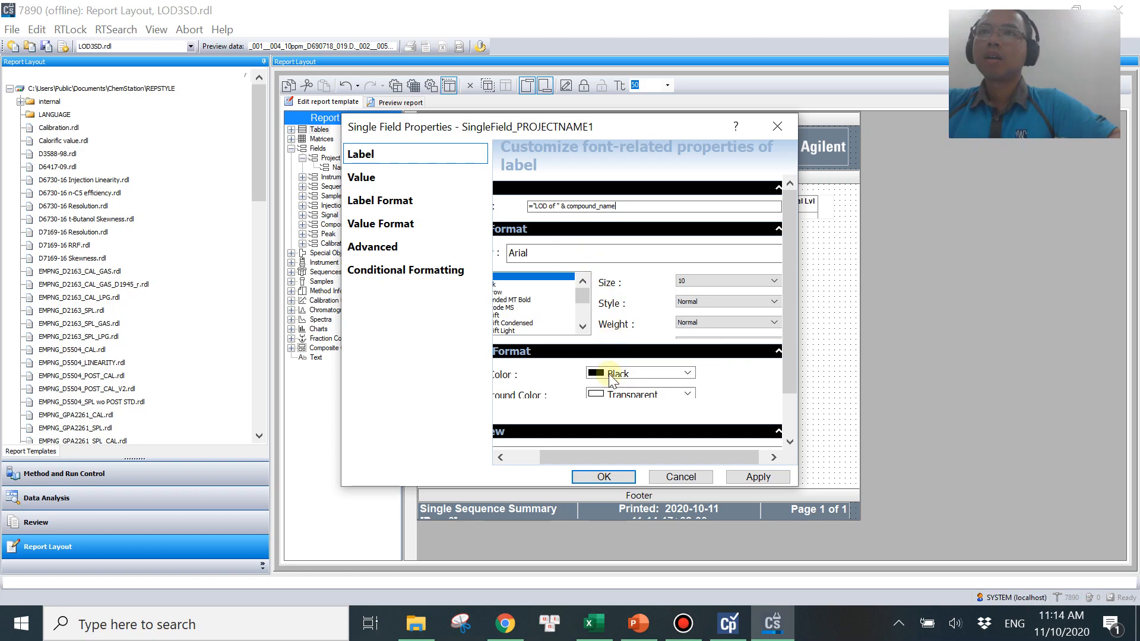
click(593, 478)
Preview the report and scroll through each compound's LOD line.
click(399, 104)
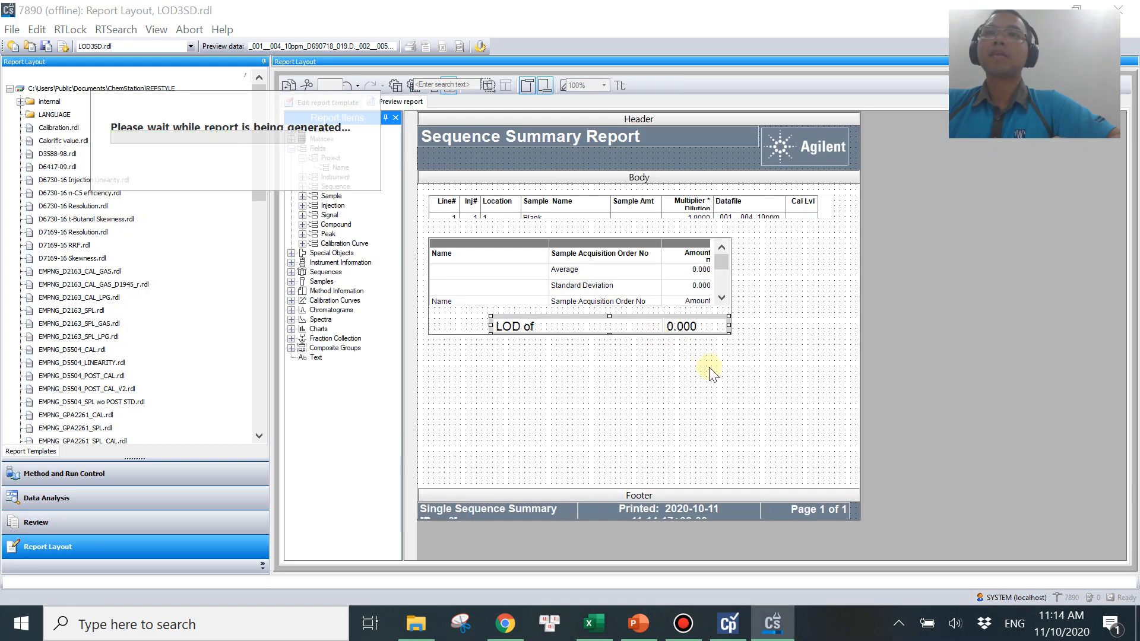
scroll(659, 416, down, 8)
scroll(665, 419, up, 1)
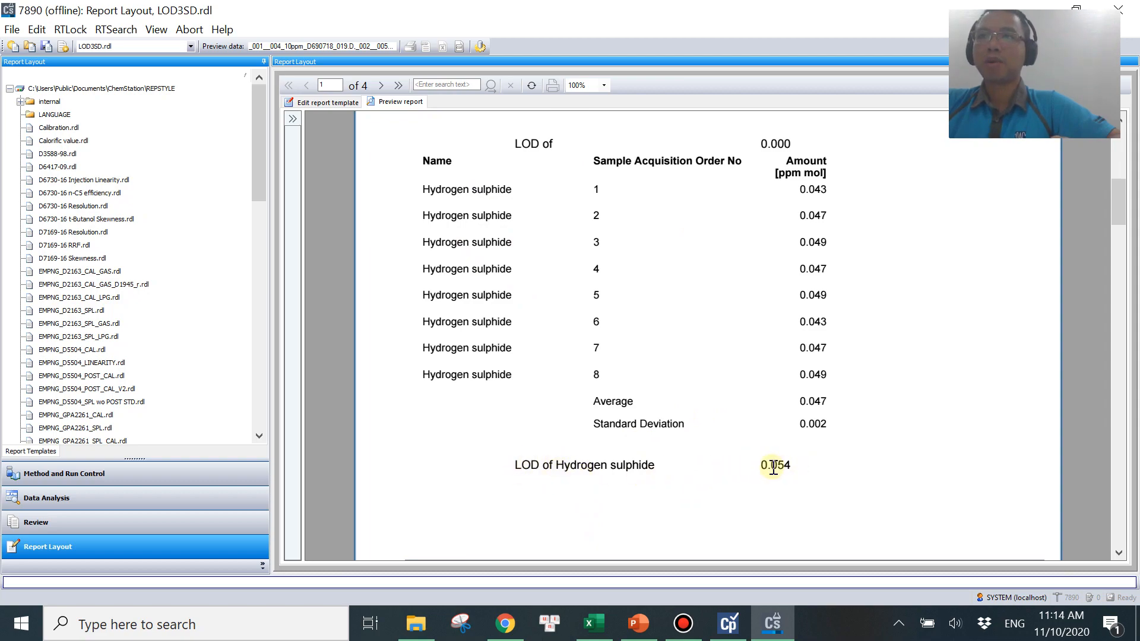
scroll(836, 472, down, 6)
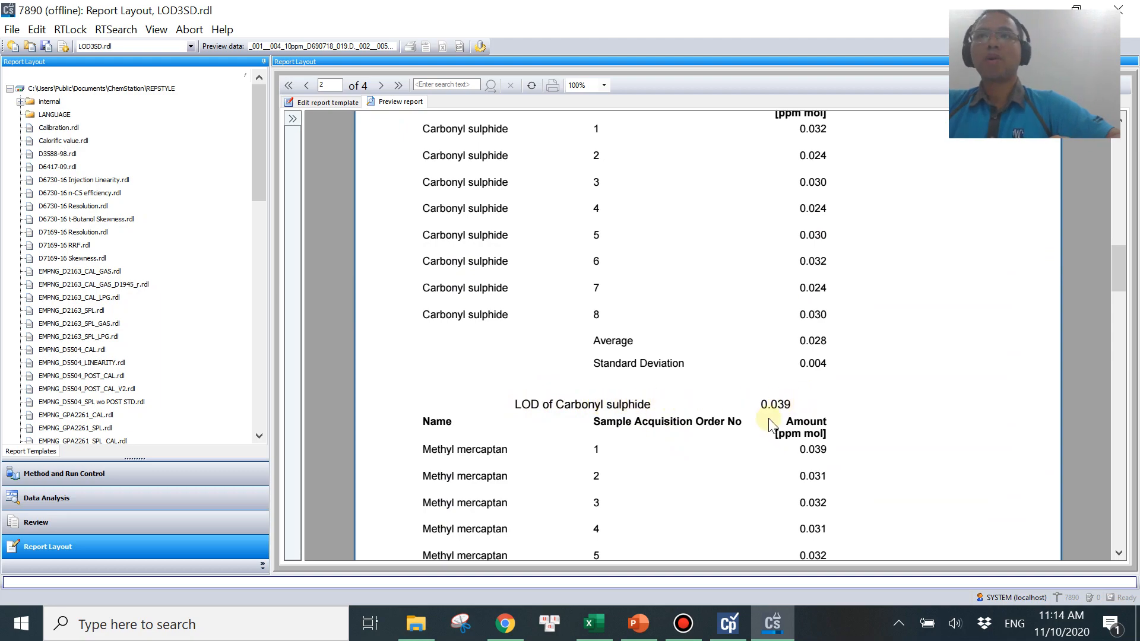
scroll(772, 392, down, 4)
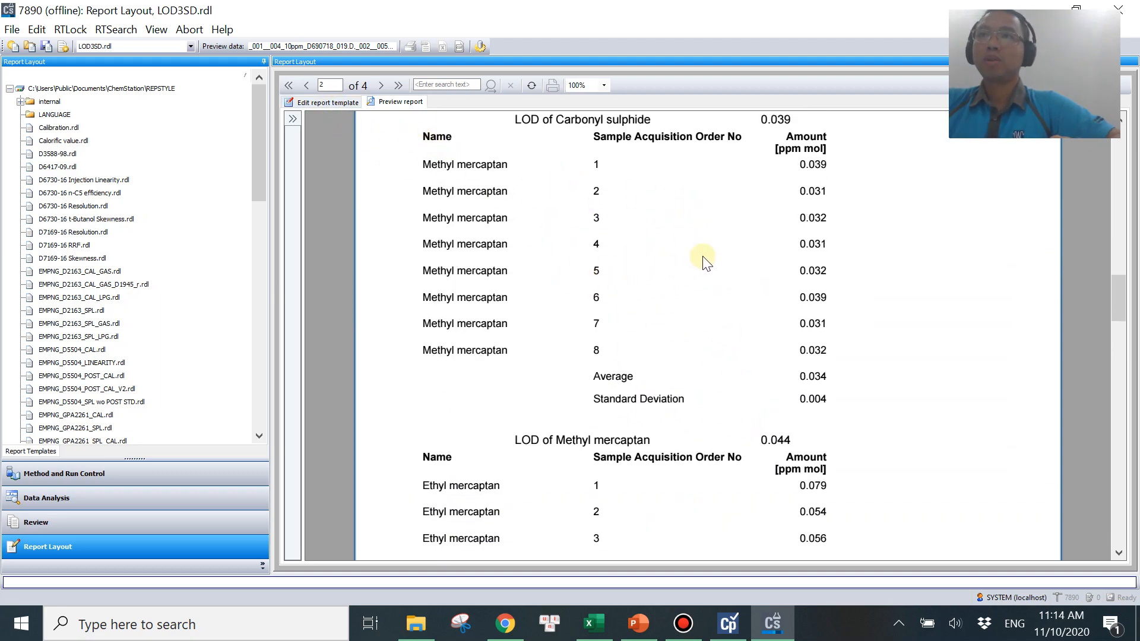
Hide the Compound Results table by switching off its visibility in the table's advanced properties.
click(326, 101)
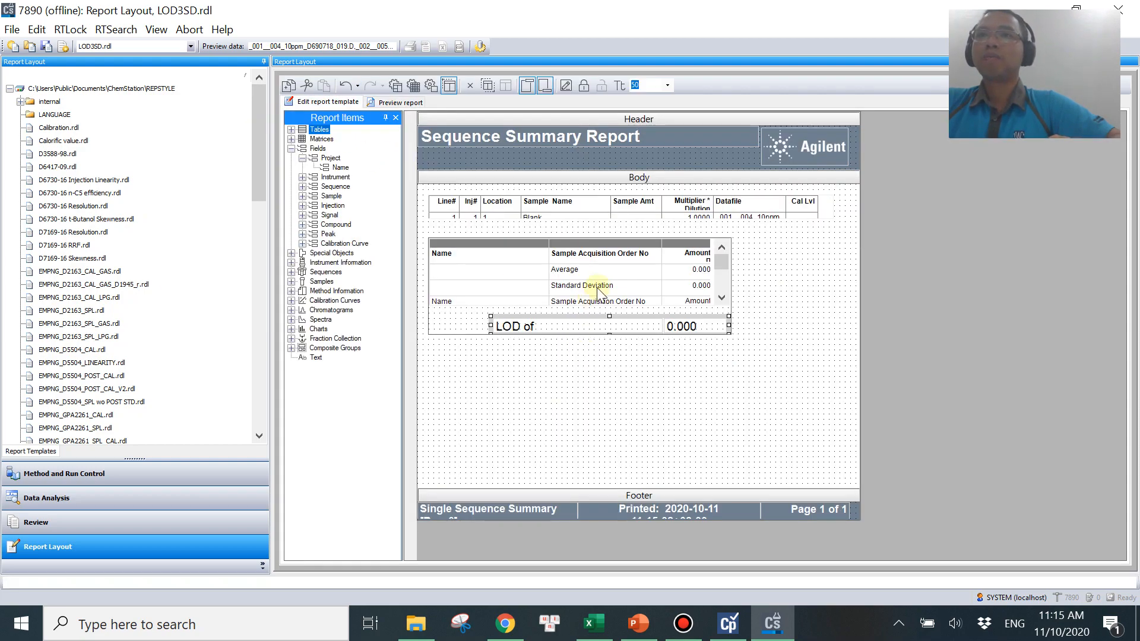
click(606, 289)
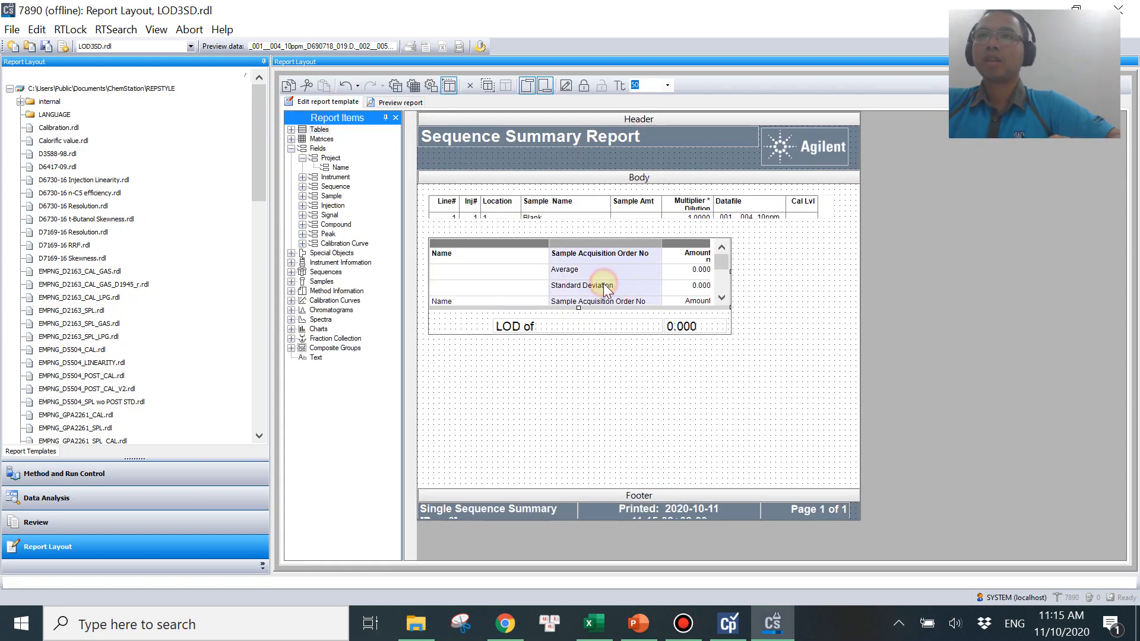
right_click(601, 287)
click(634, 508)
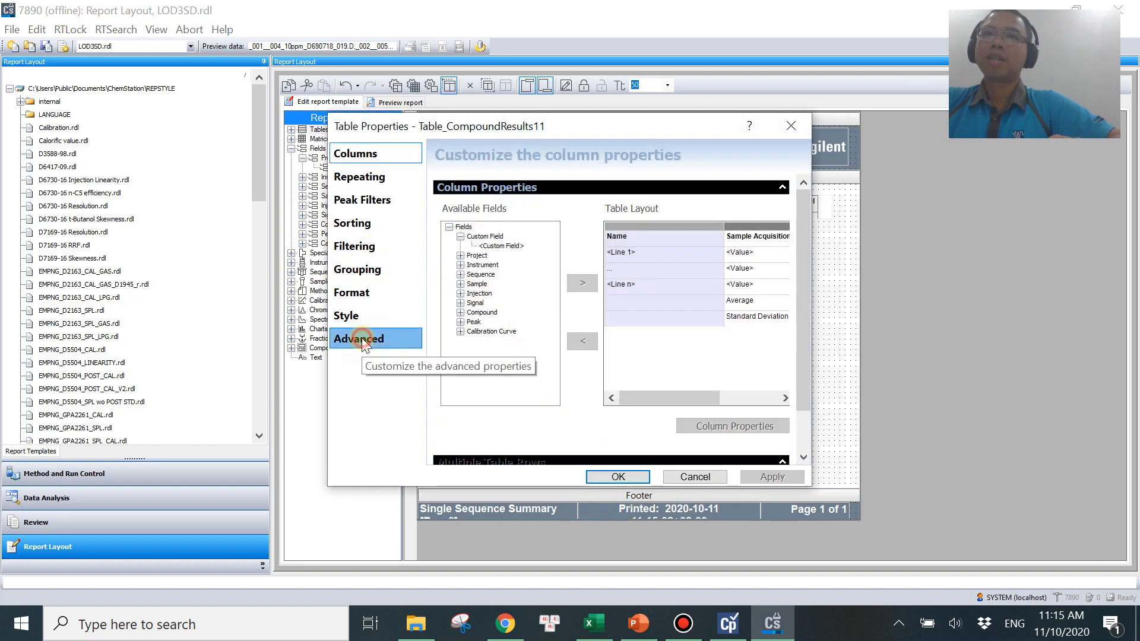
click(361, 338)
click(458, 206)
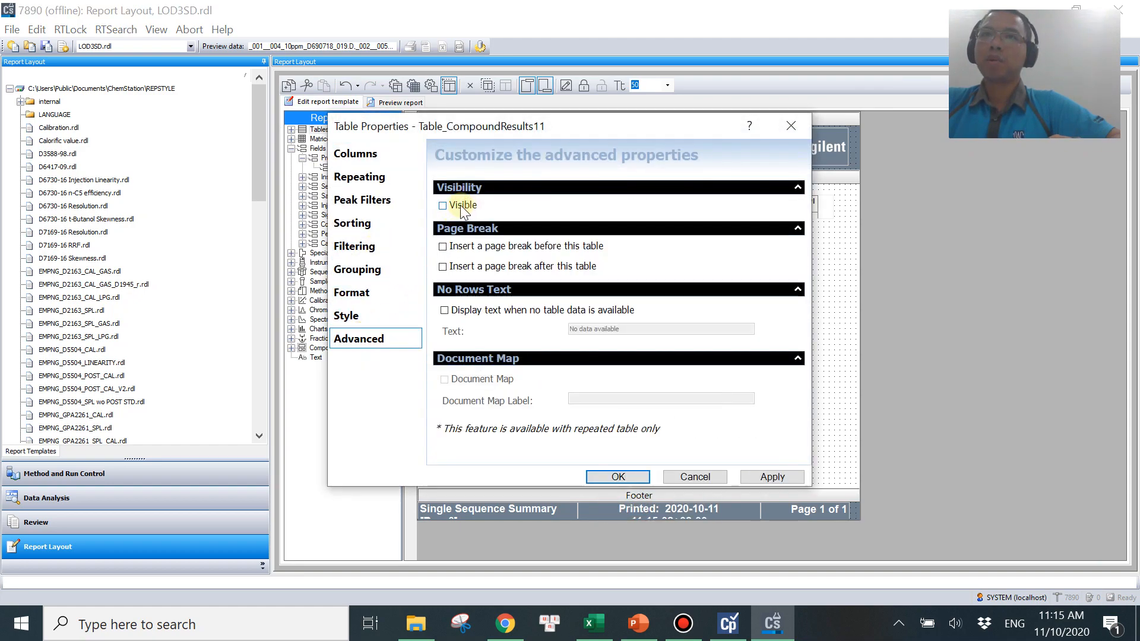
click(619, 476)
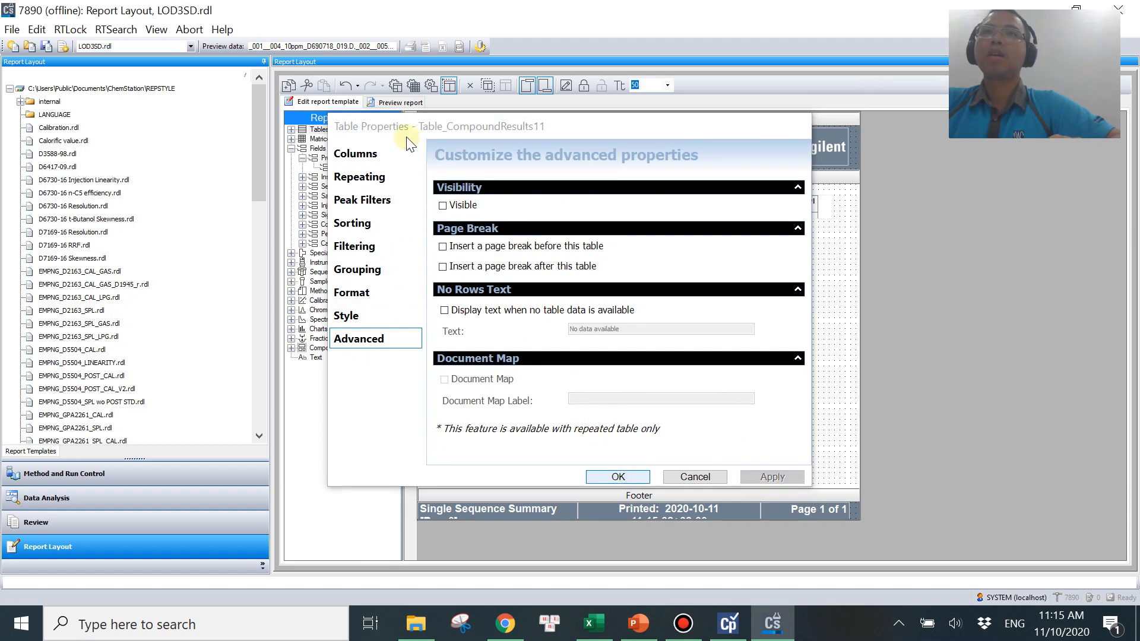
Preview the report and scroll through the list of LOD values for all compounds.
click(393, 103)
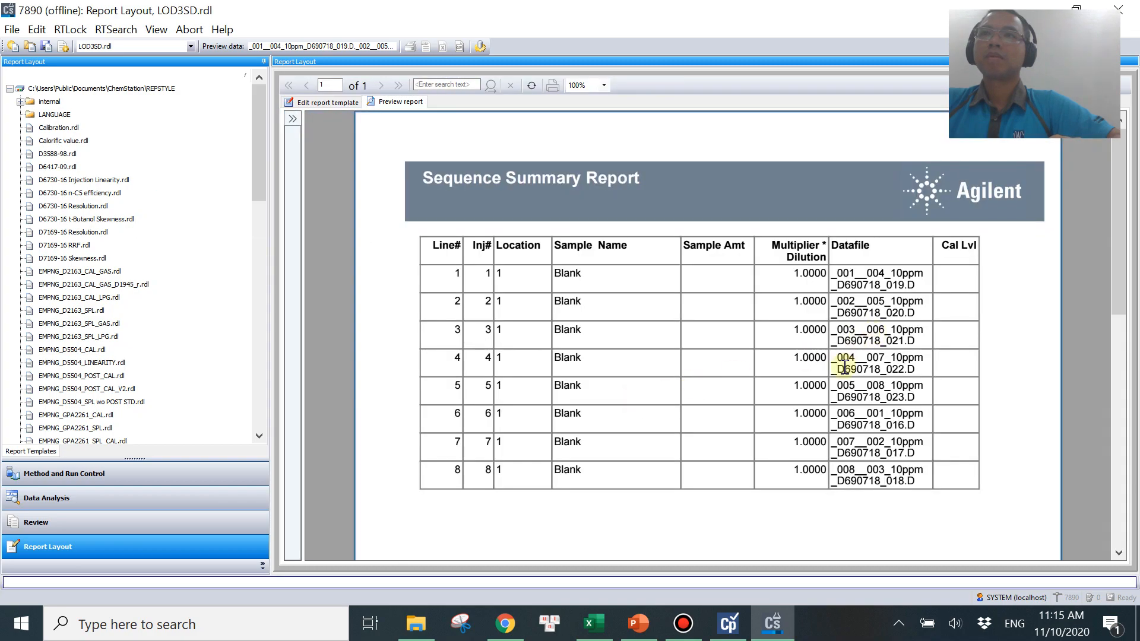
scroll(837, 368, down, 6)
scroll(611, 351, up, 2)
scroll(646, 353, down, 1)
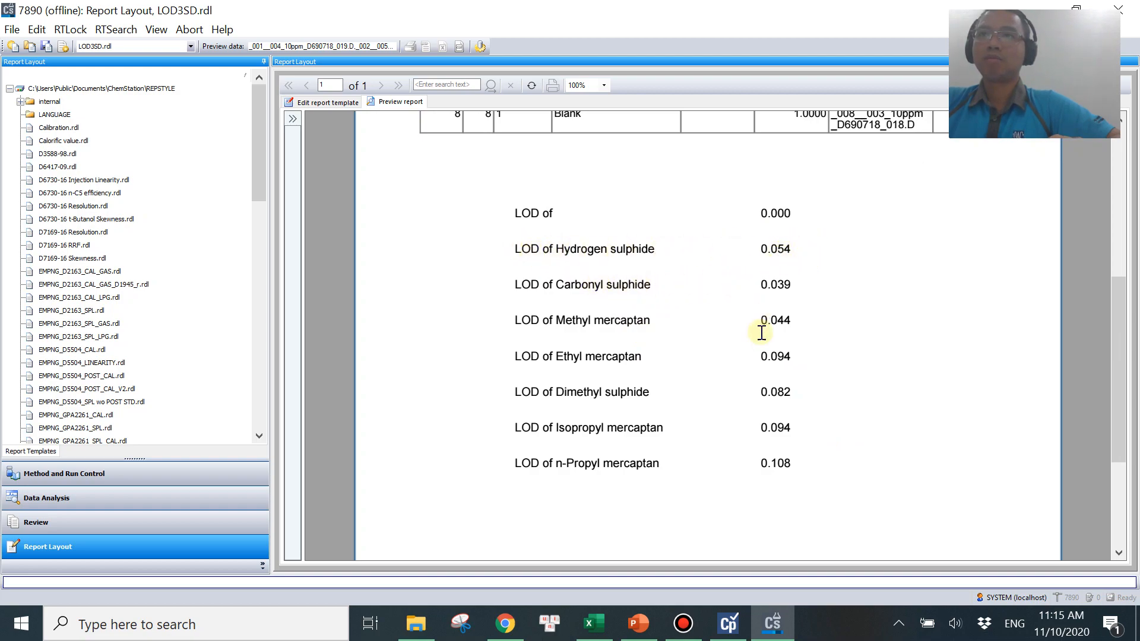
scroll(820, 416, down, 3)
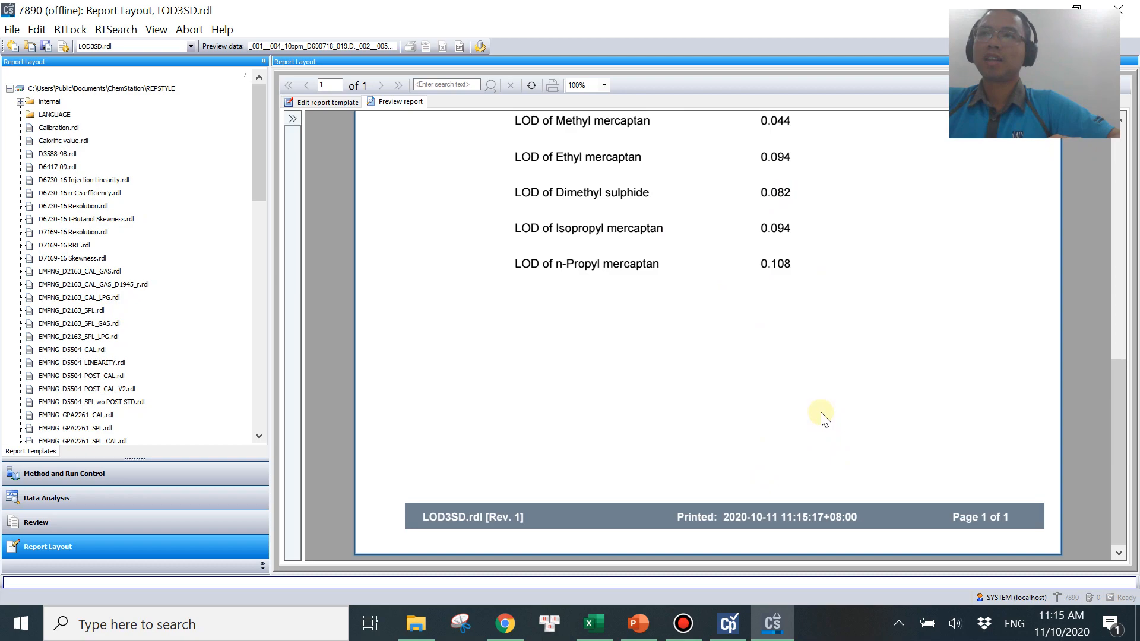
scroll(715, 390, up, 3)
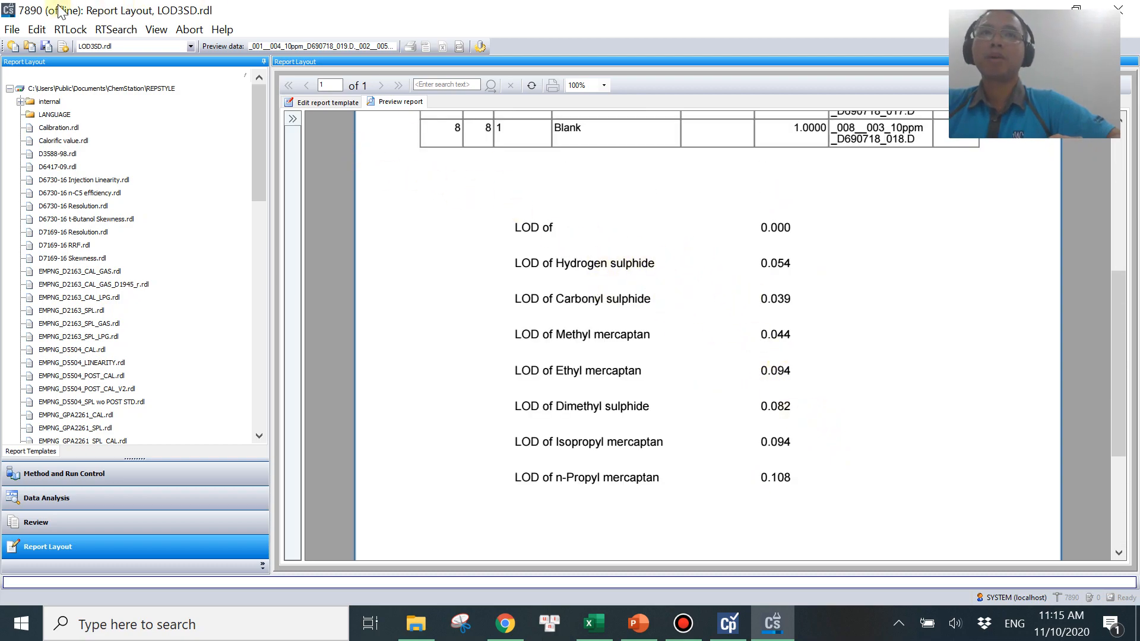
Save the report template as LOD3SD.rdl in the RepStyle folder.
click(12, 30)
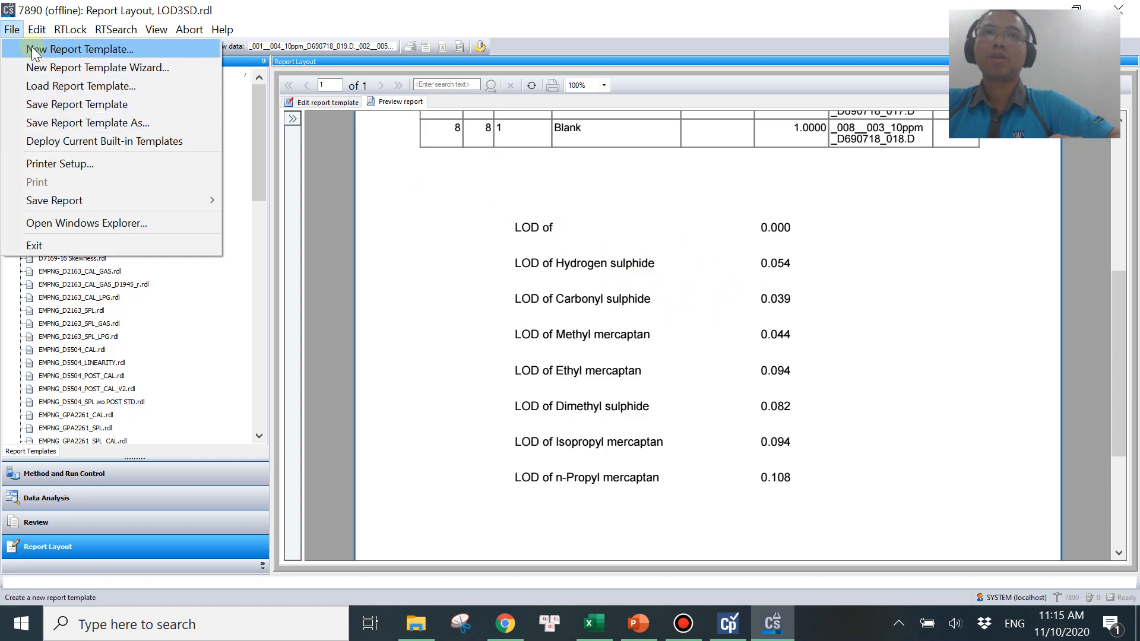
click(99, 122)
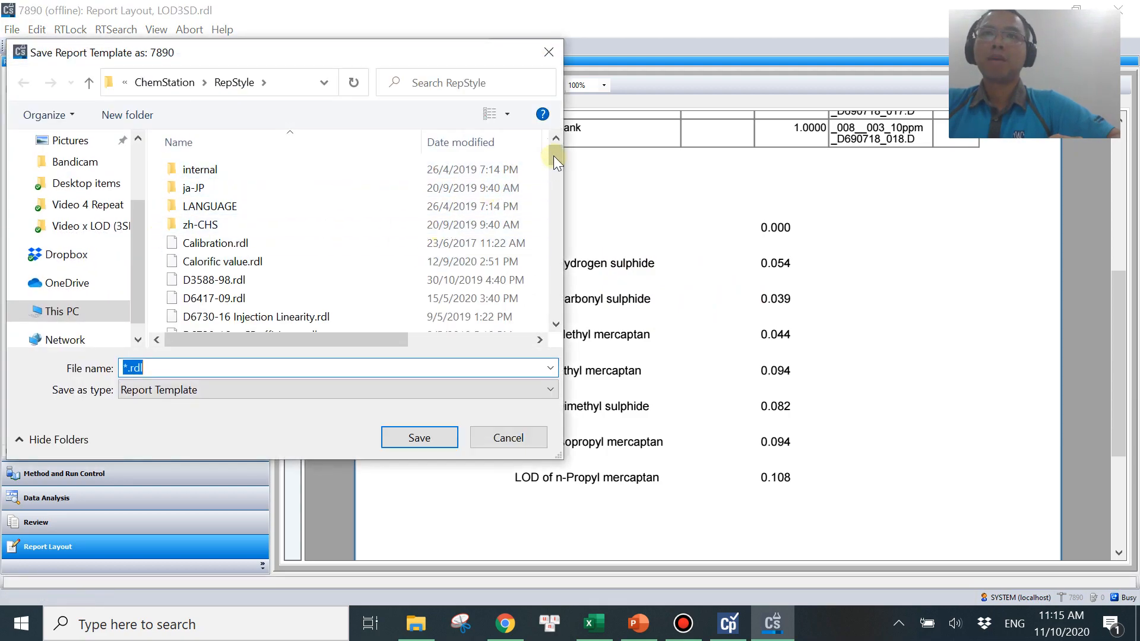
drag(555, 153, 553, 255)
click(309, 260)
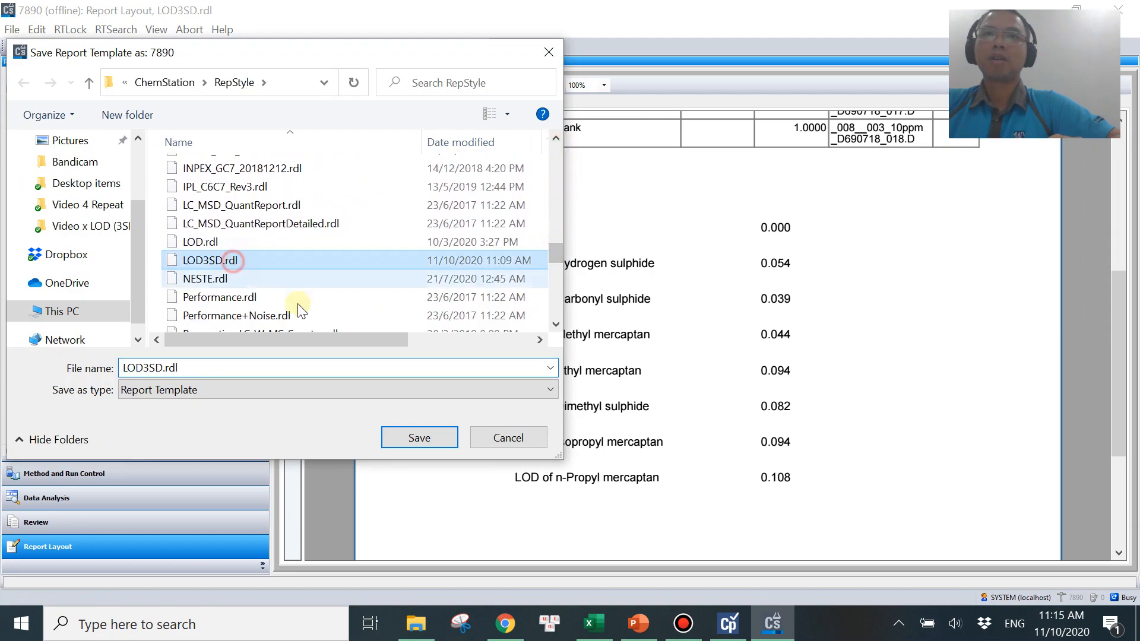
click(419, 437)
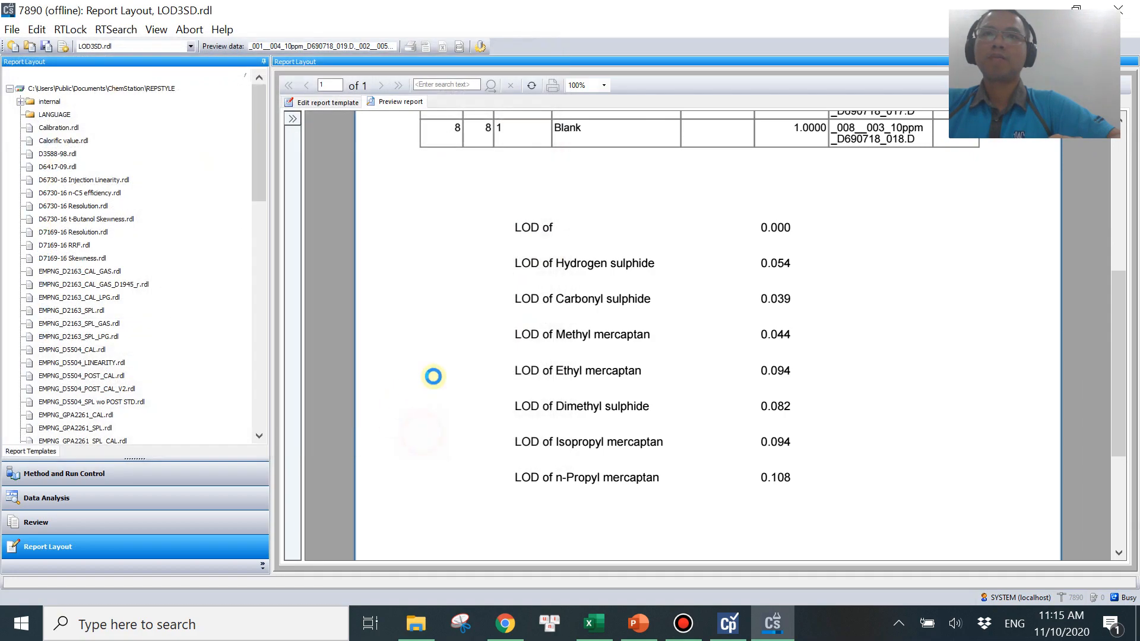
Open the sequence parameters for the LOD sequence and switch the sequence summary report to Intelligent Reporting.
click(130, 502)
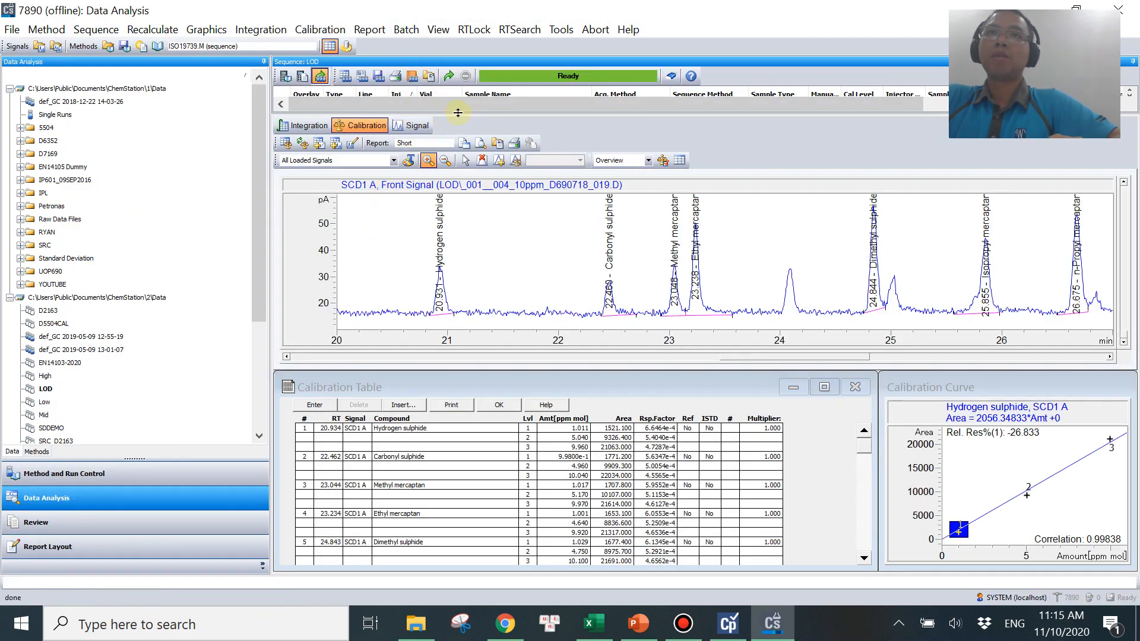
drag(458, 112, 481, 201)
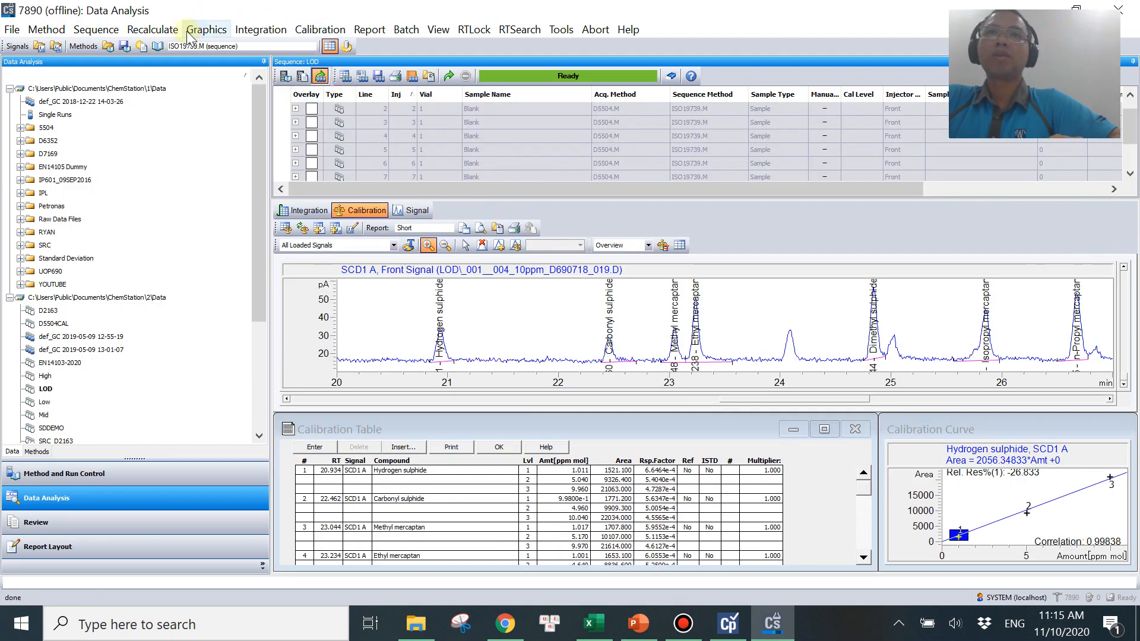
click(94, 31)
click(95, 29)
click(95, 30)
click(834, 301)
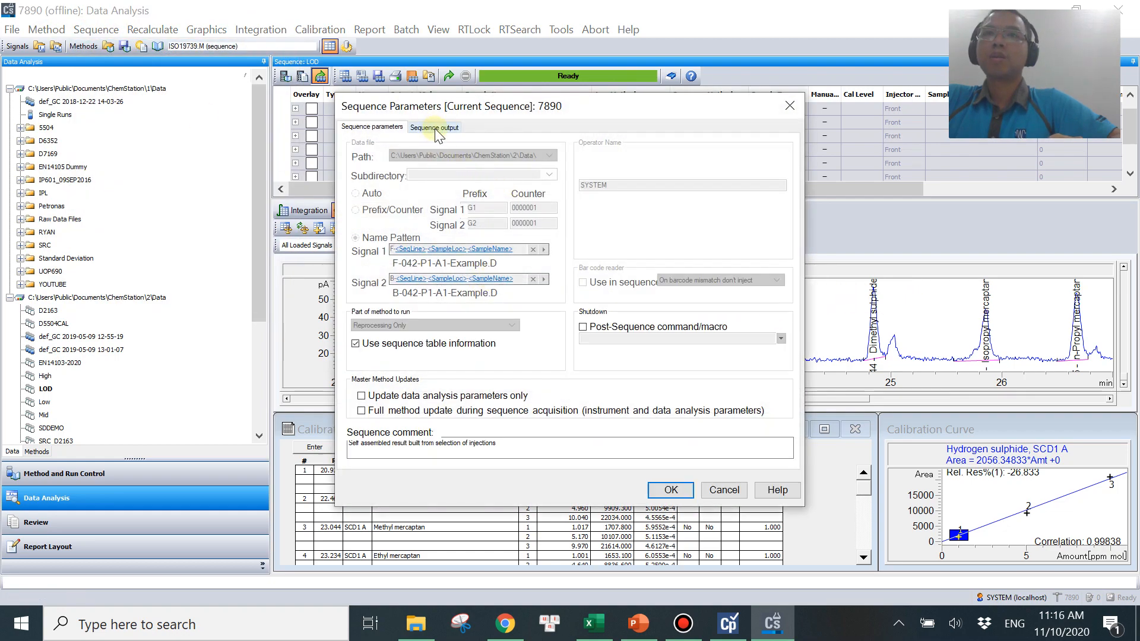
click(433, 127)
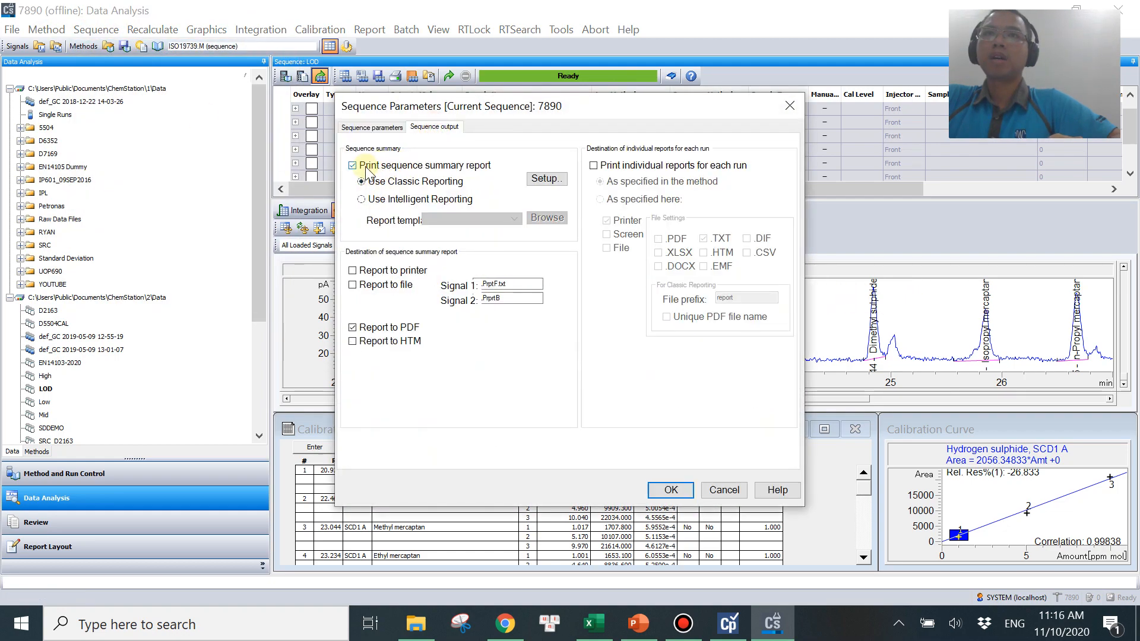
click(386, 202)
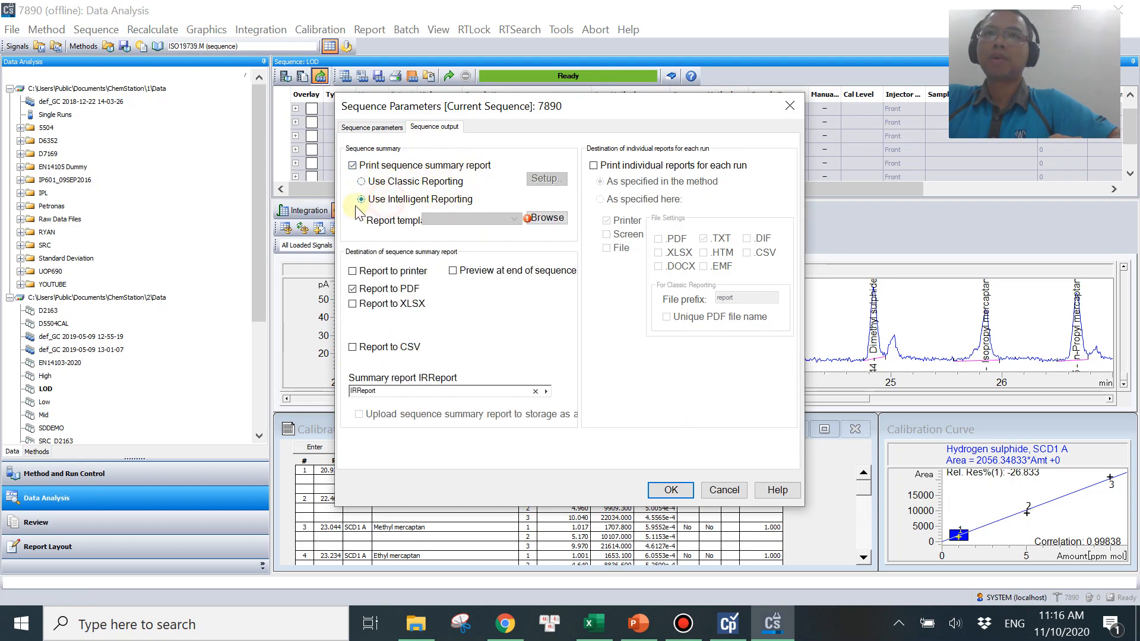
Add the LOD3SD template to the result set and select it as the summary report template.
click(543, 220)
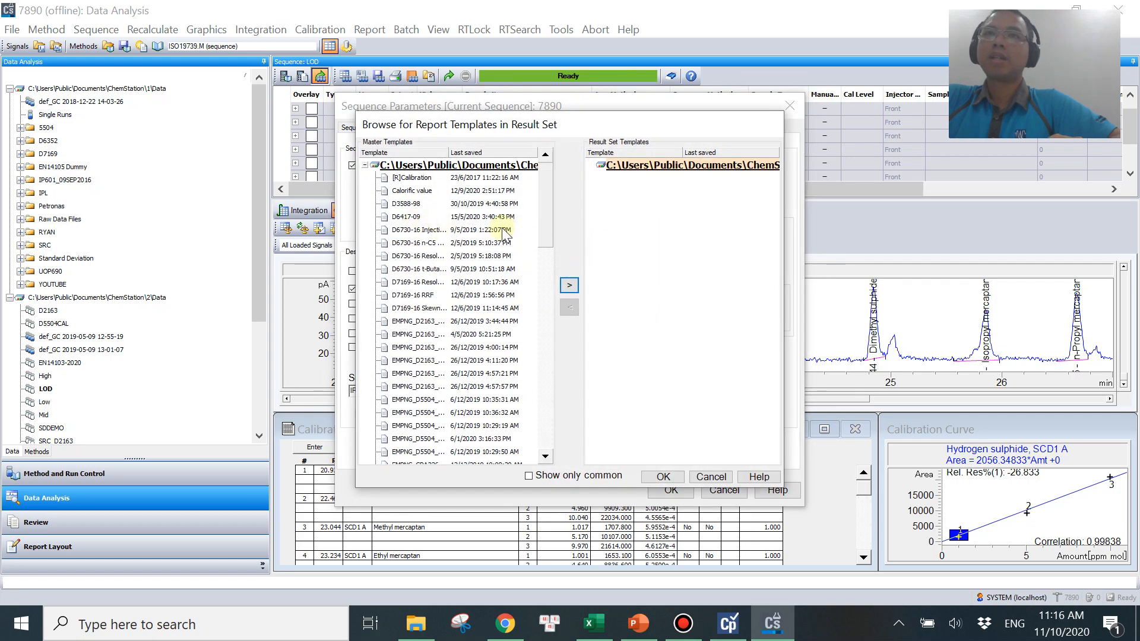
drag(541, 204, 537, 337)
click(426, 321)
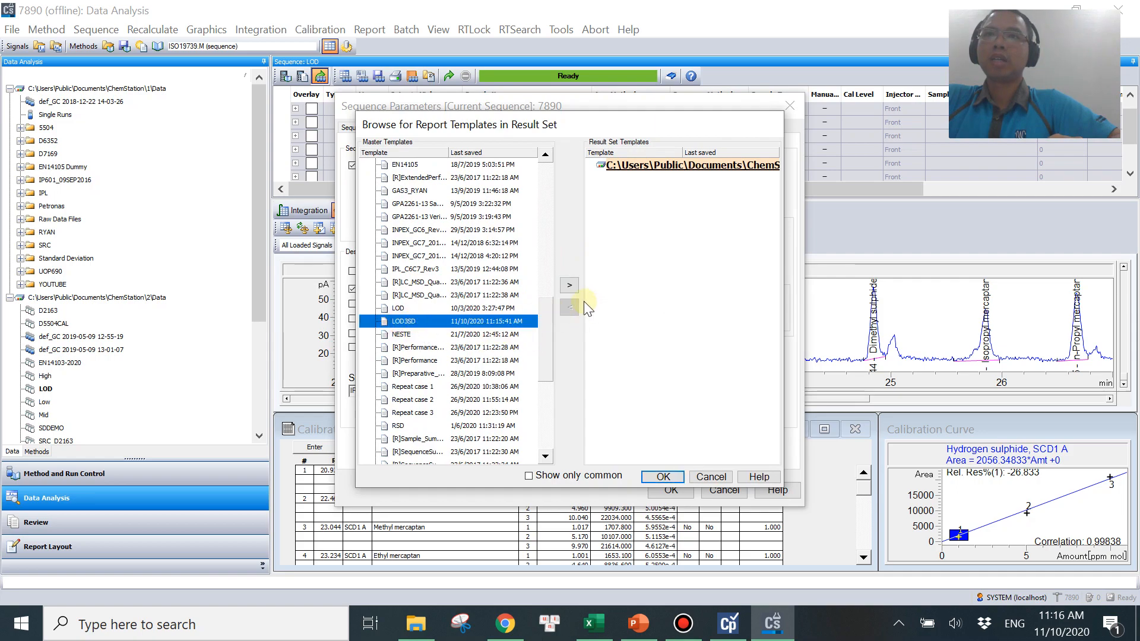
click(569, 285)
click(671, 480)
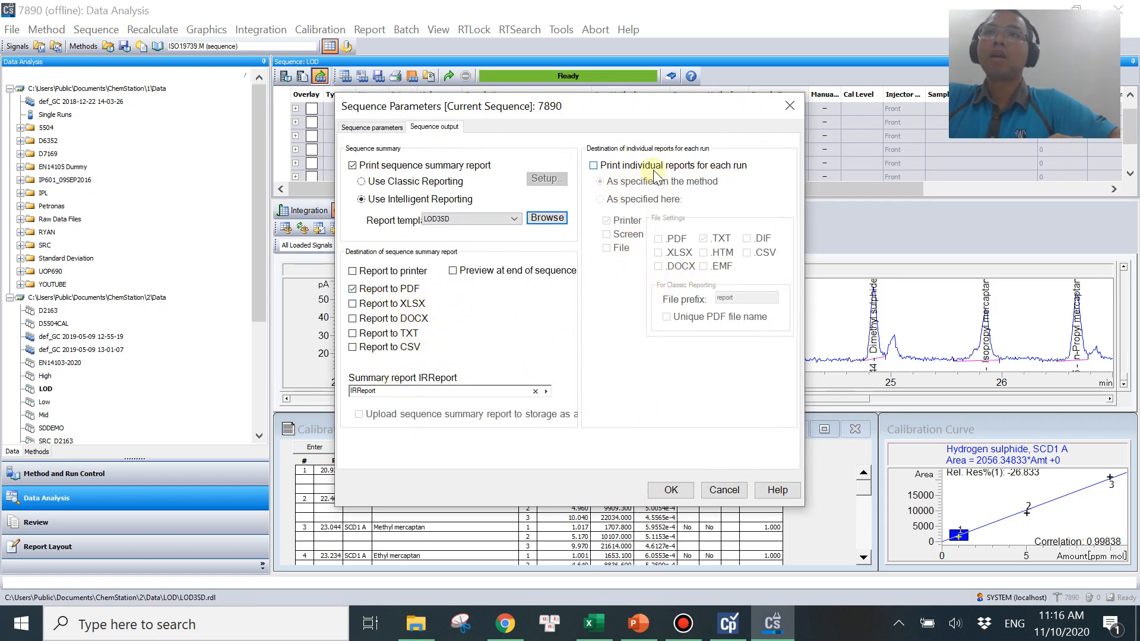
Set the summary report to preview at end of sequence instead of reporting to PDF, and apply the parameters.
click(380, 289)
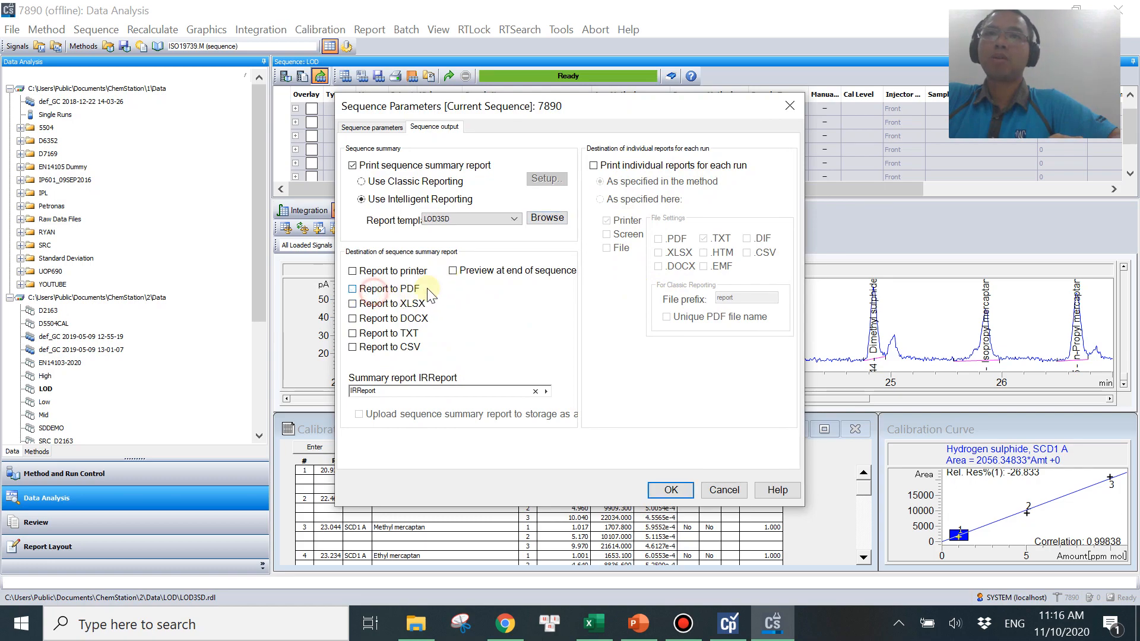
click(475, 272)
click(671, 491)
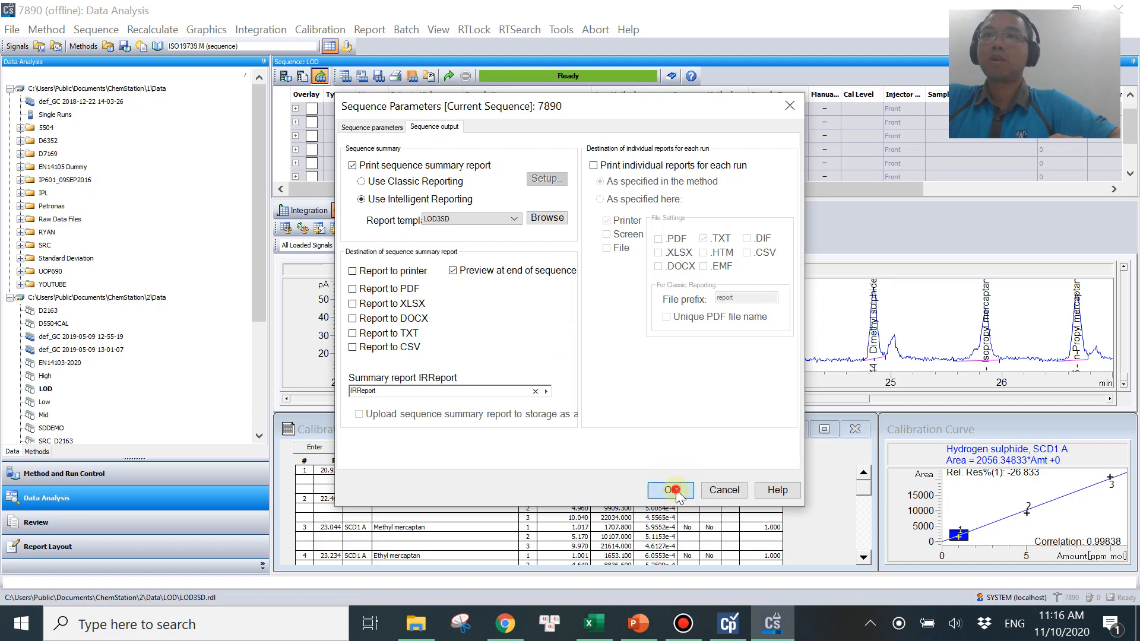
Generate the sequence summary report for the LOD sequence and maximise its preview window.
click(379, 77)
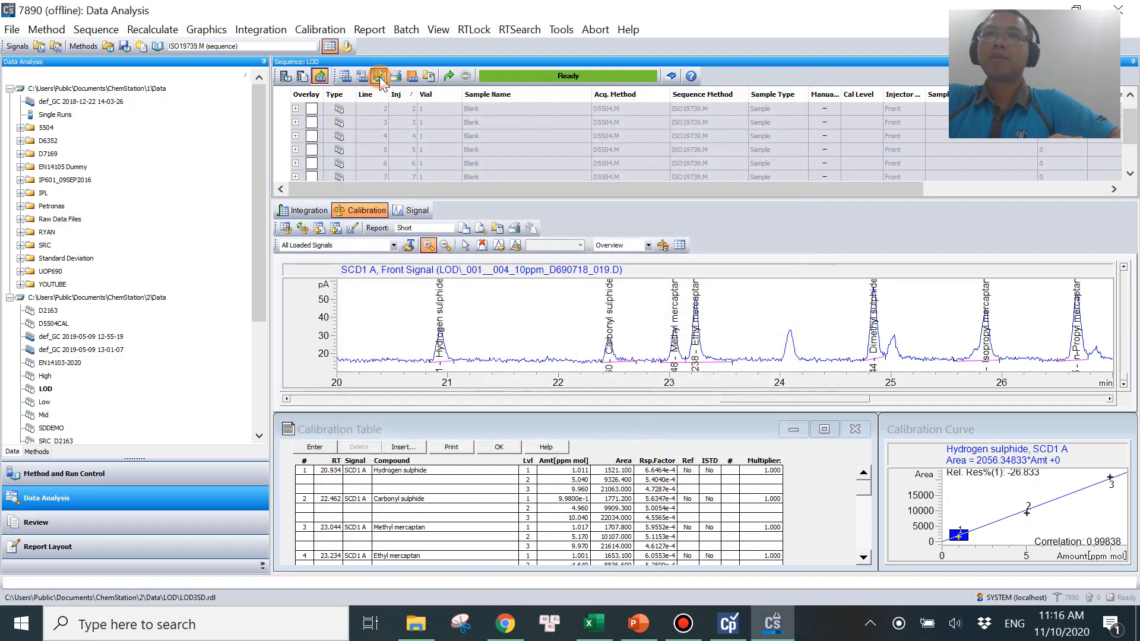
click(450, 76)
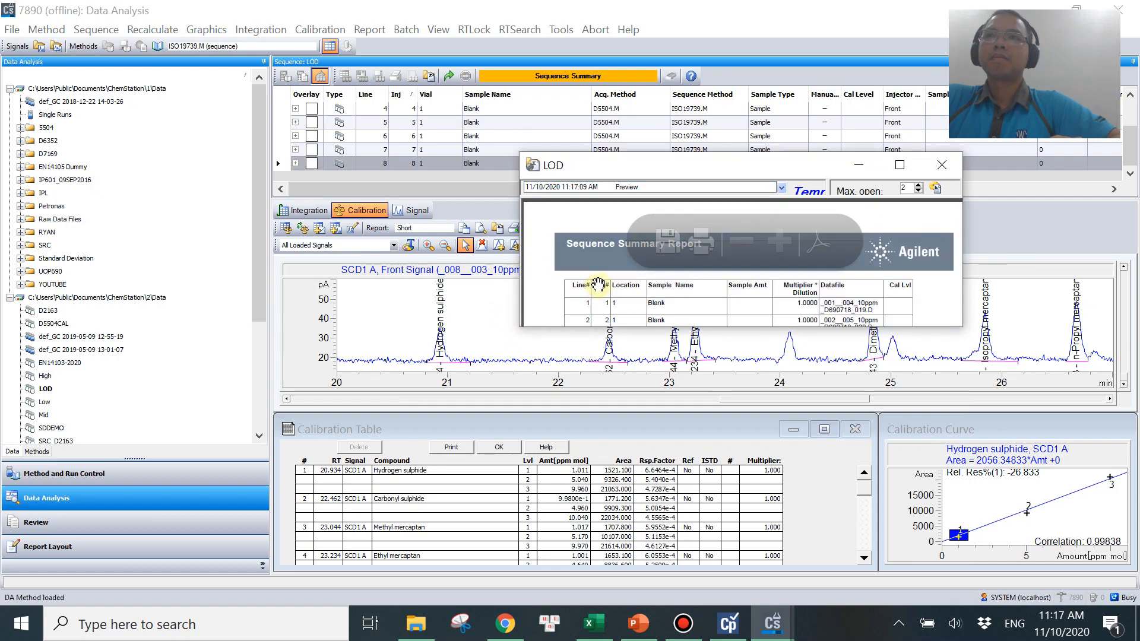
click(905, 166)
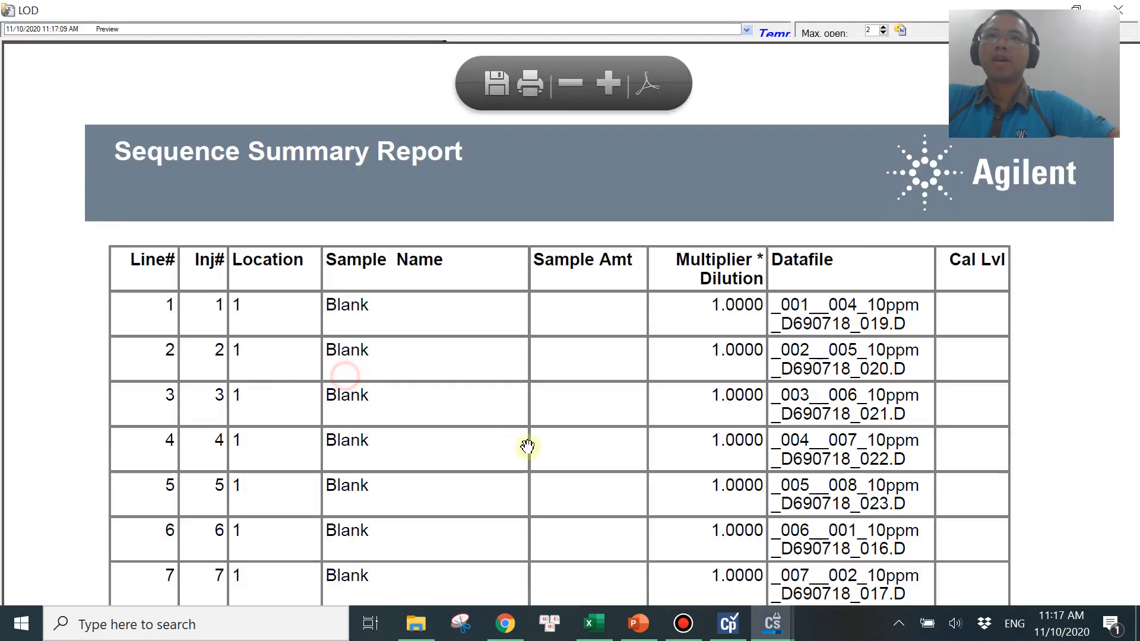
Scroll through the summary report's sample table and the LOD value of each compound.
scroll(534, 386, down, 3)
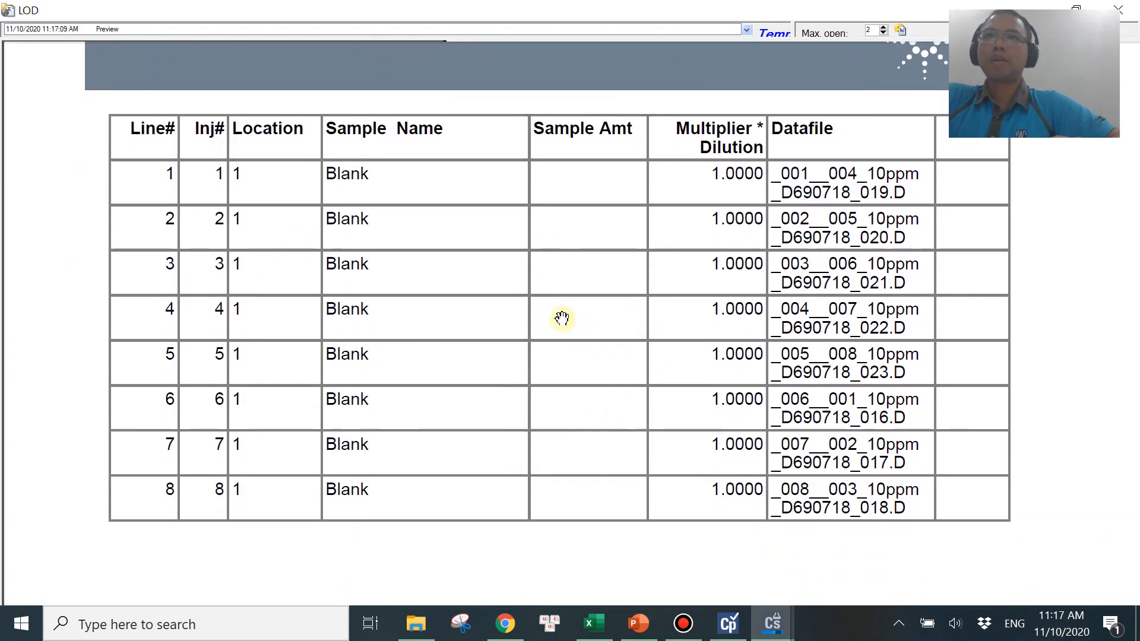
scroll(561, 320, down, 3)
scroll(579, 361, down, 8)
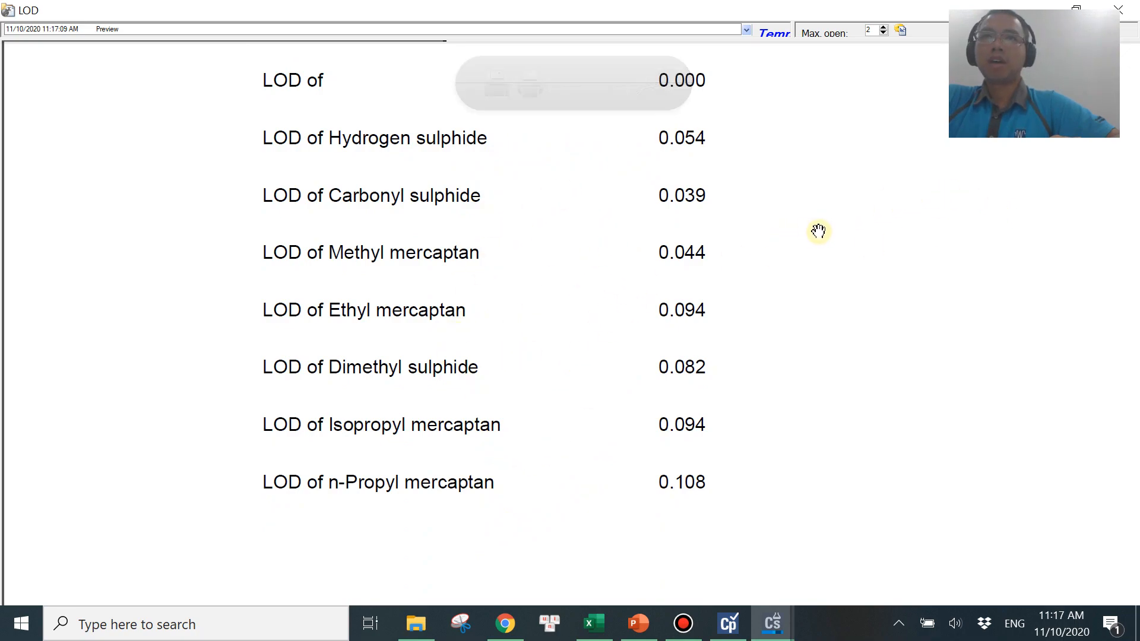
scroll(820, 275, down, 1)
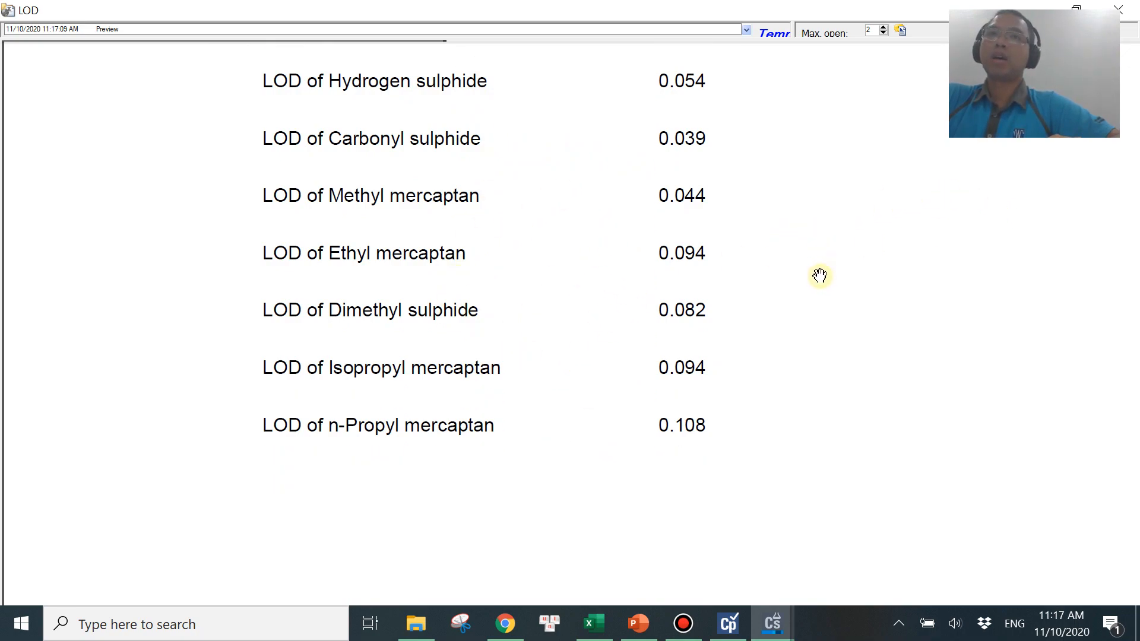
scroll(820, 275, up, 1)
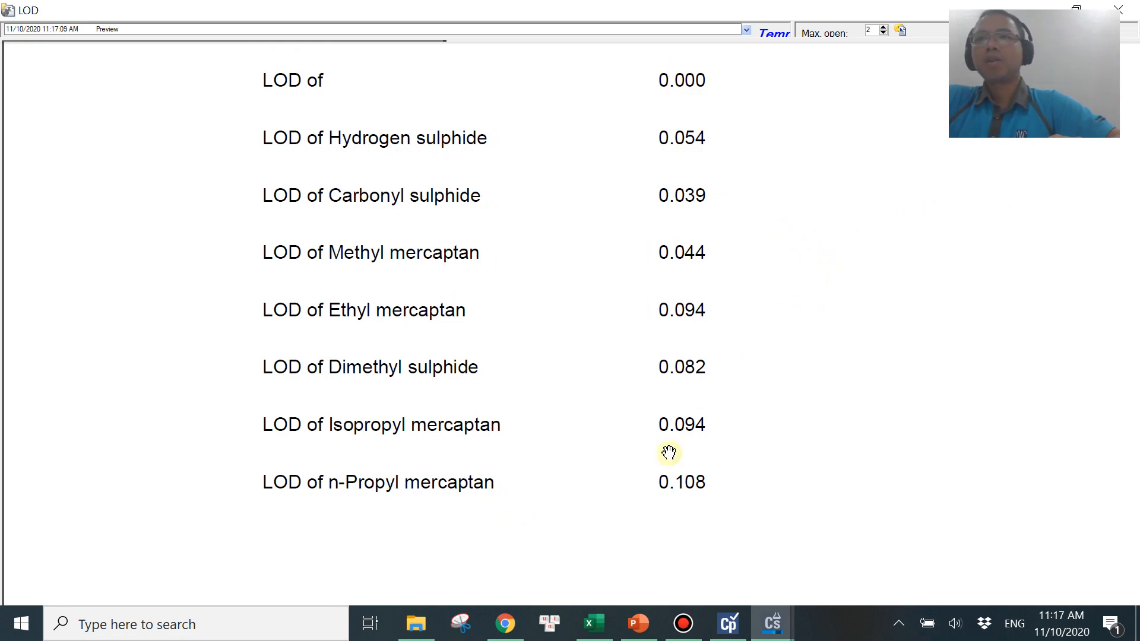
Switch to the LOD slide show in PowerPoint.
click(638, 624)
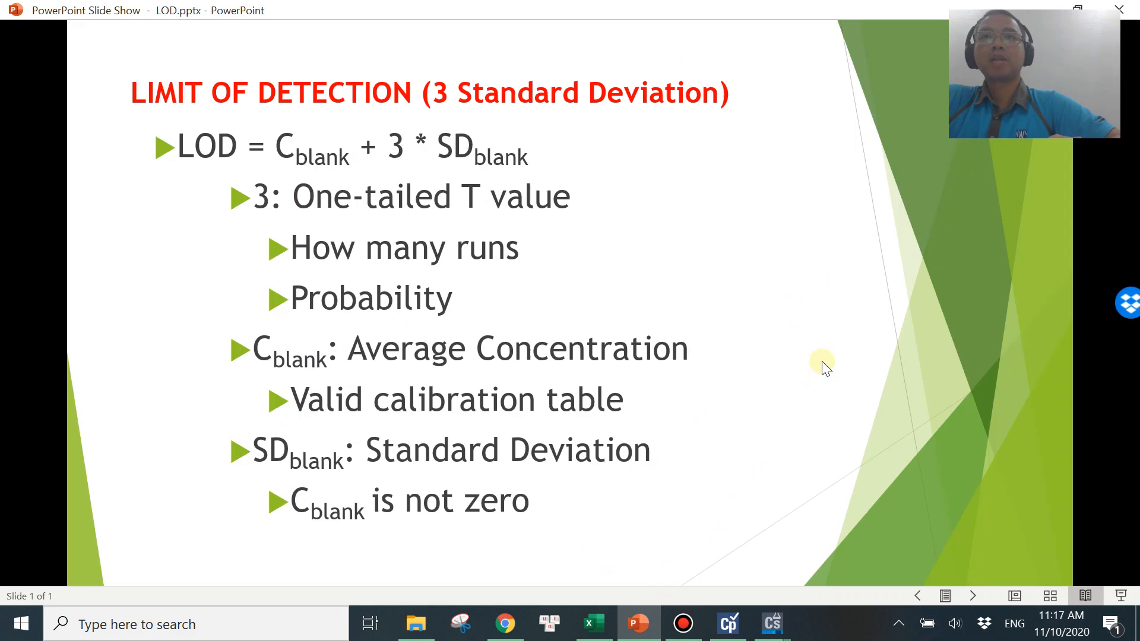